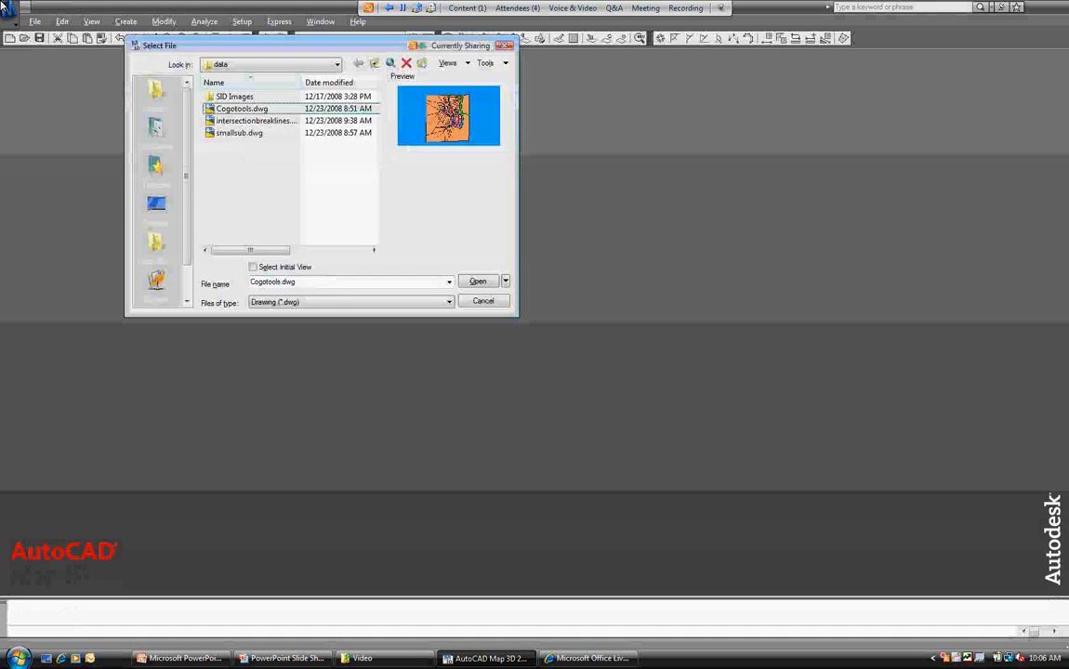
# Open the Cogotools.dwg drawing from the data folder
pyautogui.press('Return')
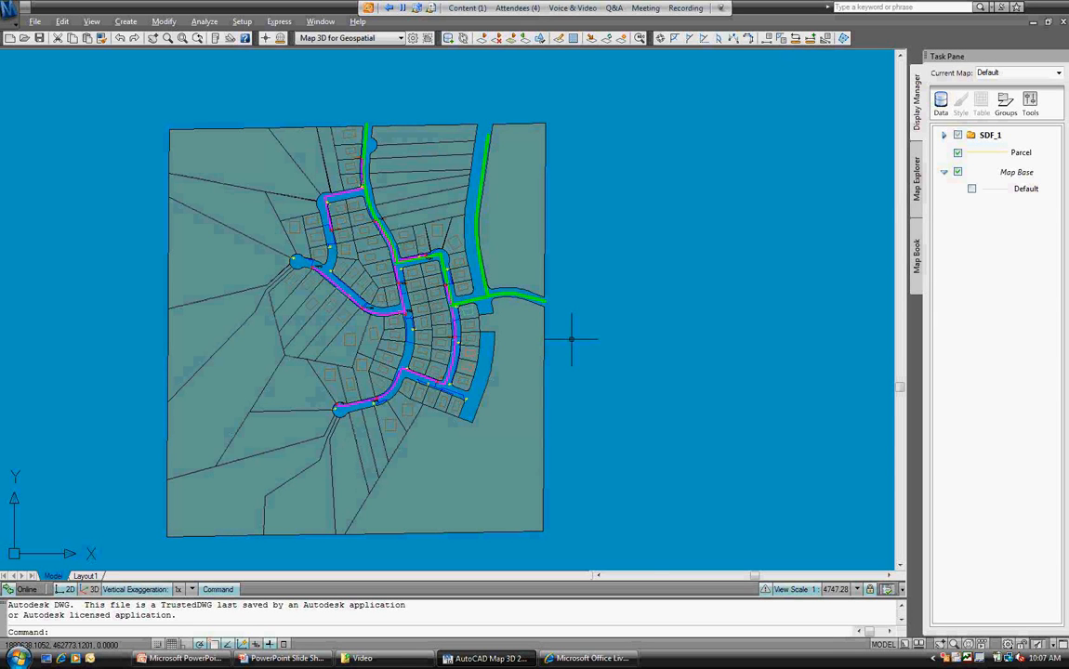
# Start inserting the StLight block near the southeastern lots, at scale 1, with insertion point and rotation specified on screen
pyautogui.scroll(6, 483, 366)
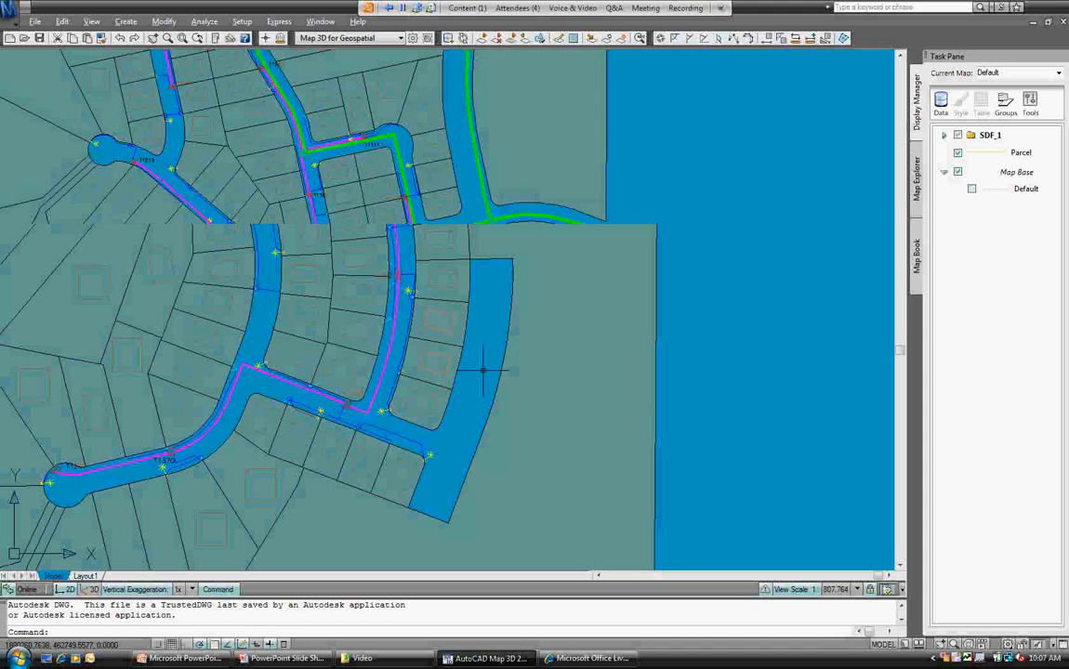
pyautogui.moveTo(479, 365); pyautogui.dragTo(590, 309, button='middle')
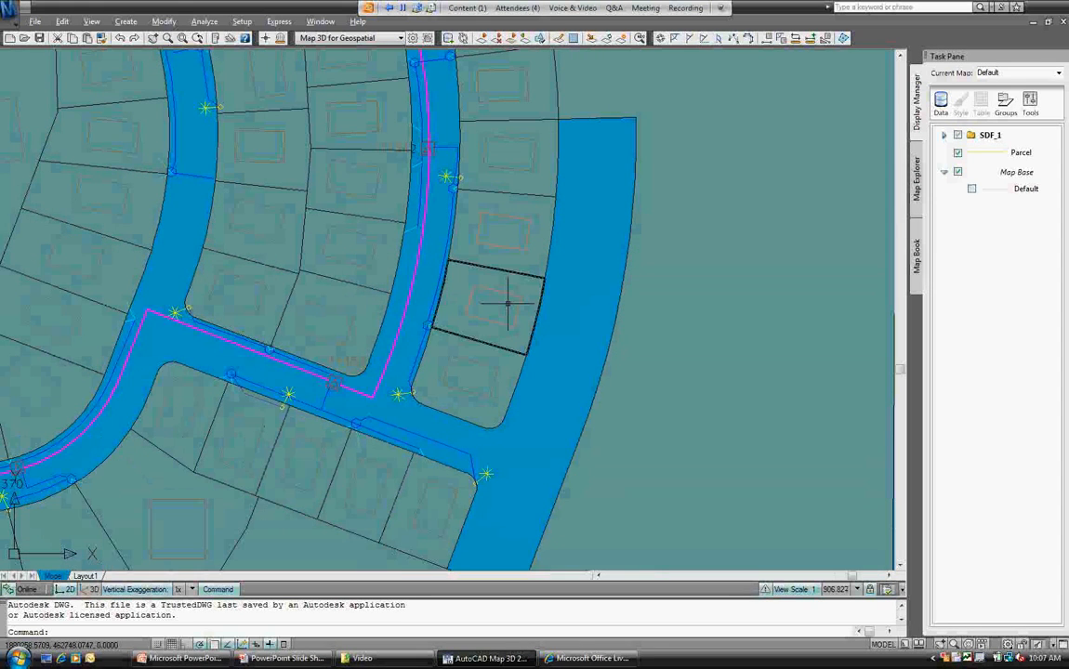
pyautogui.scroll(3, 507, 303)
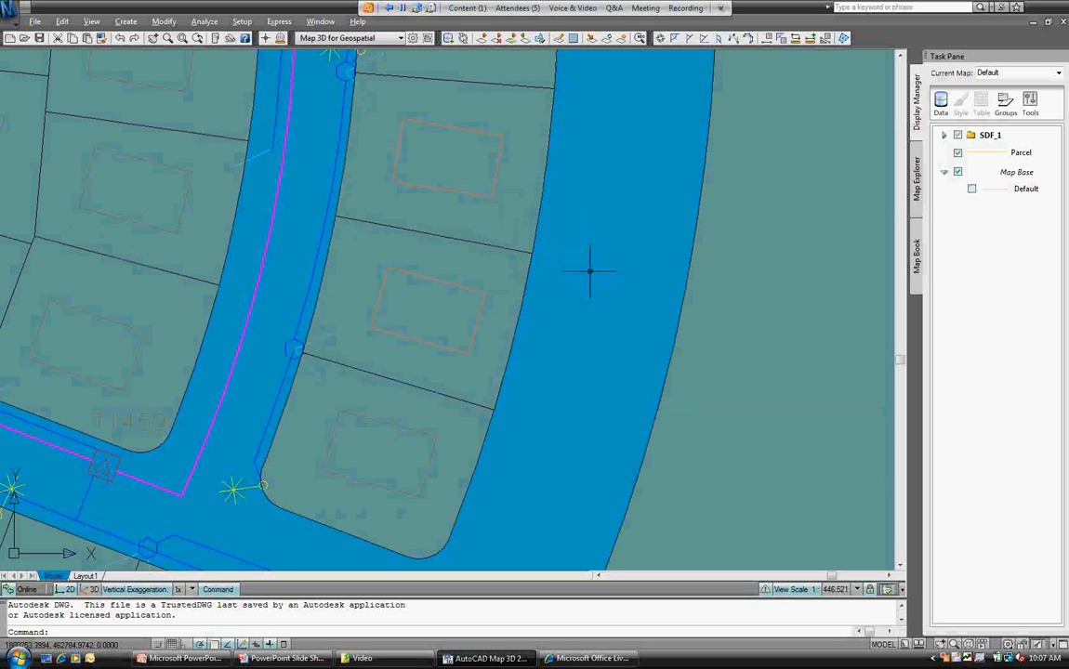
pyautogui.write('i')
pyautogui.press('Return')
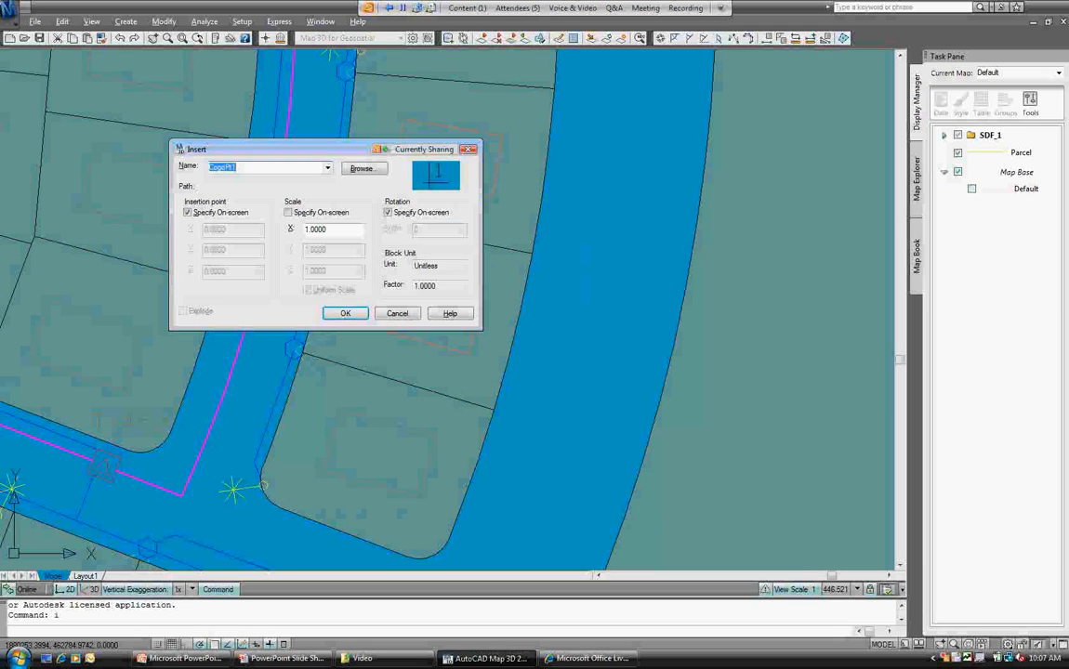
pyautogui.hotkey('alt', 'Down')
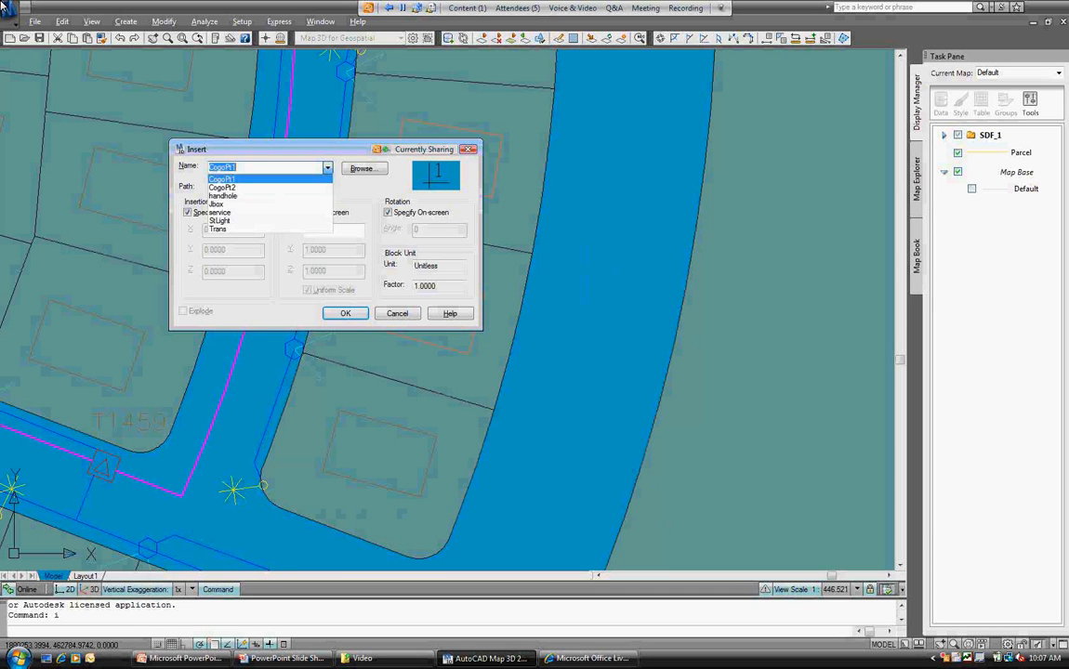
pyautogui.press('Down')
pyautogui.press('Down')
pyautogui.press('Down')
pyautogui.press('Down')
pyautogui.press('Down')
pyautogui.press('Return')
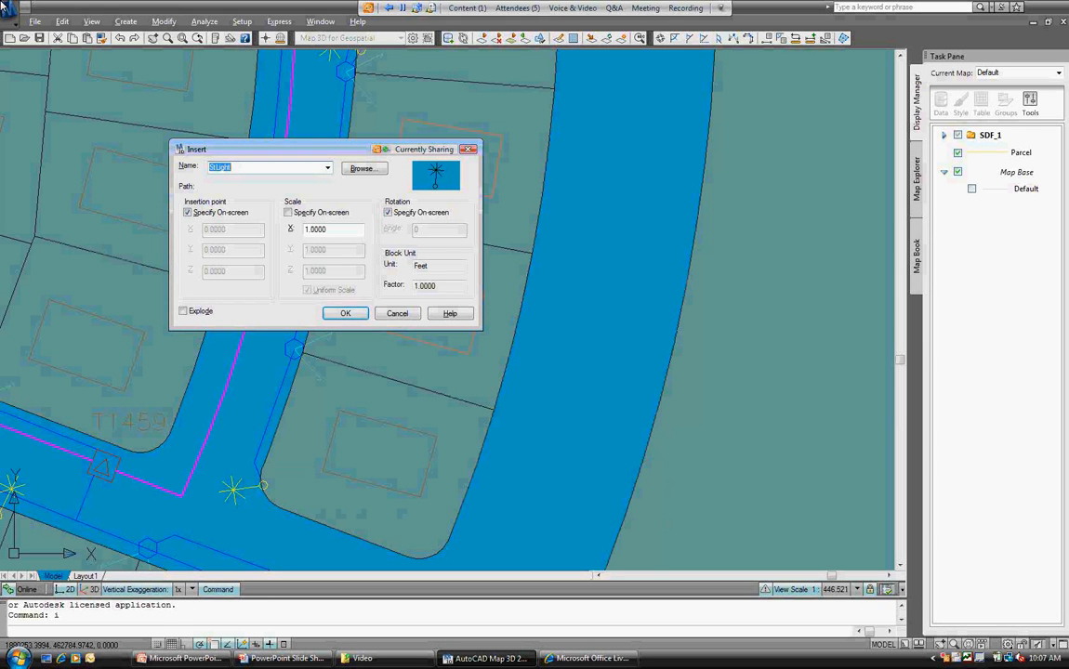
pyautogui.click(345, 313)
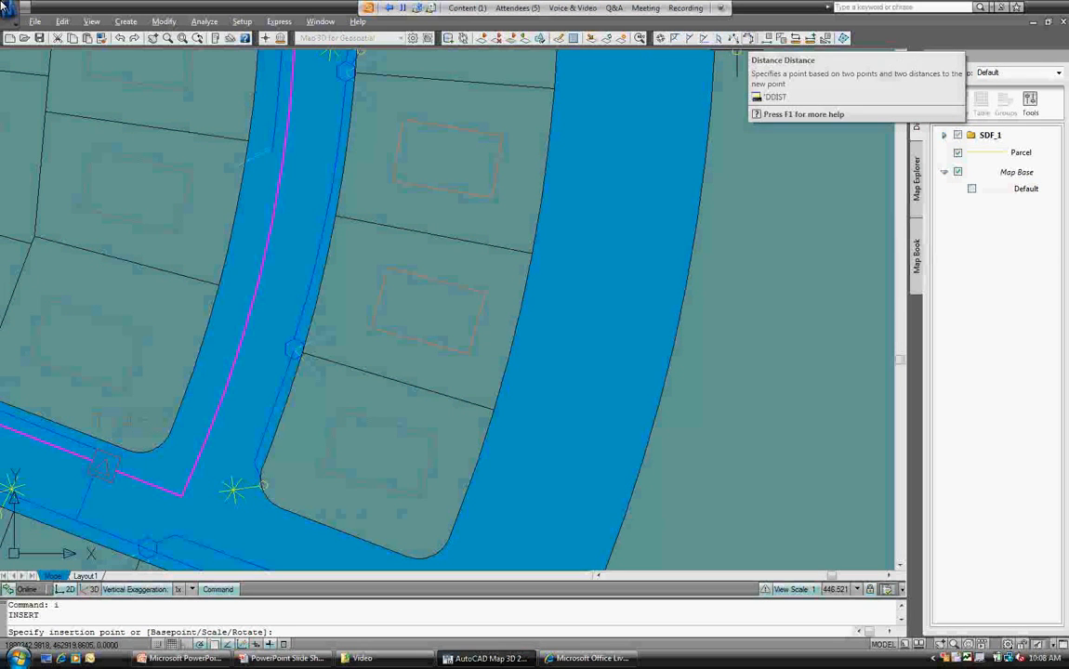
# Locate the insertion point by Distance Distance: 32.4 from the upper building's southeast corner and 41.1 from the next building's northeast corner
pyautogui.click(734, 41)
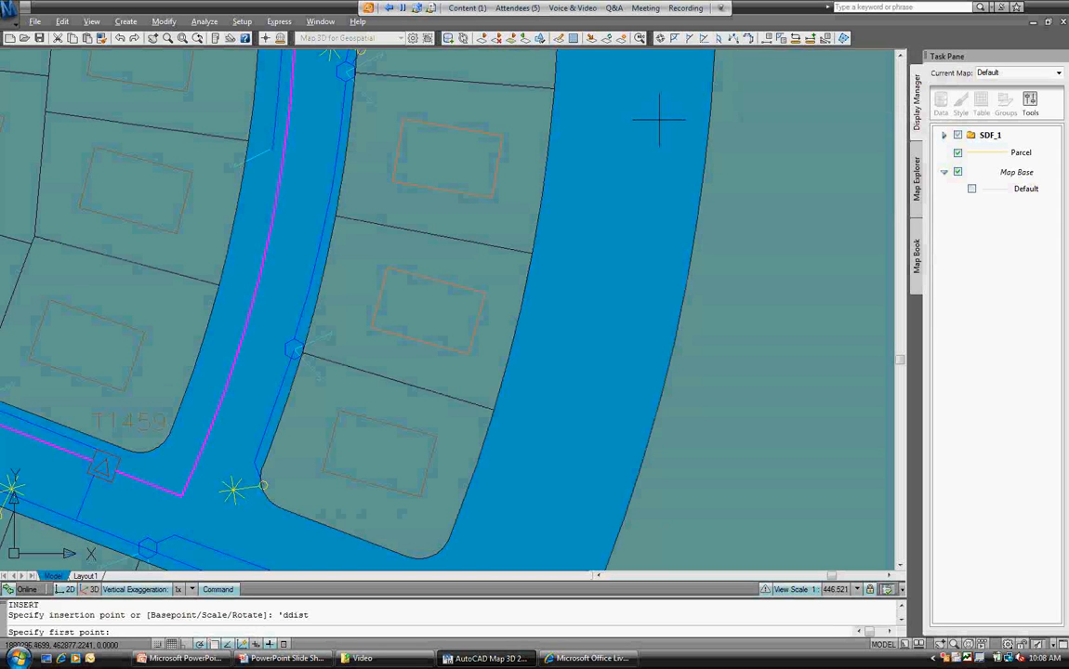
pyautogui.click(493, 197)
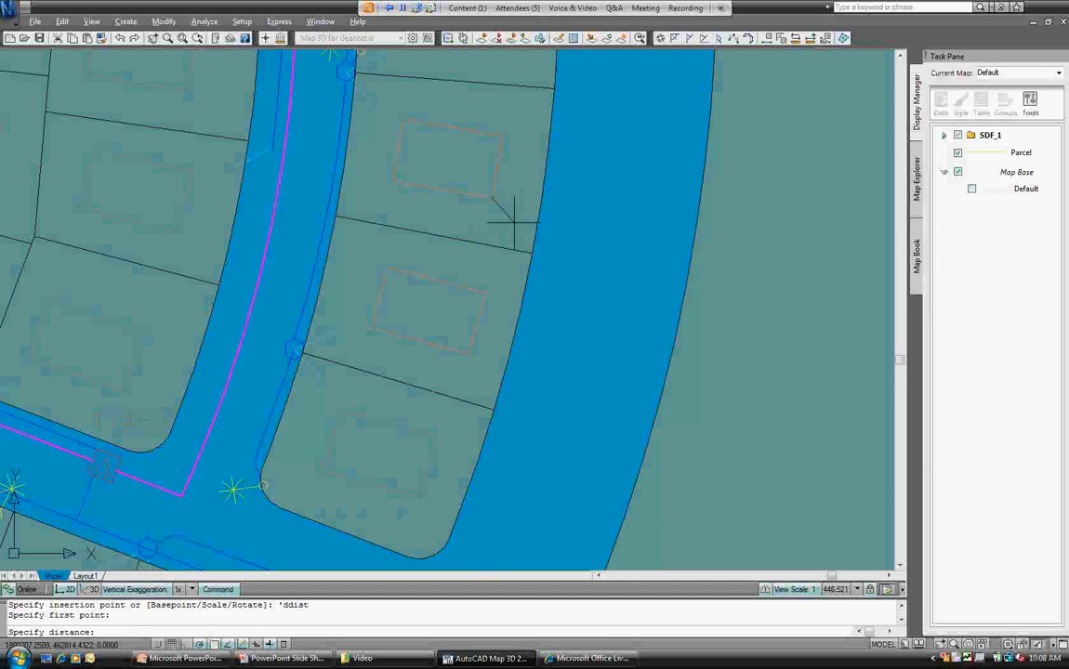
pyautogui.write('32.4')
pyautogui.press('Return')
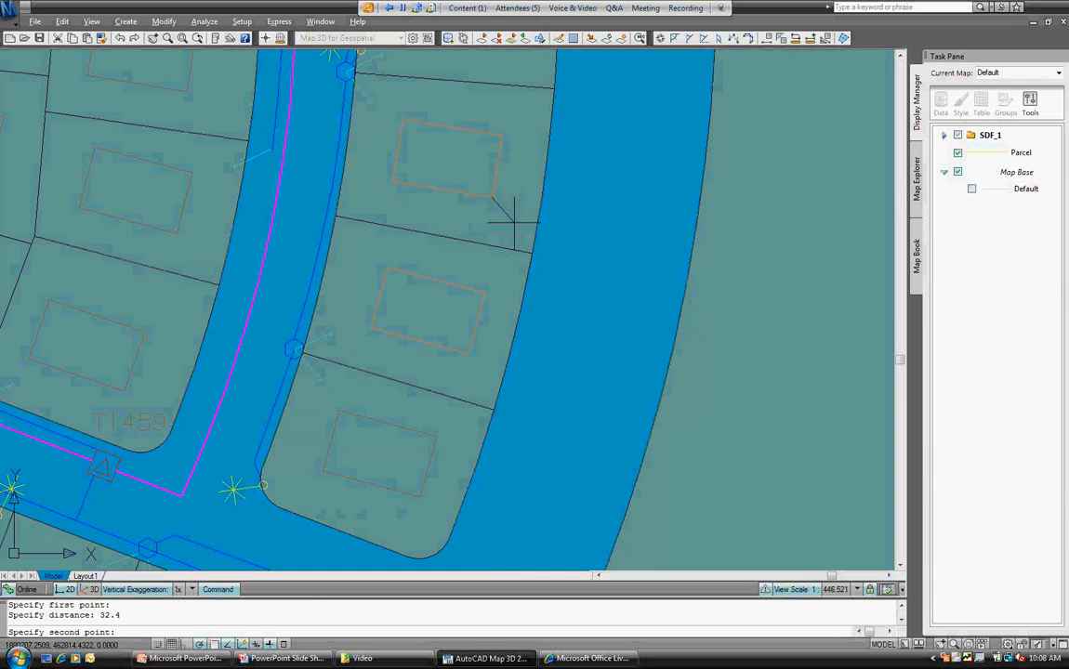
pyautogui.click(487, 286)
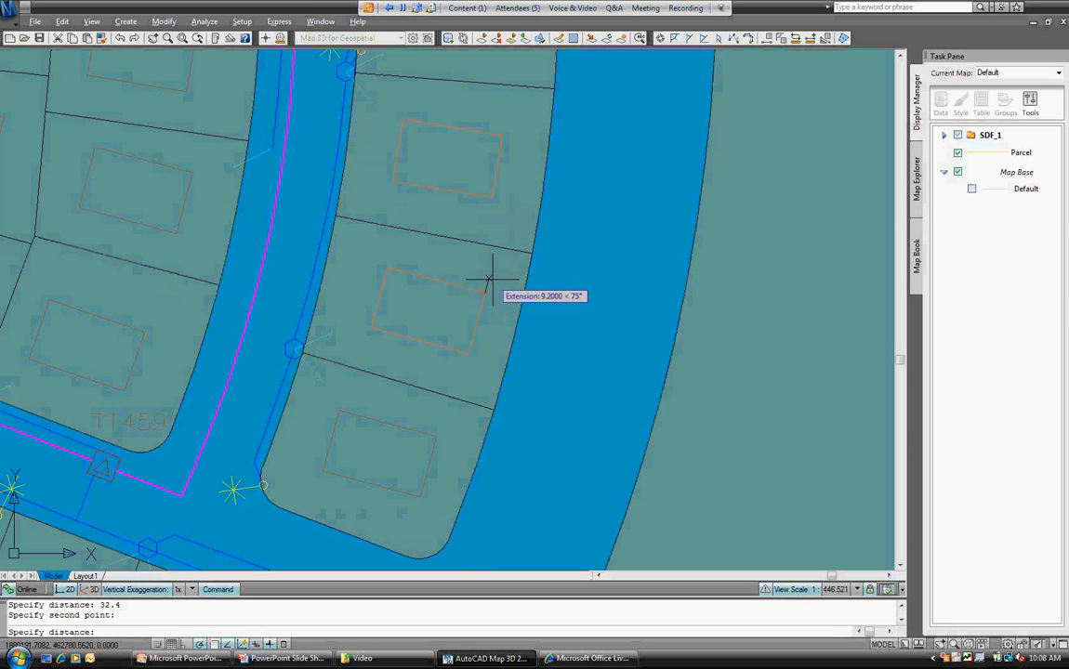
pyautogui.write('41.1')
pyautogui.press('Return')
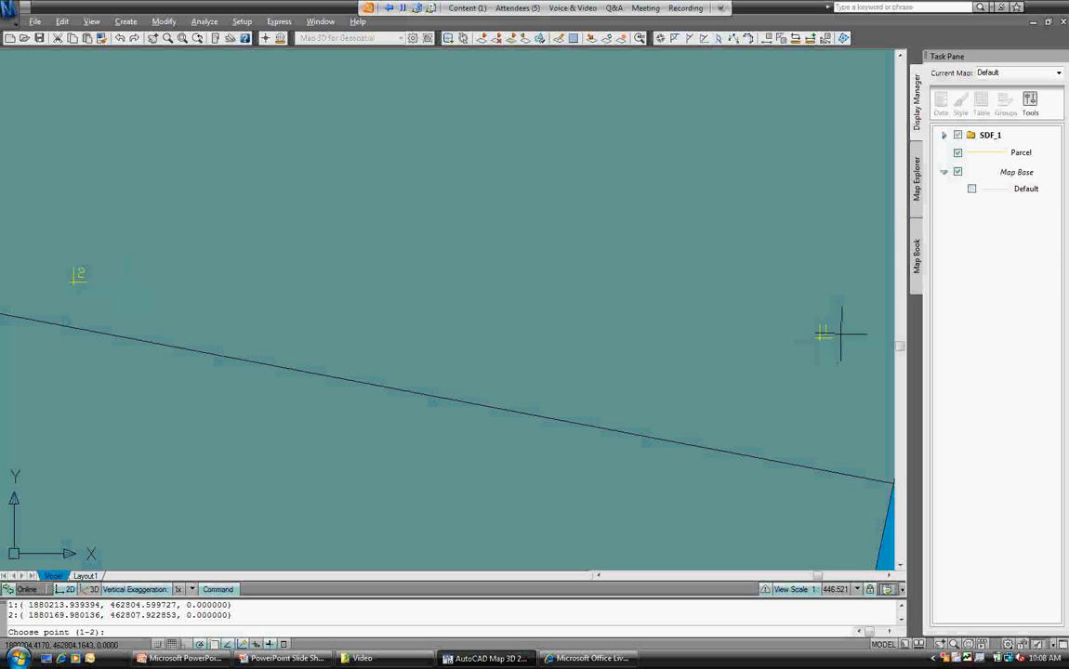
# Choose candidate point 1 for the street light and rotate it so the lamp points into the eastern road
pyautogui.scroll(-2, 632, 342)
pyautogui.scroll(-2, 632, 342)
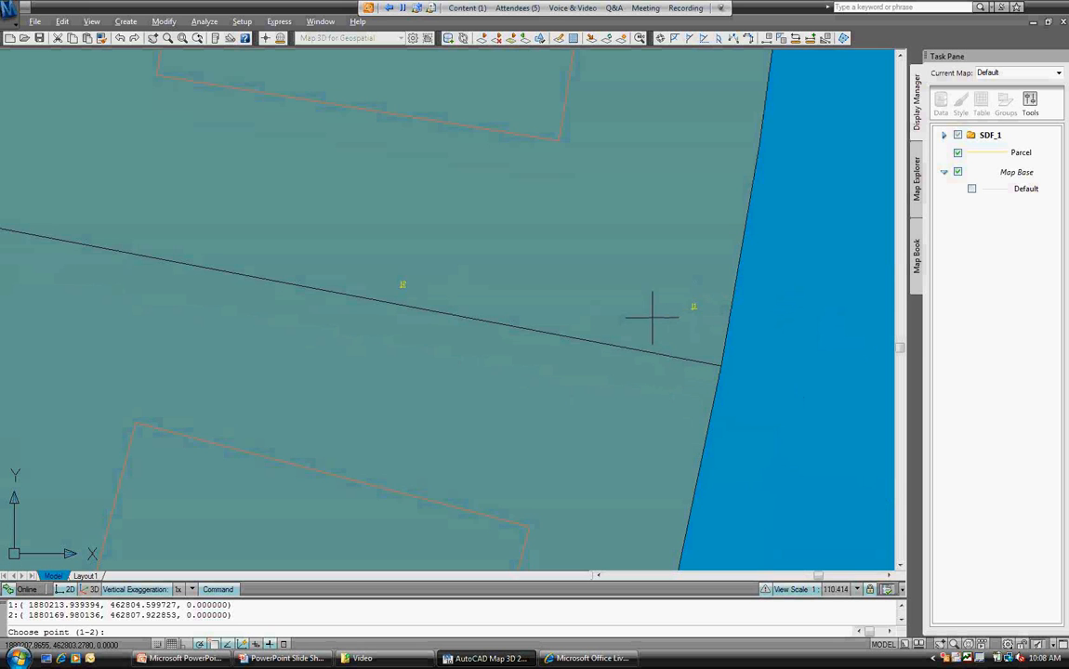
pyautogui.write('1')
pyautogui.press('Return')
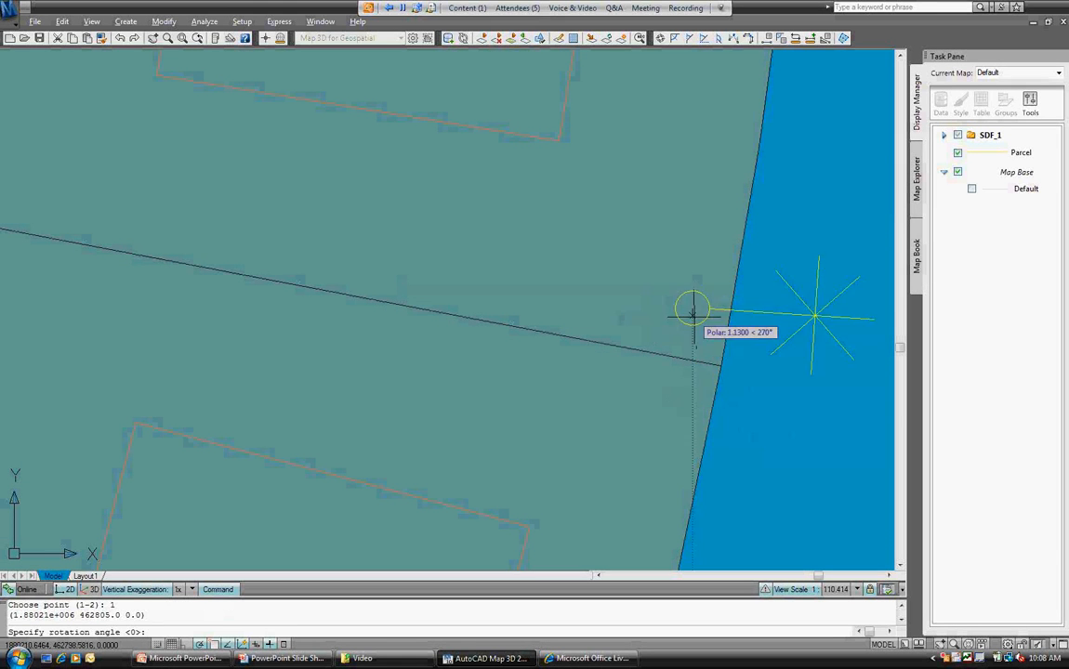
pyautogui.scroll(-2, 666, 381)
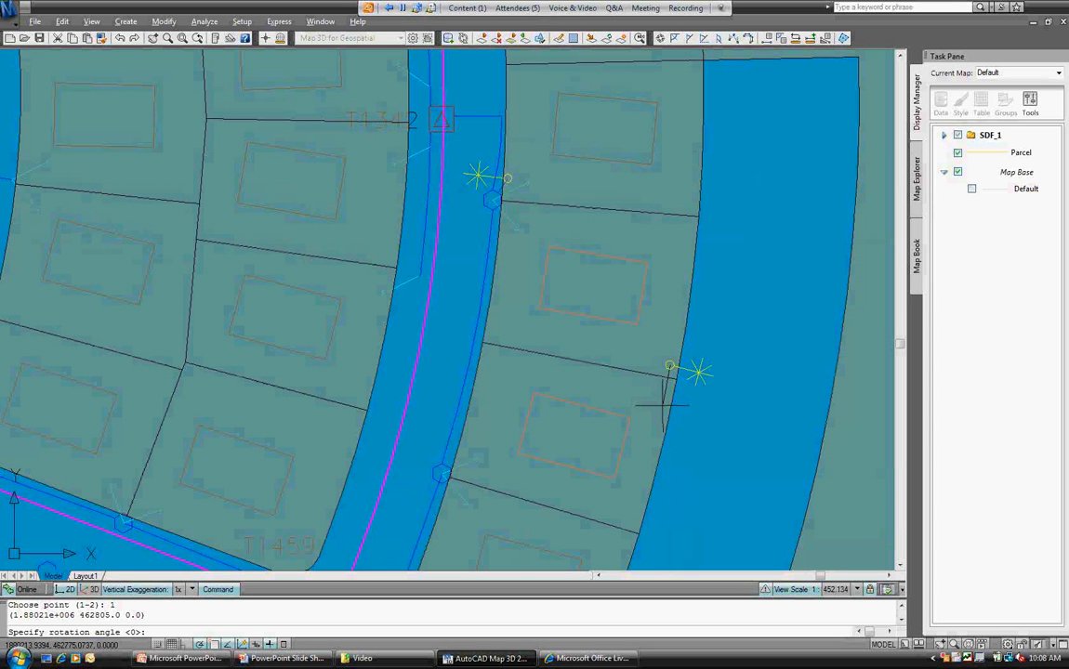
pyautogui.click(661, 404)
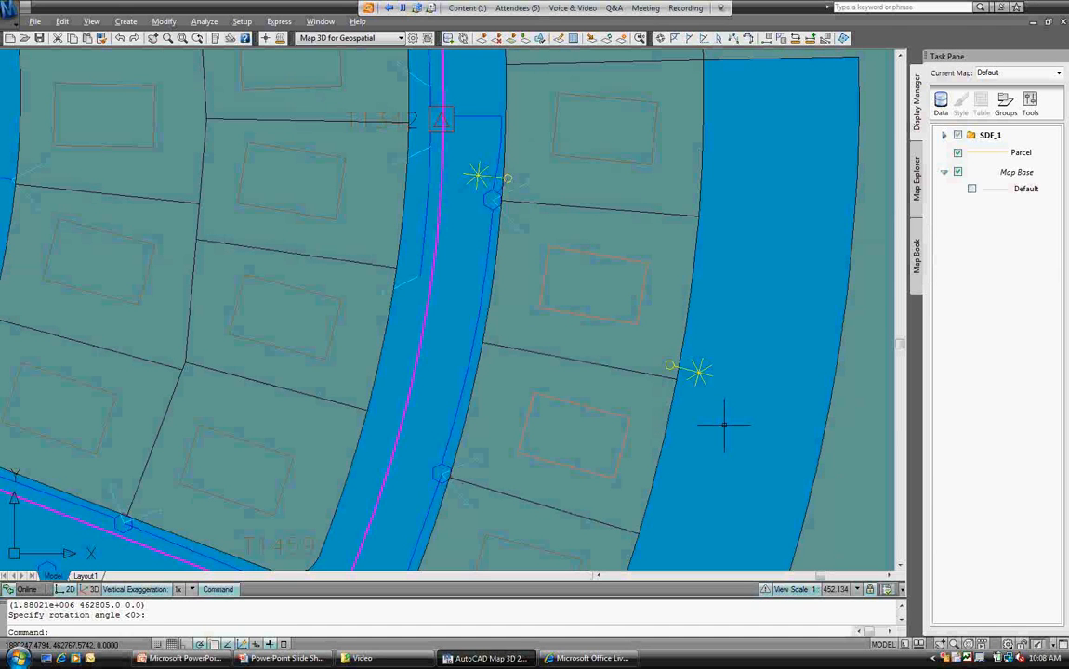
# Start inserting another StLight block for the northeastern road intersection, keeping the same insertion settings
pyautogui.scroll(-2, 724, 423)
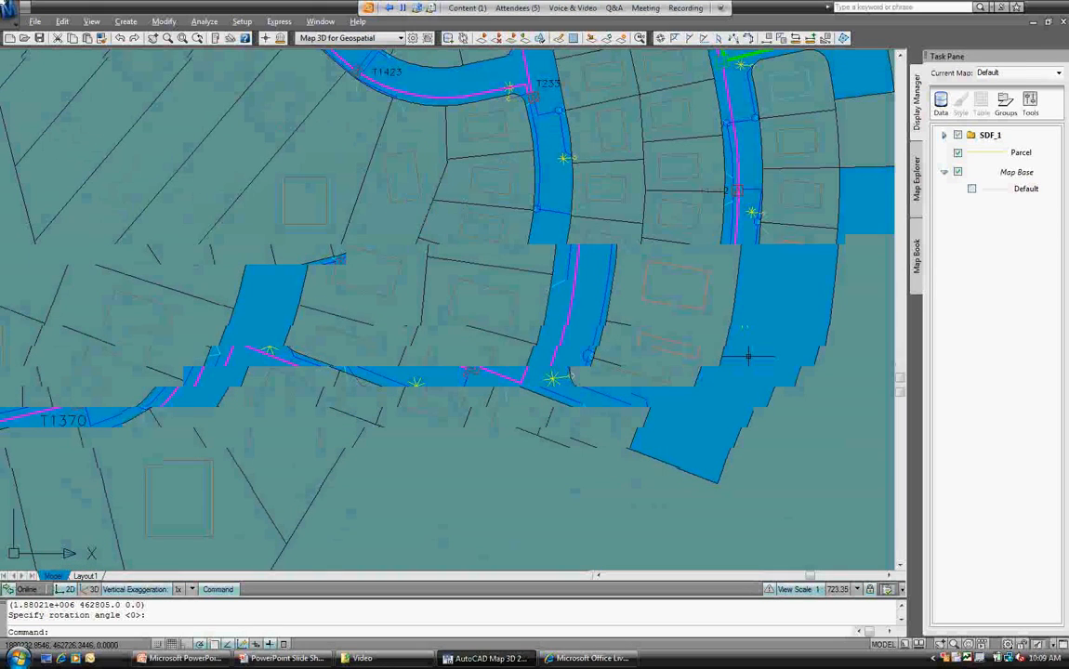
pyautogui.scroll(-2, 446, 307)
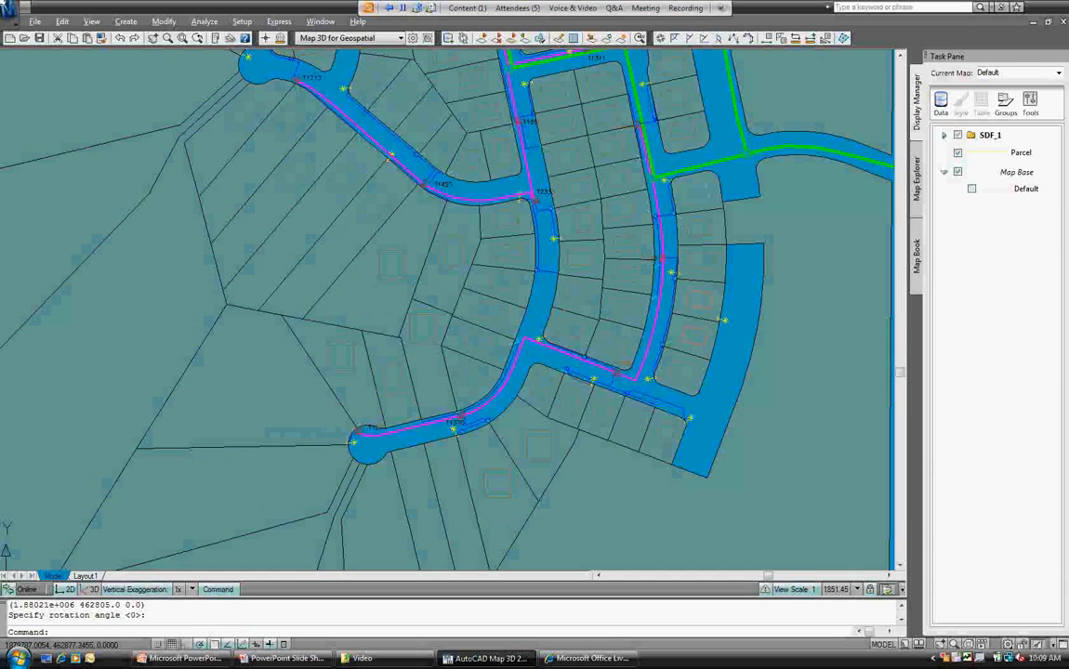
pyautogui.moveTo(446, 307); pyautogui.dragTo(460, 342, button='middle')
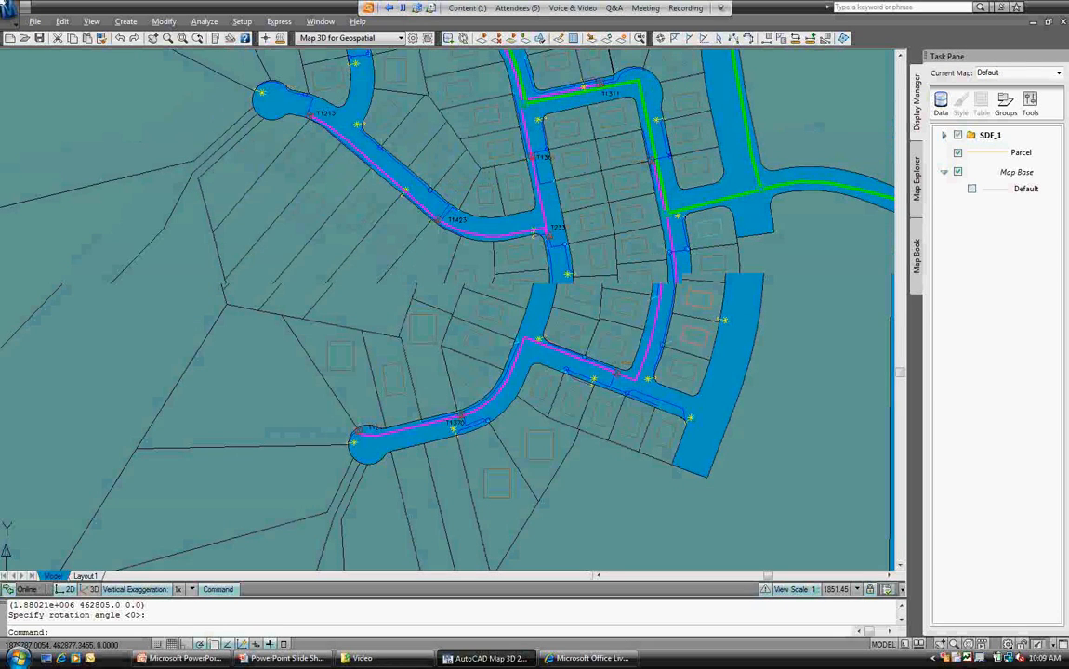
pyautogui.scroll(3, 573, 335)
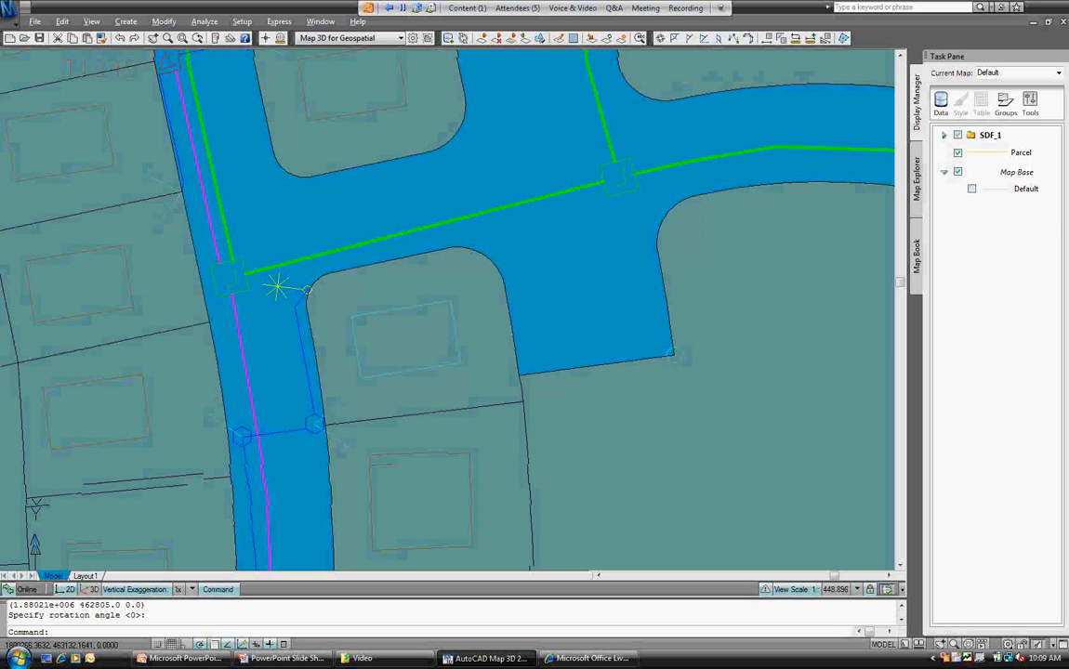
pyautogui.moveTo(581, 363); pyautogui.dragTo(570, 406, button='middle')
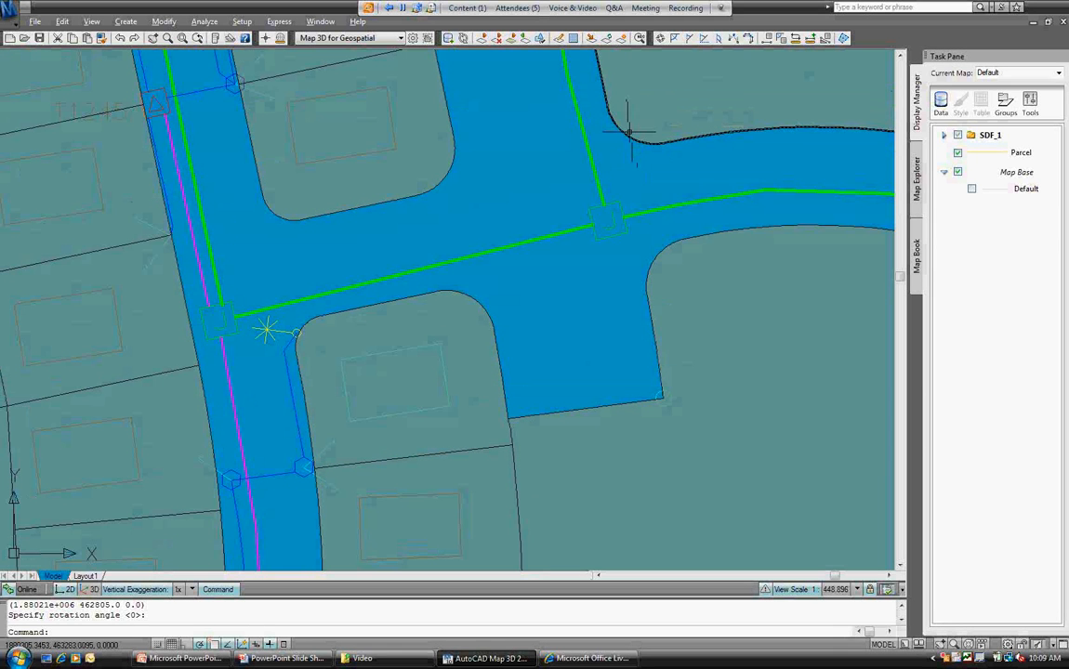
pyautogui.moveTo(570, 333); pyautogui.dragTo(566, 340, button='middle')
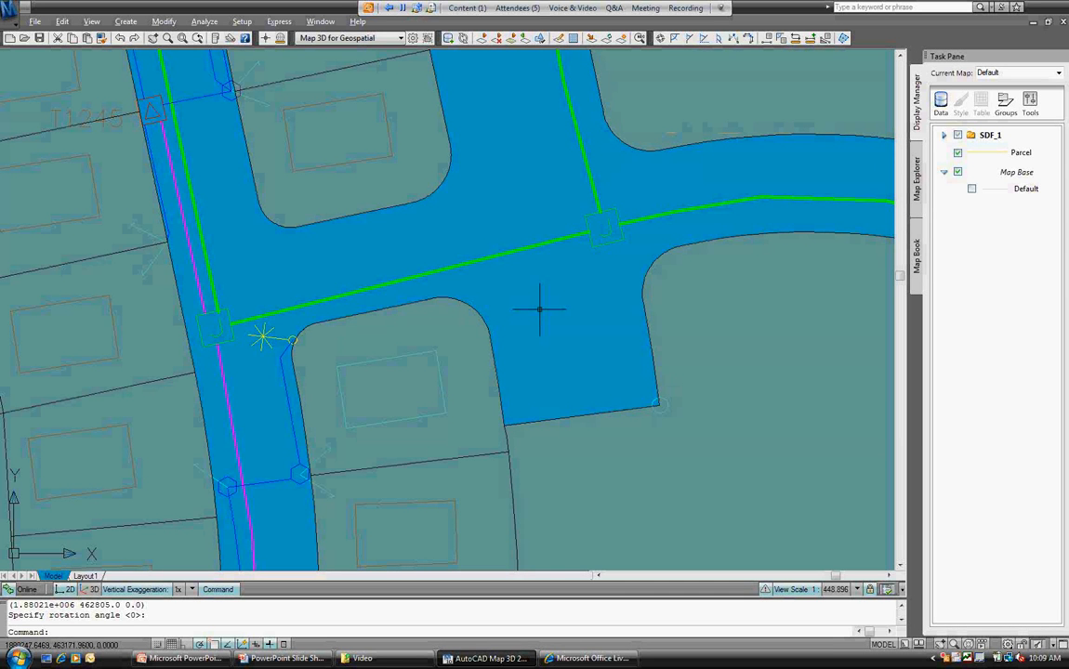
pyautogui.write('i')
pyautogui.press('Return')
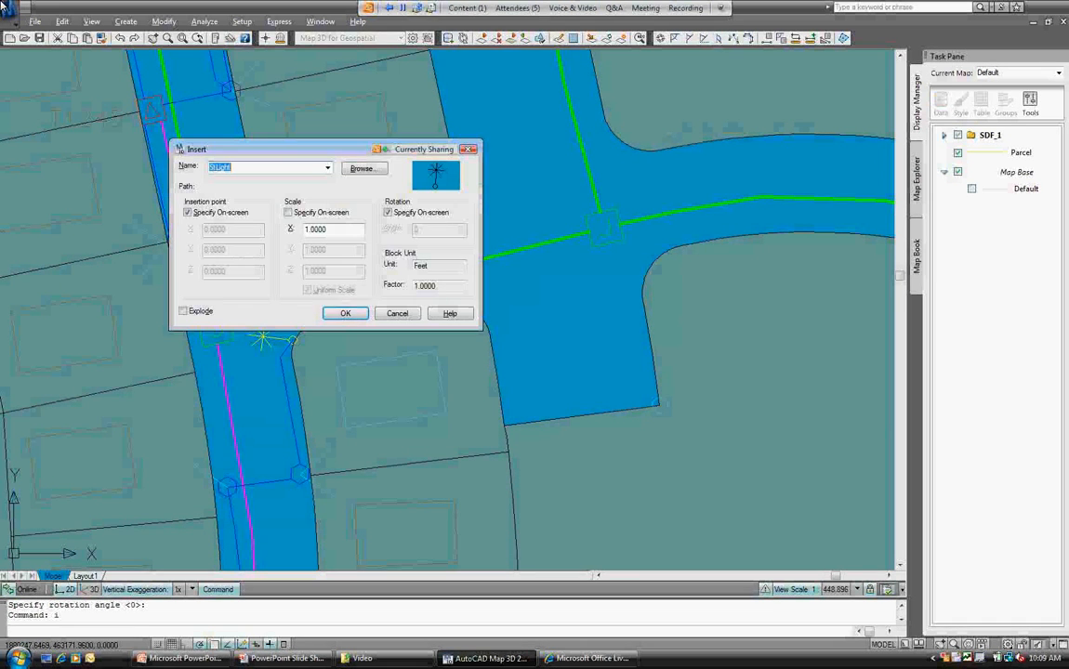
pyautogui.press('Return')
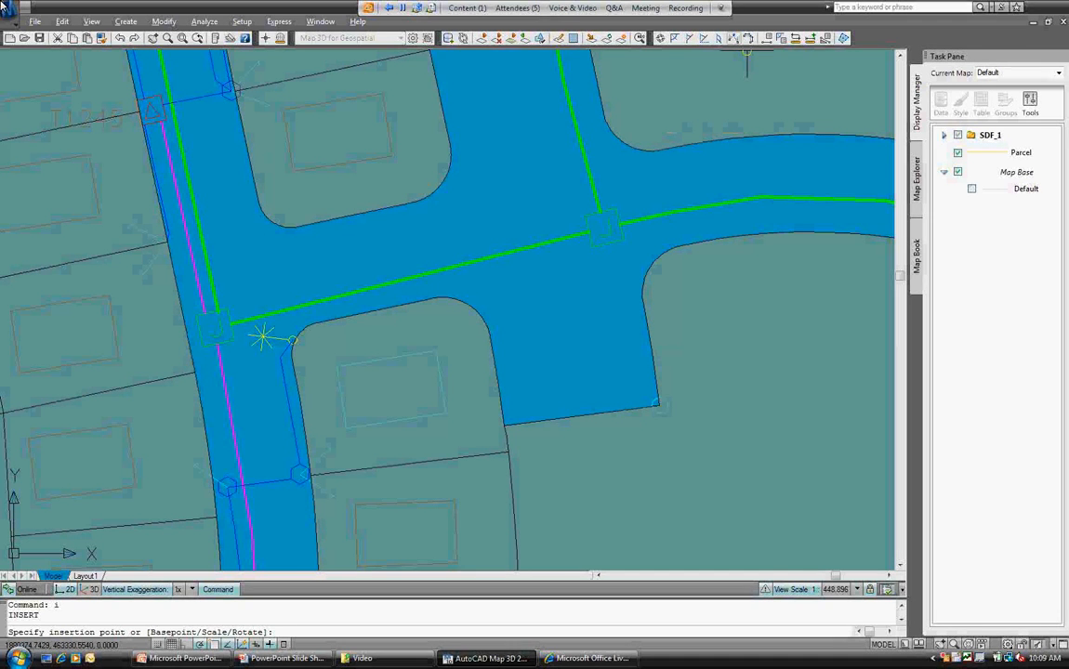
# Define the first Bearing Bearing line from the southeast corner of the road stub, using quadrant 4 and bearing 7
pyautogui.write("'bb")
pyautogui.press('Return')
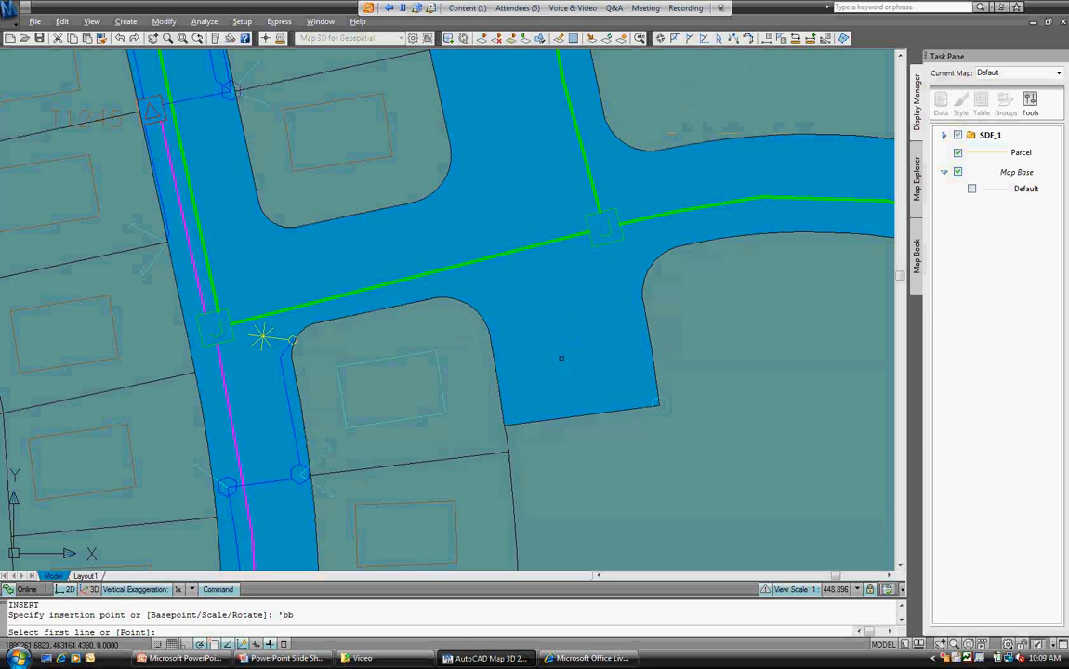
pyautogui.write('p')
pyautogui.press('Return')
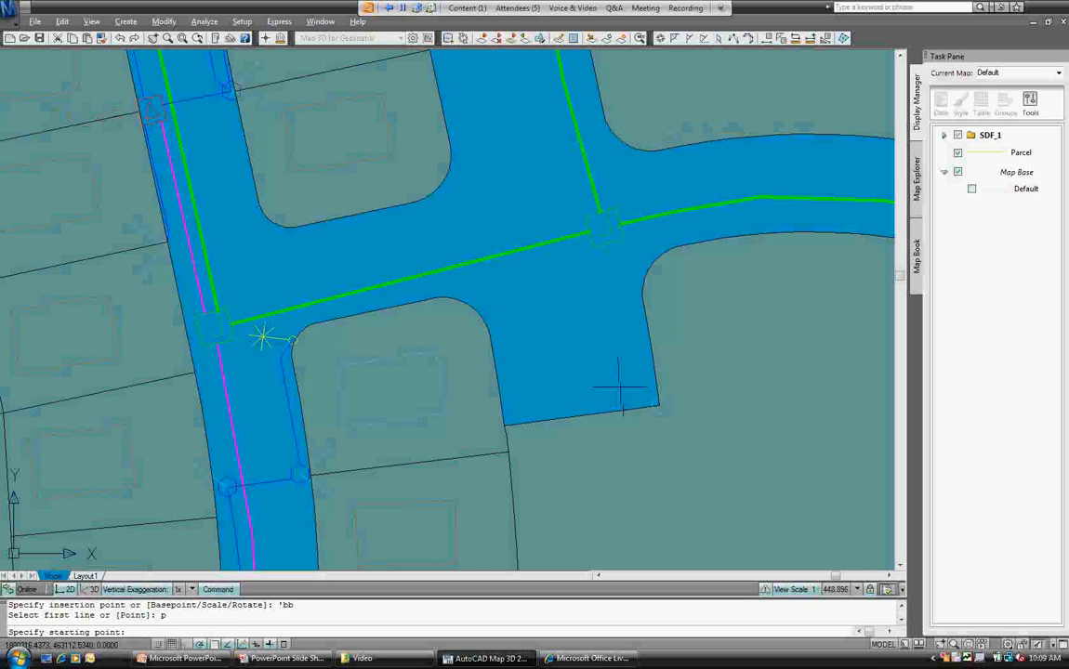
pyautogui.click(659, 406)
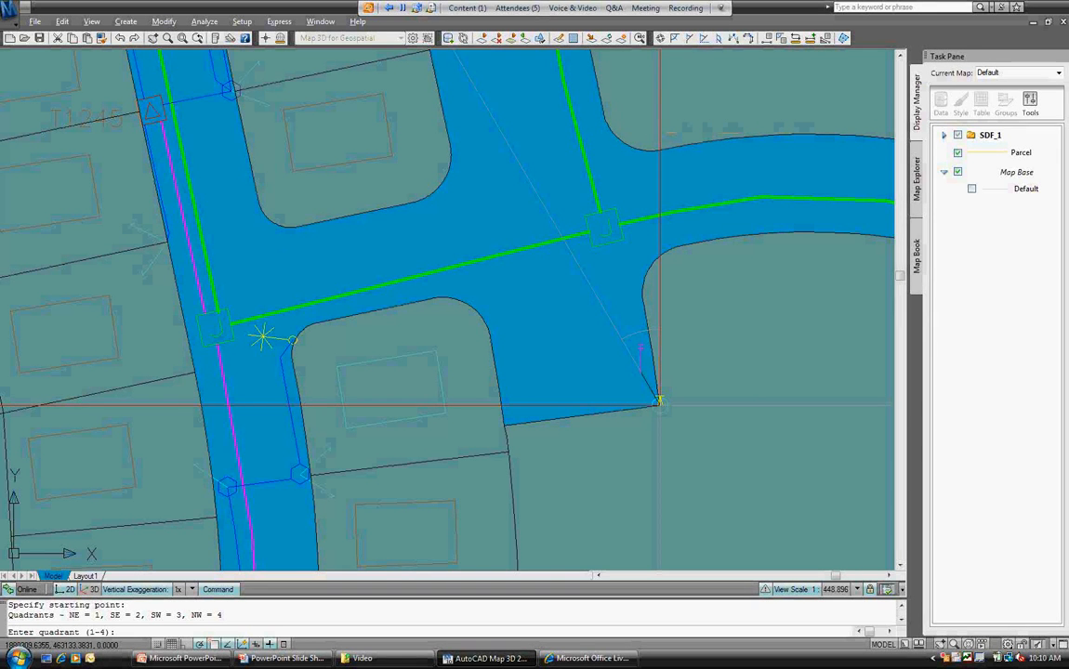
pyautogui.write('4')
pyautogui.press('Return')
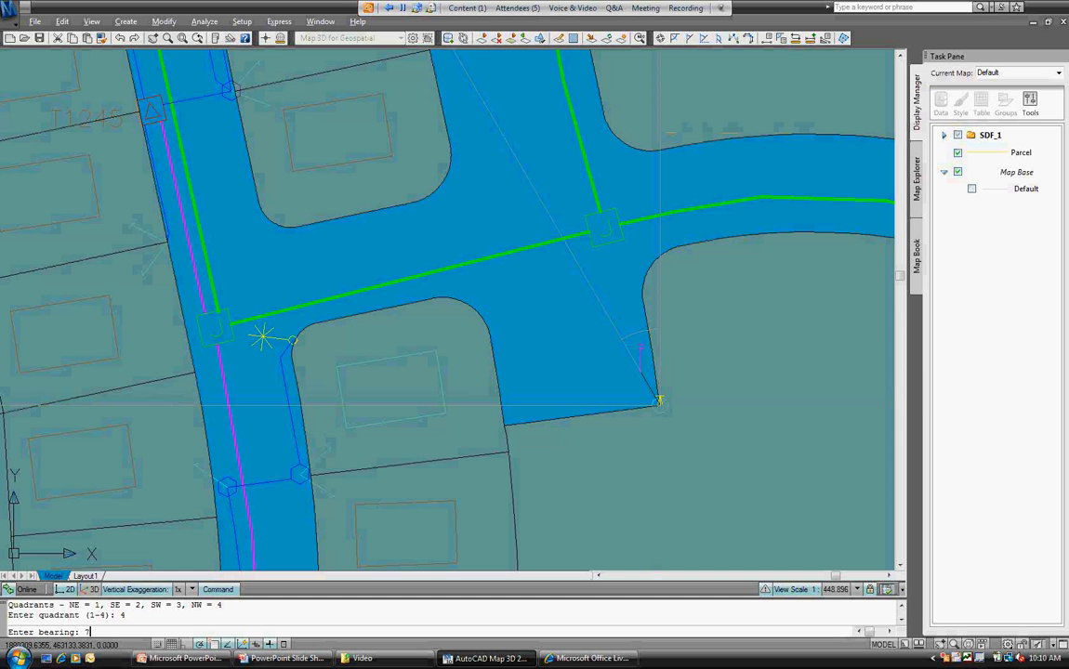
pyautogui.write('7')
pyautogui.press('Return')
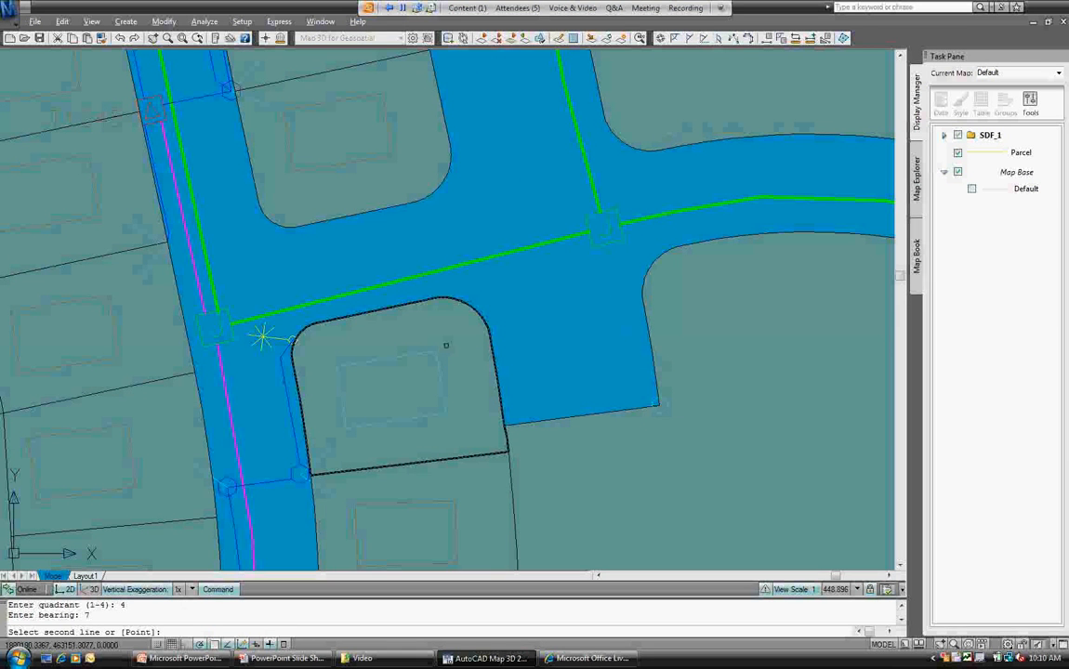
# Define the second bearing line from the corner-lot building's northeast corner in quadrant 1, and rotate the street light toward the intersection
pyautogui.write('p')
pyautogui.press('Return')
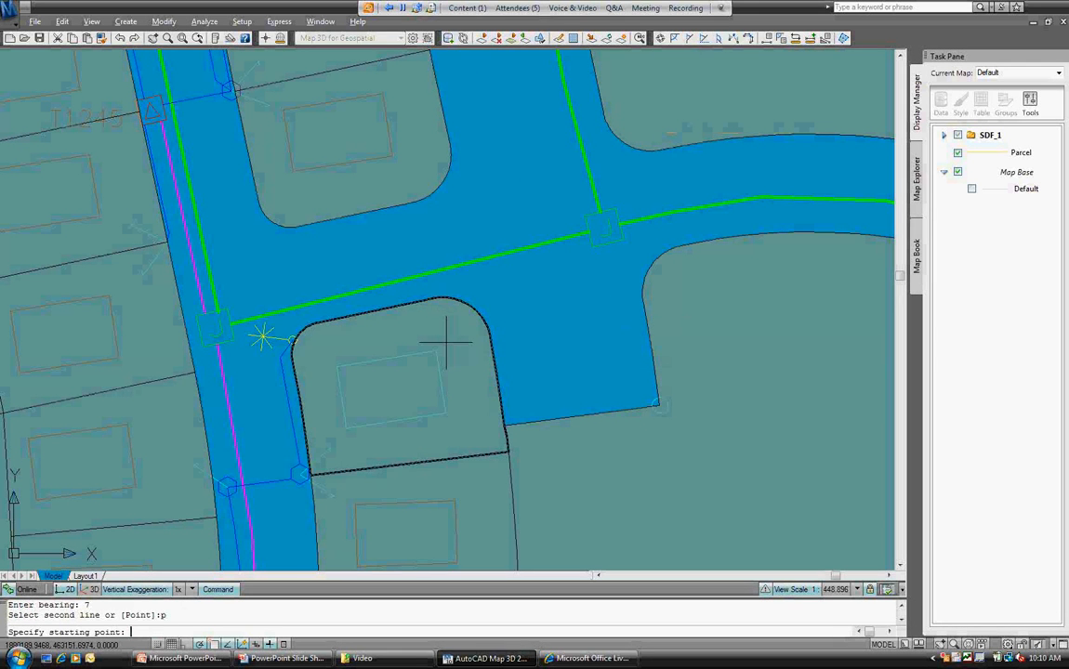
pyautogui.click(436, 347)
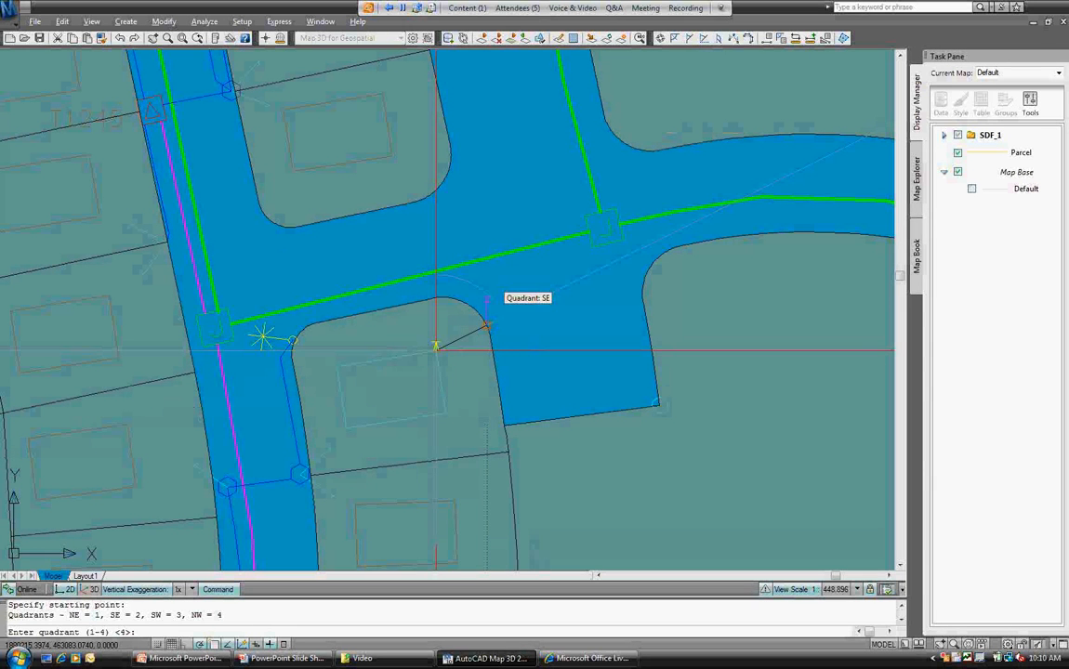
pyautogui.write('1')
pyautogui.press('Return')
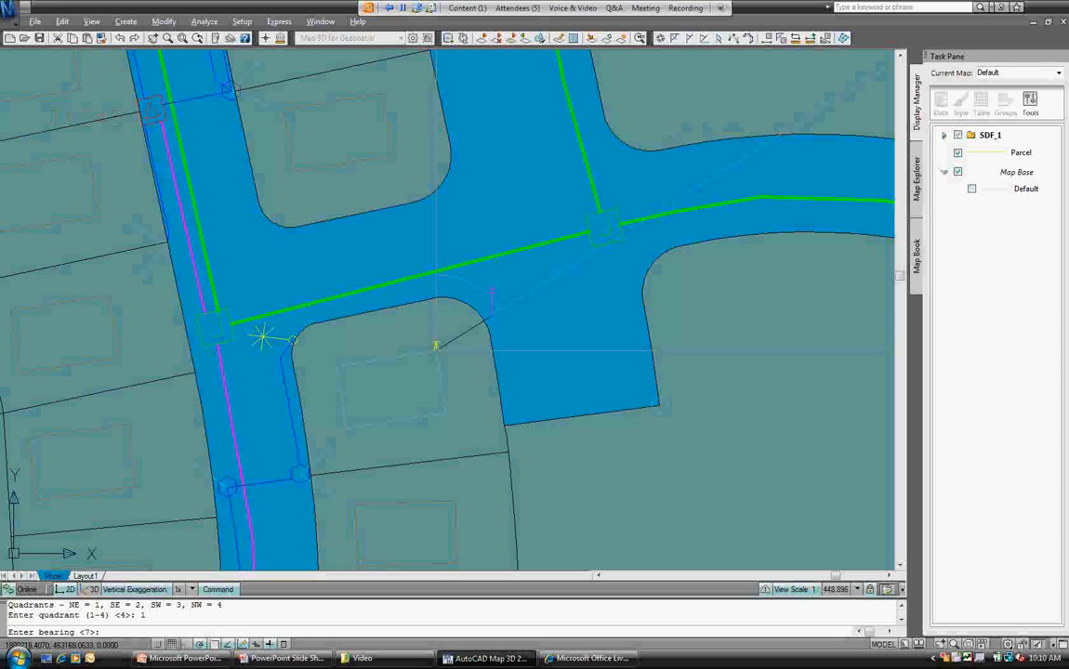
pyautogui.click(435, 350)
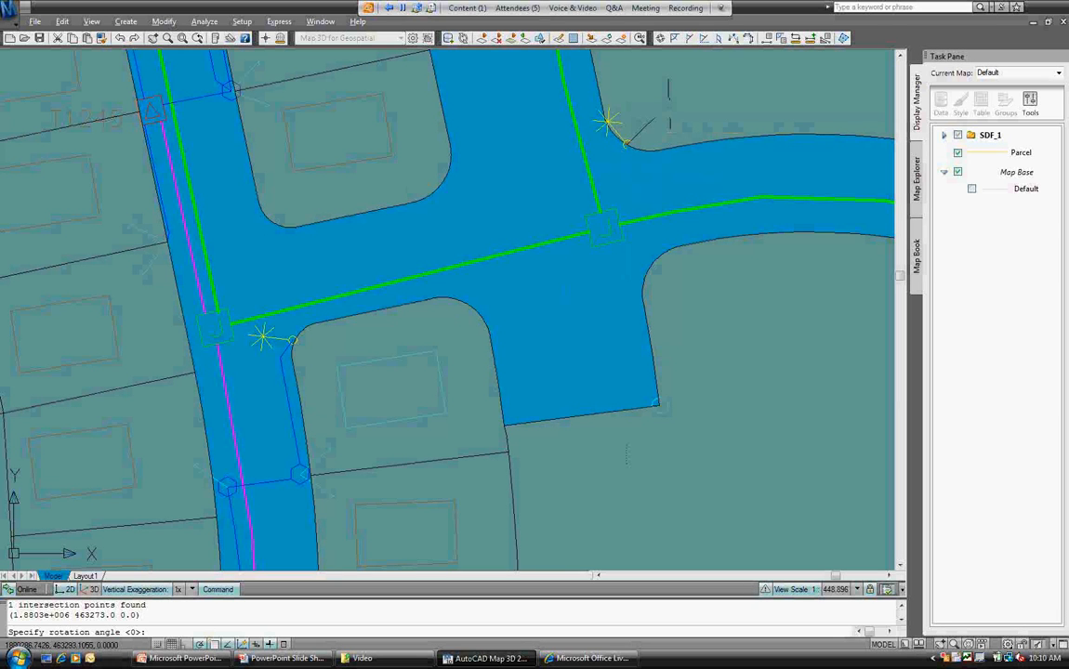
pyautogui.click(595, 128)
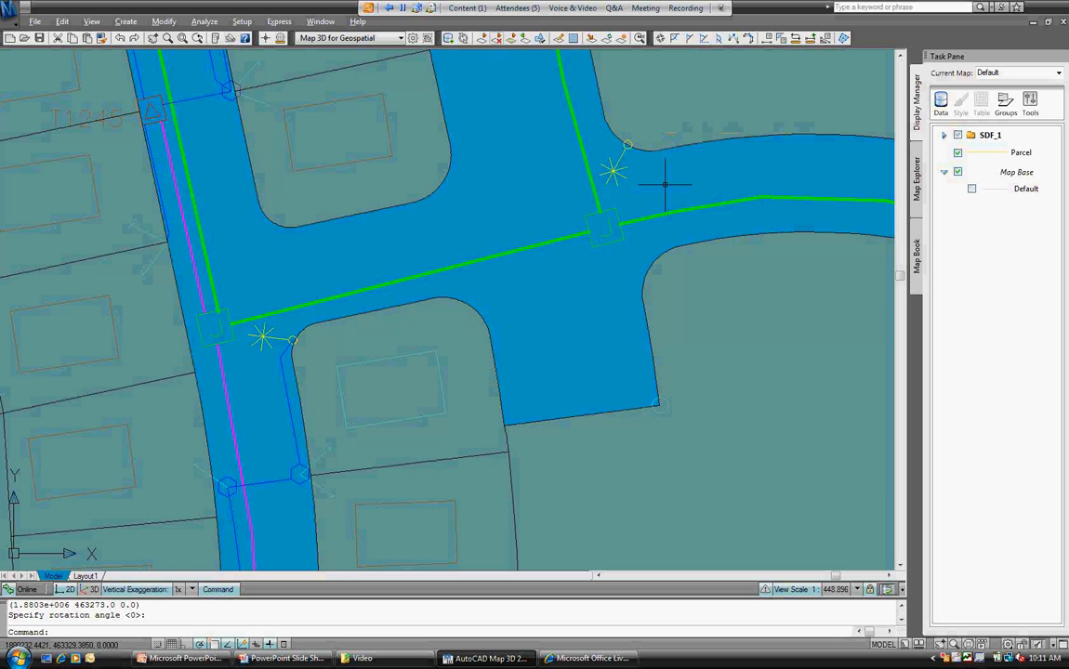
# Save the current drawing and open the small subdivision drawing from the data folder
pyautogui.hotkey('ctrl', 's')
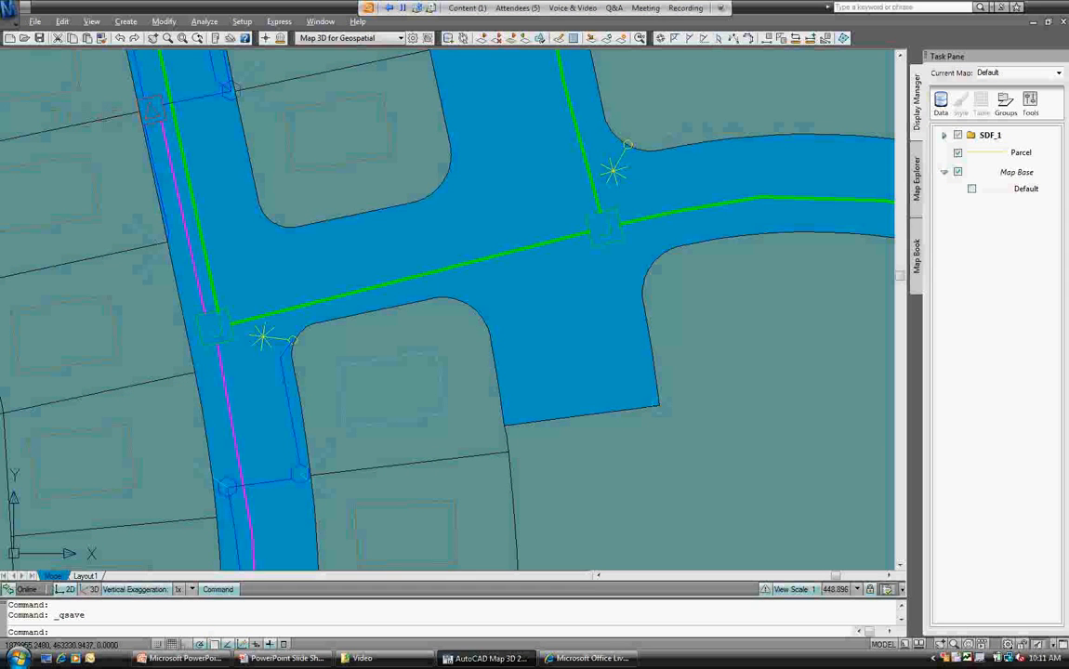
pyautogui.hotkey('ctrl', 'o')
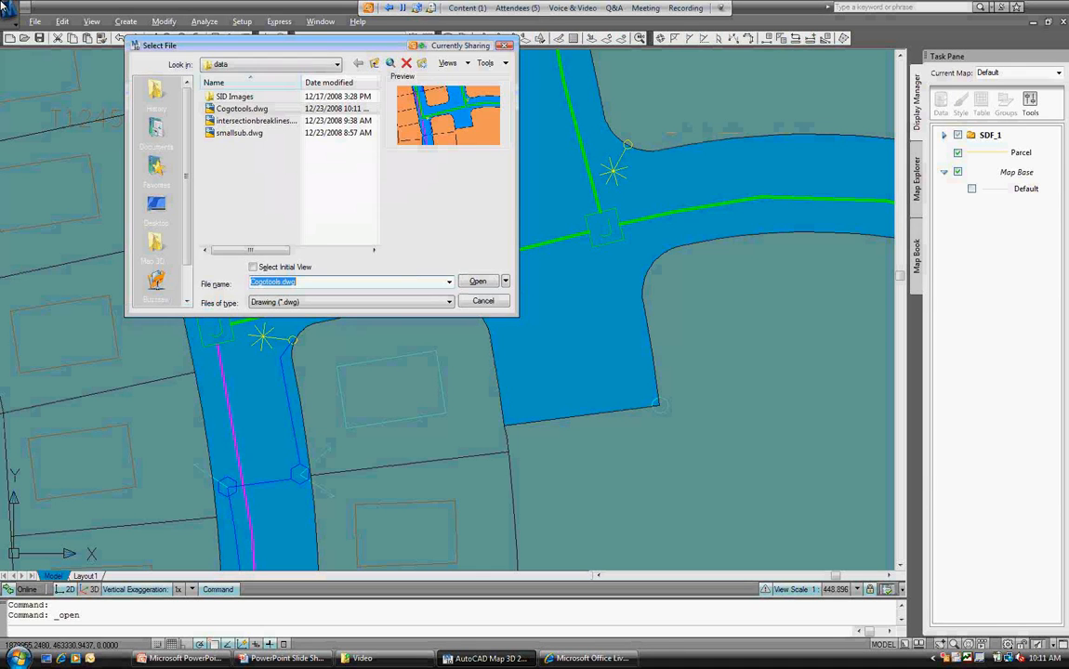
pyautogui.press('Return')
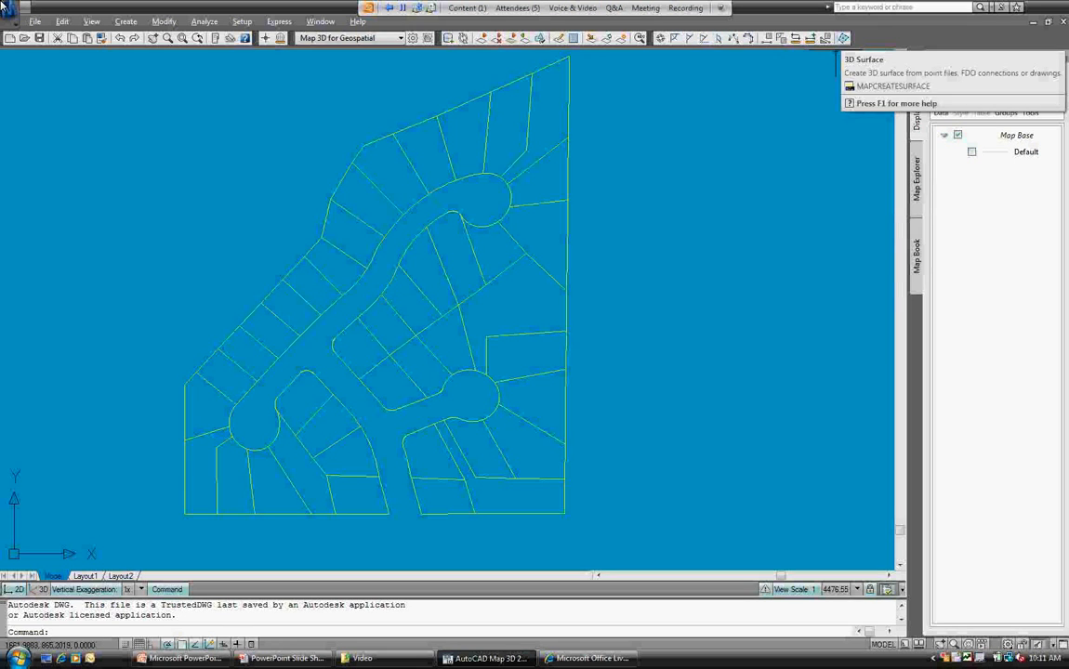
# Start creating a 3D surface and load the comma-separated point file SMHpoints.csv as its source
pyautogui.click(843, 39)
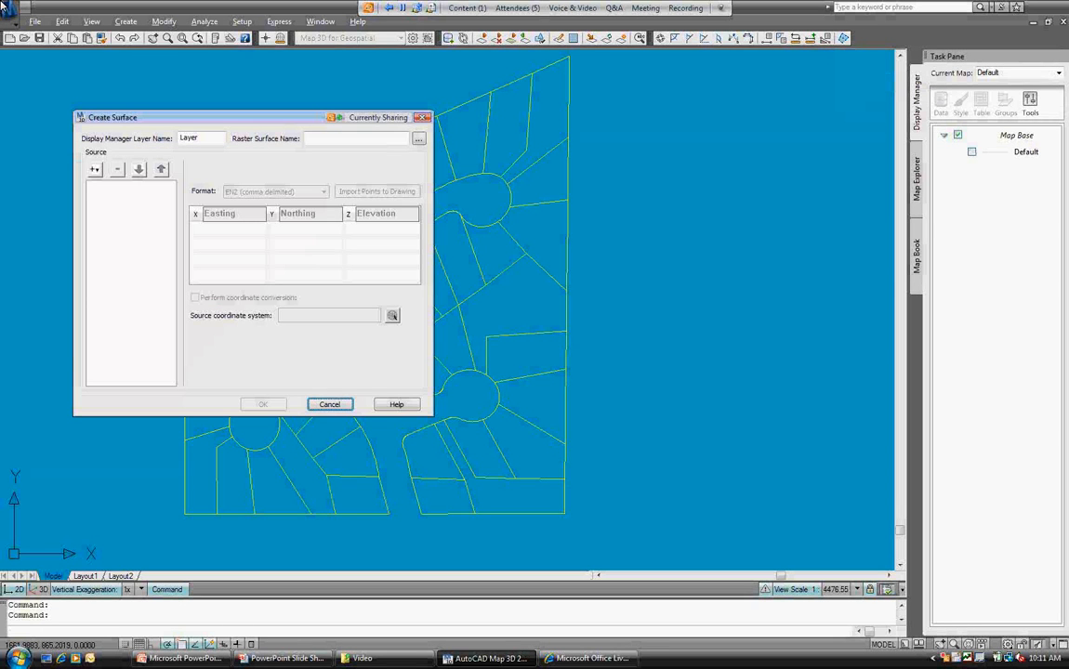
pyautogui.moveTo(214, 117)
pyautogui.mouseDown()
pyautogui.moveTo(350, 107)
pyautogui.moveTo(390, 78)
pyautogui.mouseUp()
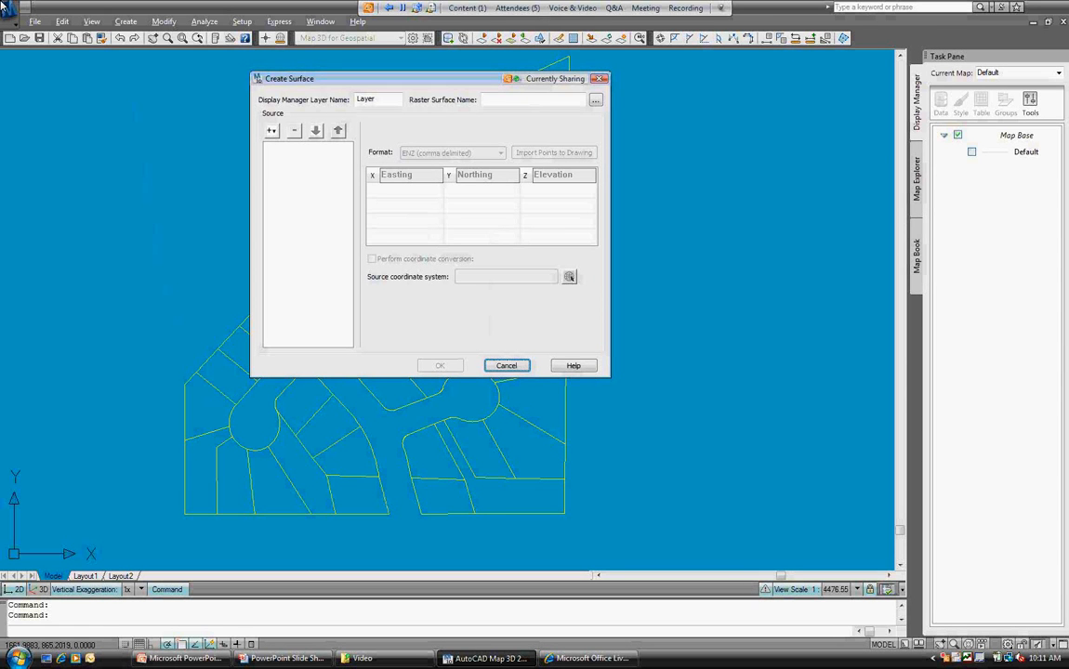
pyautogui.click(271, 130)
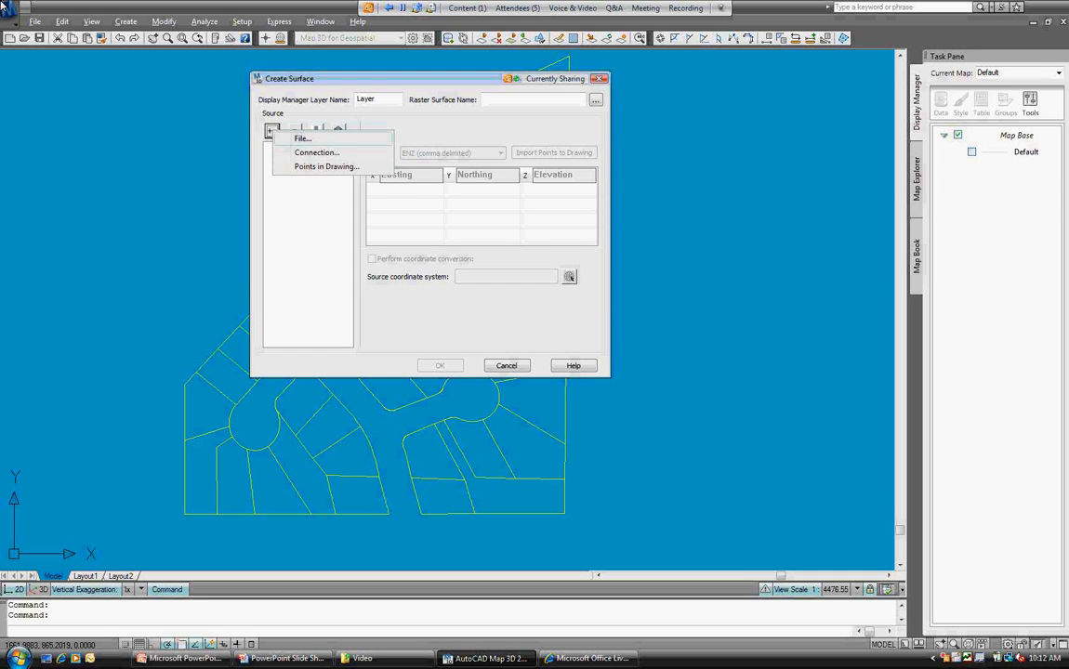
pyautogui.press('Return')
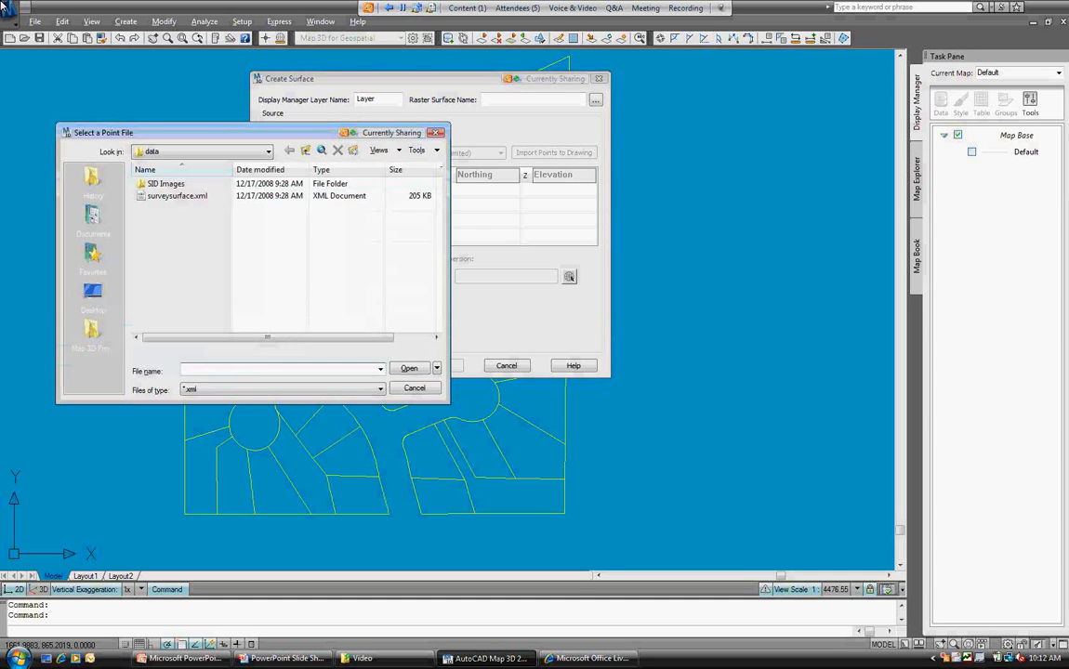
pyautogui.click(380, 389)
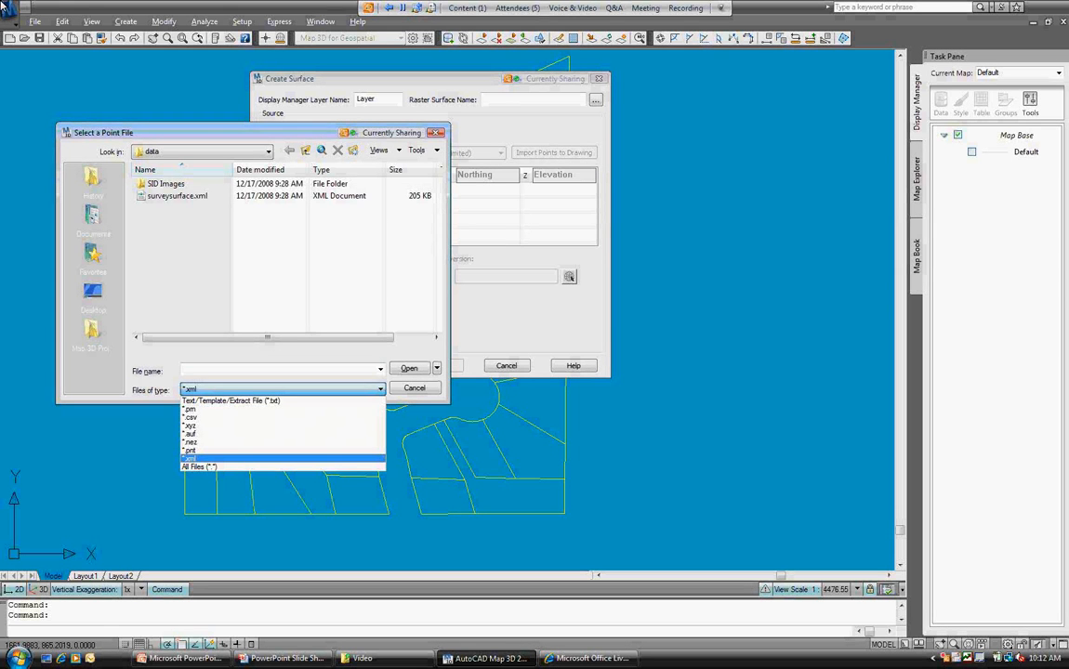
pyautogui.click(189, 417)
pyautogui.click(166, 196)
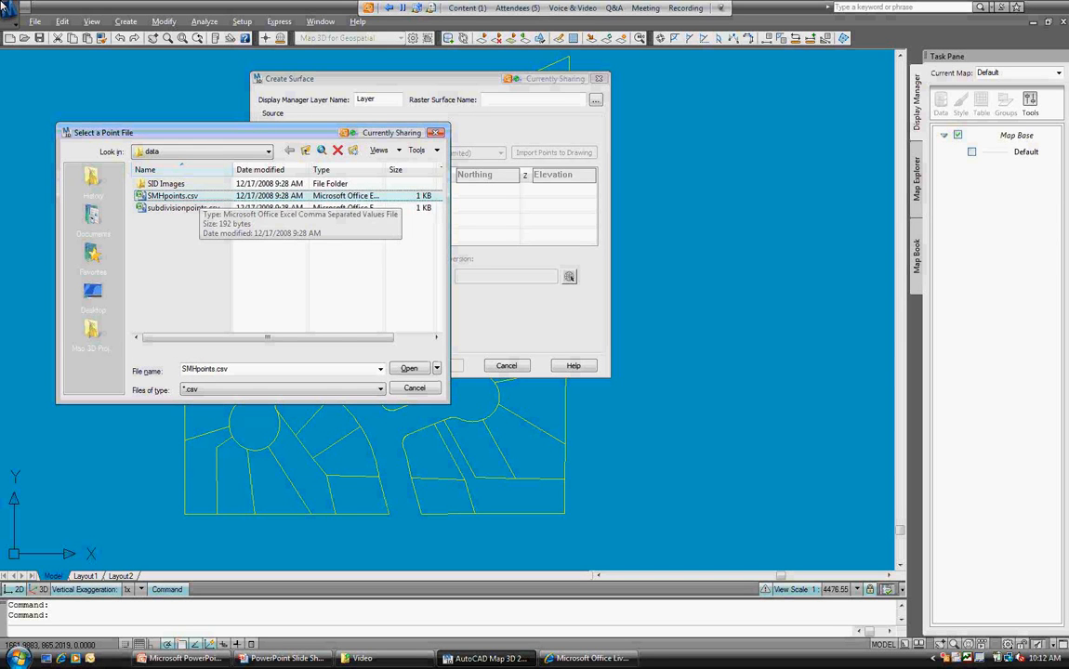
pyautogui.click(408, 369)
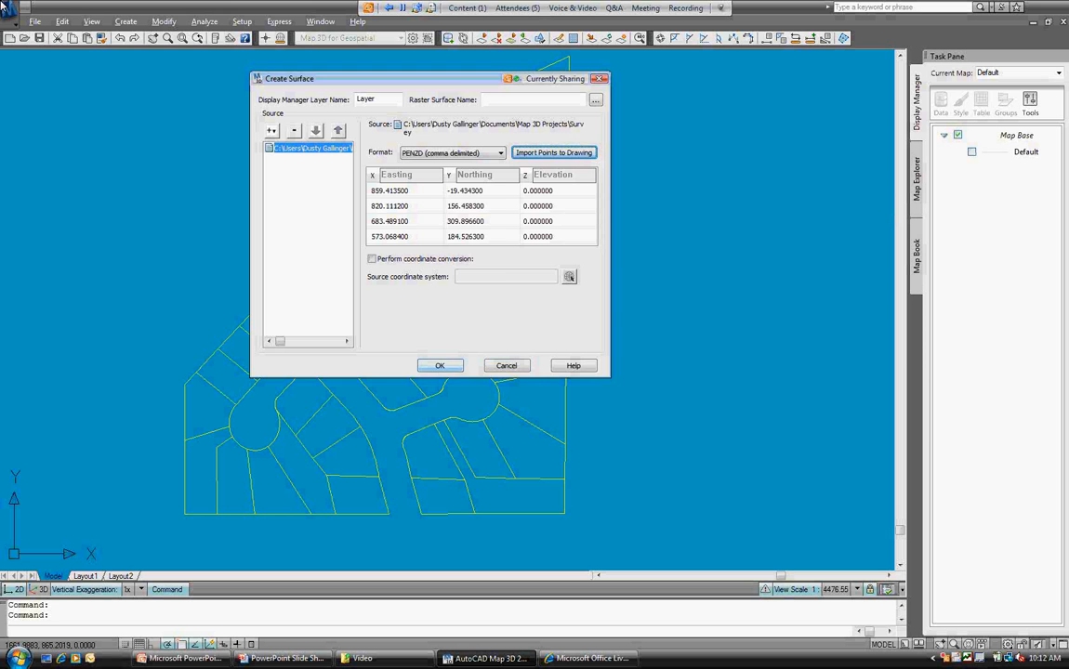
# Import the points into the drawing using the PENZD (comma delimited) format, and leave surface creation without building a surface
pyautogui.click(440, 365)
pyautogui.click(468, 253)
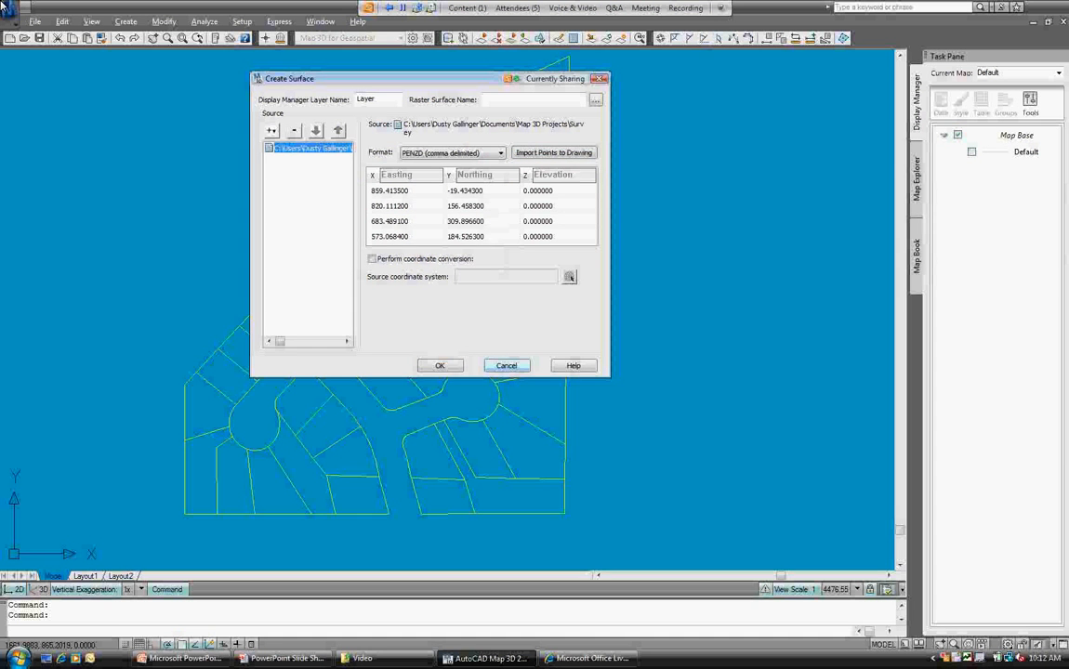
pyautogui.click(506, 365)
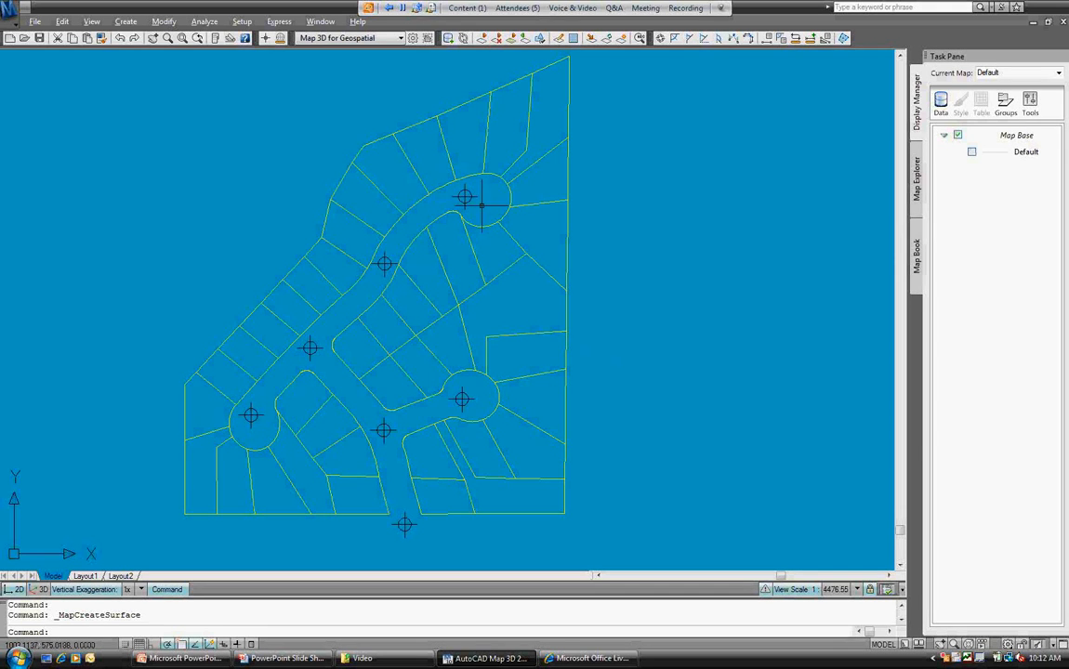
pyautogui.scroll(3, 481, 204)
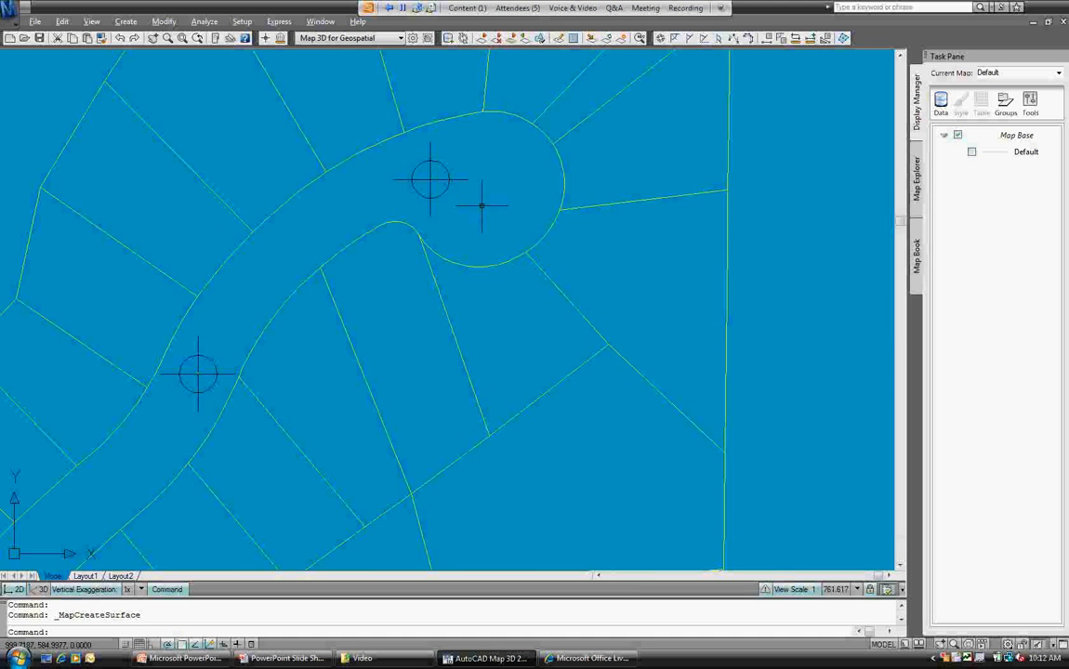
pyautogui.scroll(-8, 482, 205)
pyautogui.moveTo(525, 225); pyautogui.dragTo(487, 228, button='middle')
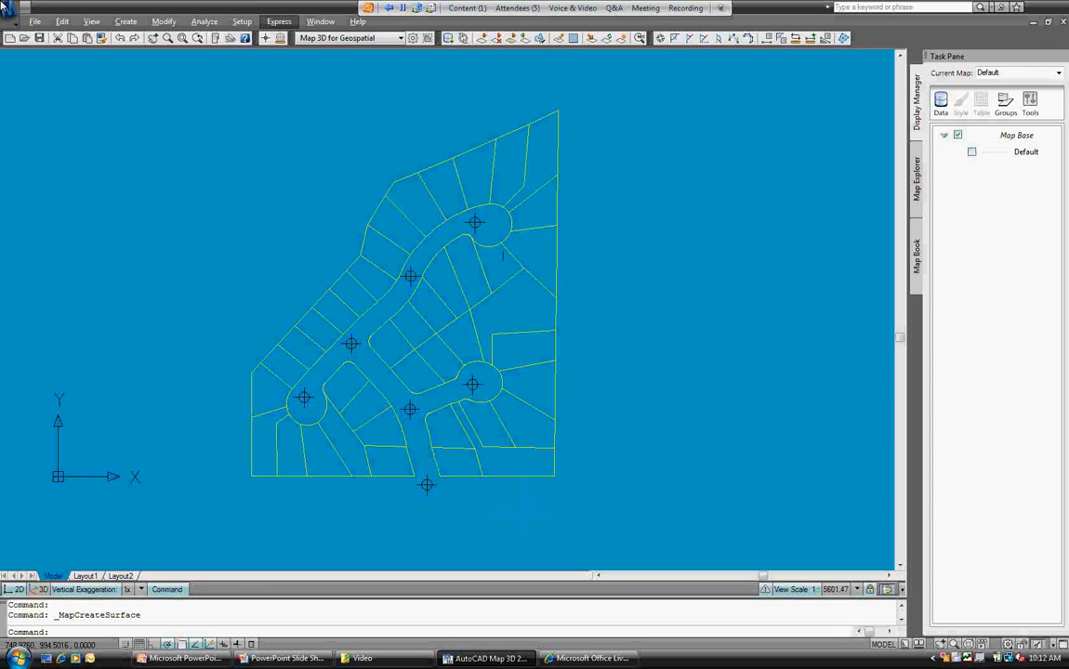
# Replace all Map_Survey_Point blocks with the SMH block using the Express block replacement tool, purging unreferenced items
pyautogui.click(279, 20)
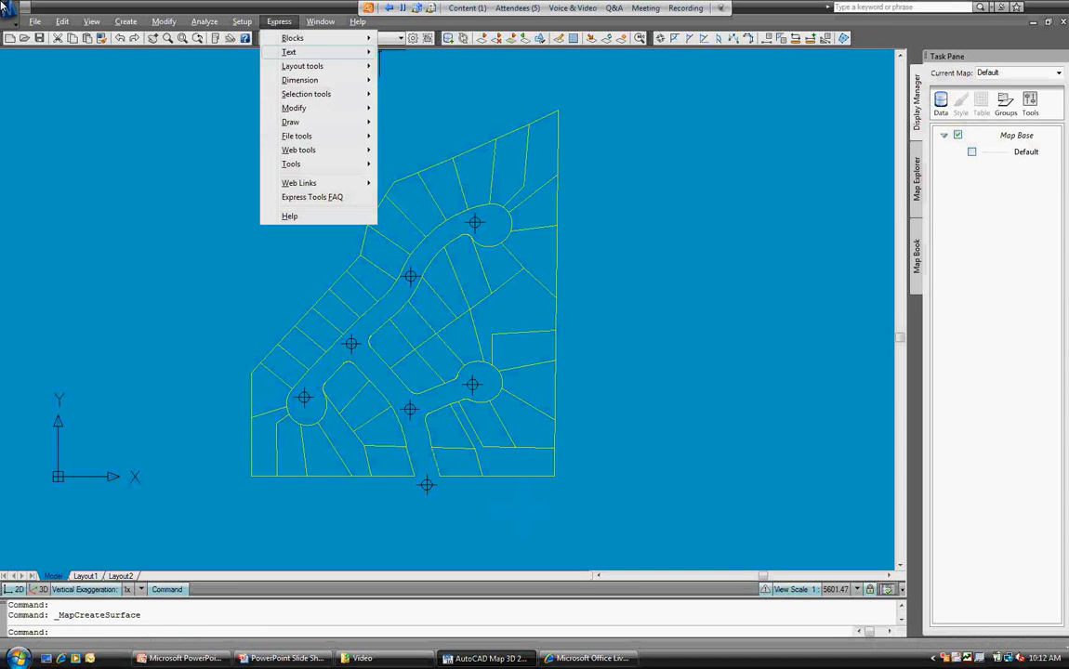
pyautogui.moveTo(306, 38)
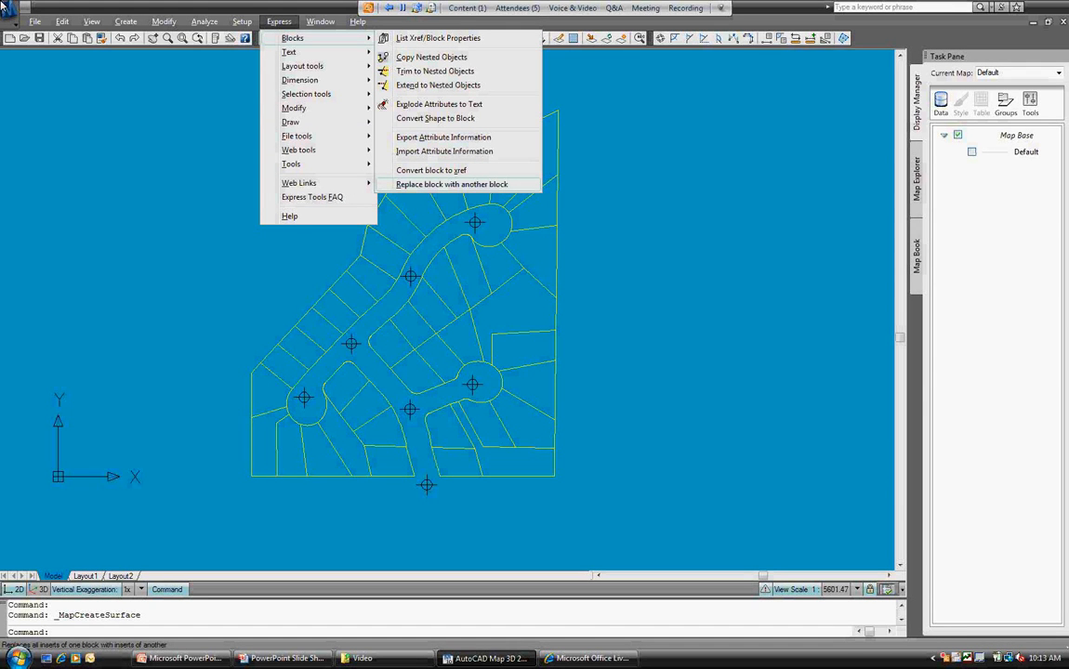
pyautogui.click(451, 184)
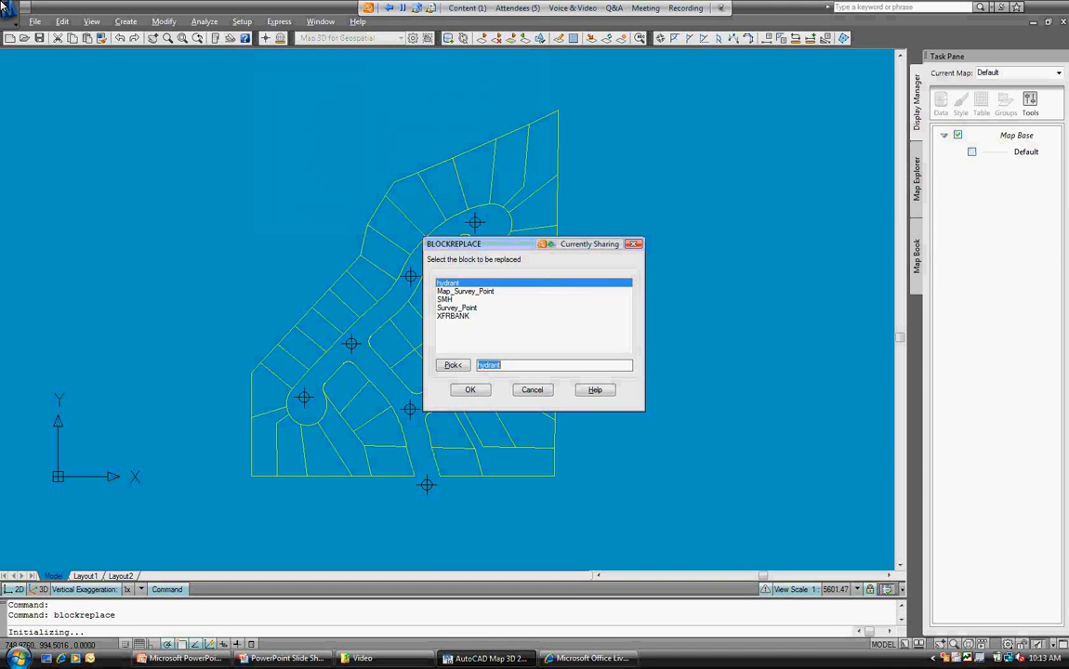
pyautogui.click(453, 365)
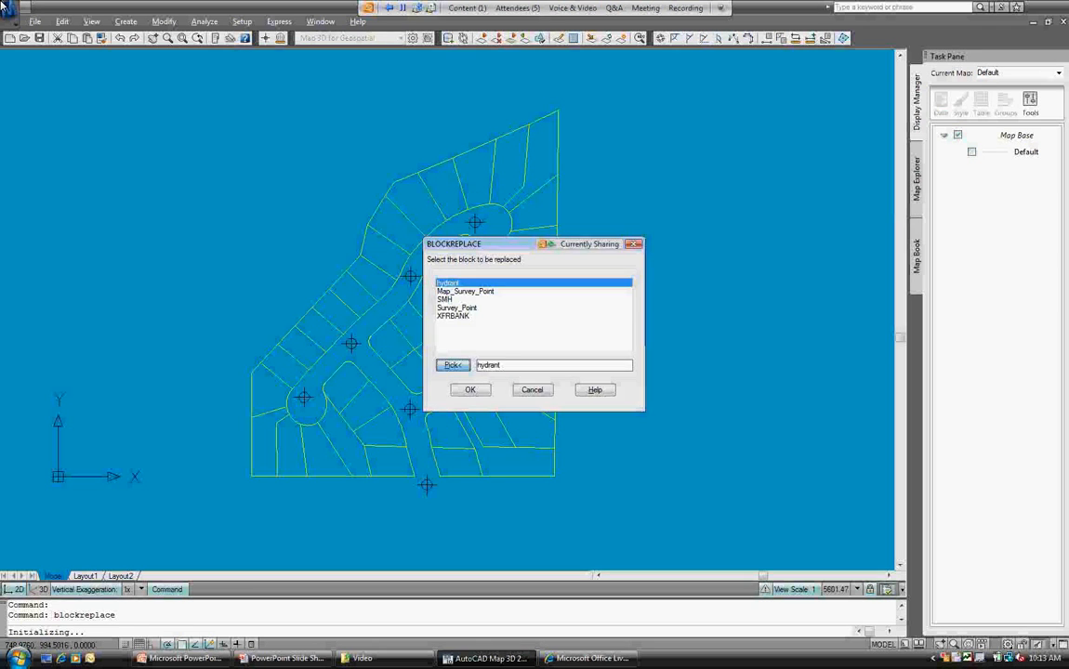
pyautogui.click(353, 345)
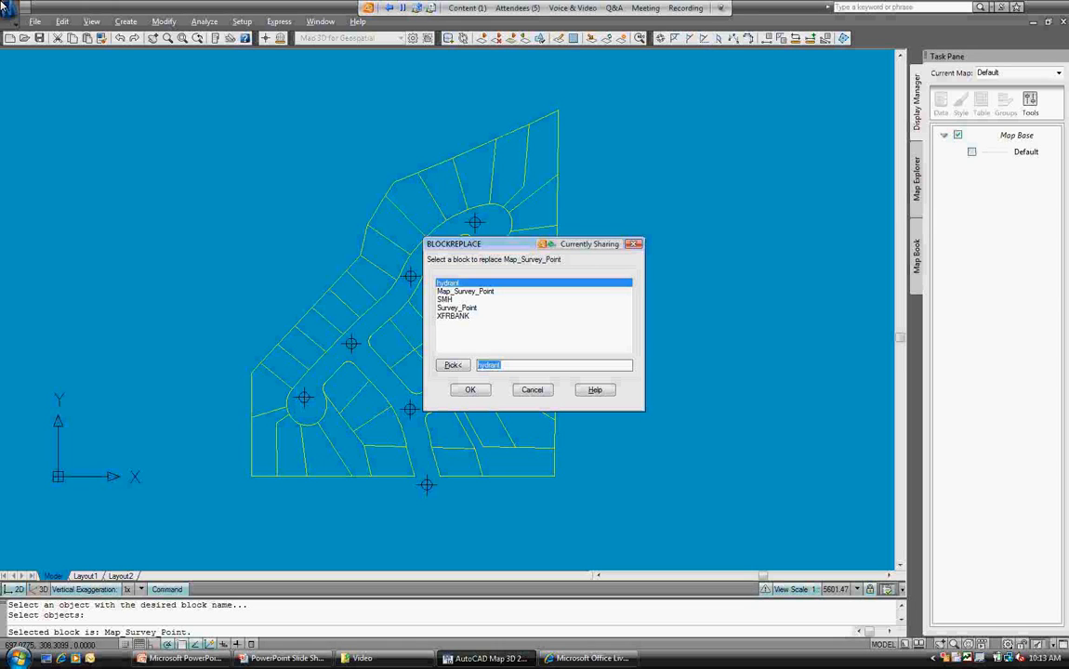
pyautogui.click(445, 299)
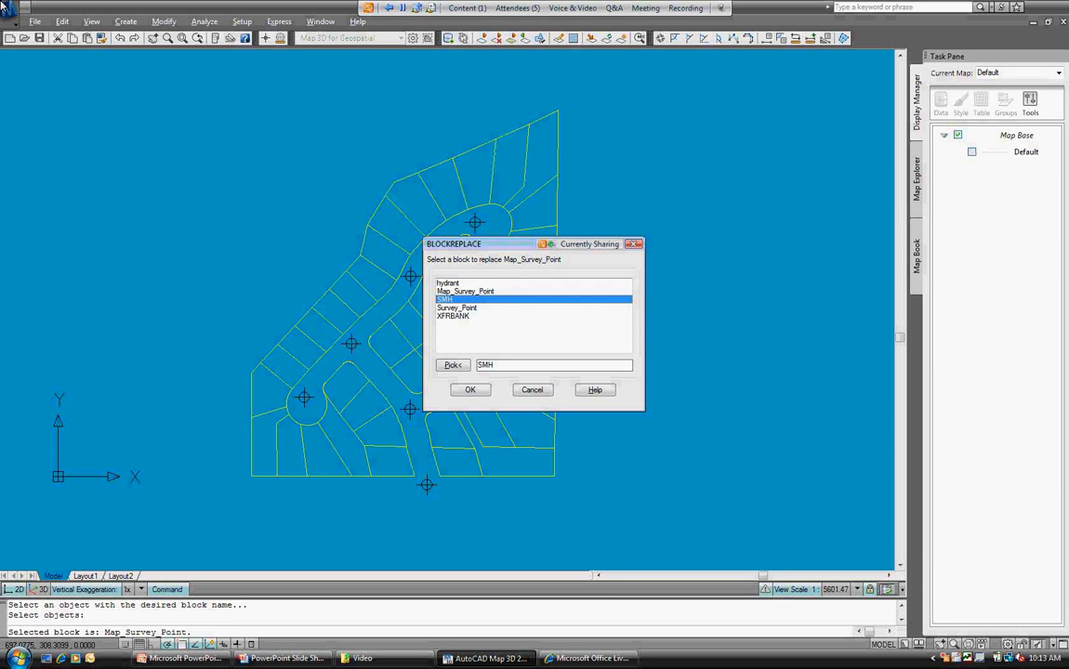
pyautogui.click(470, 389)
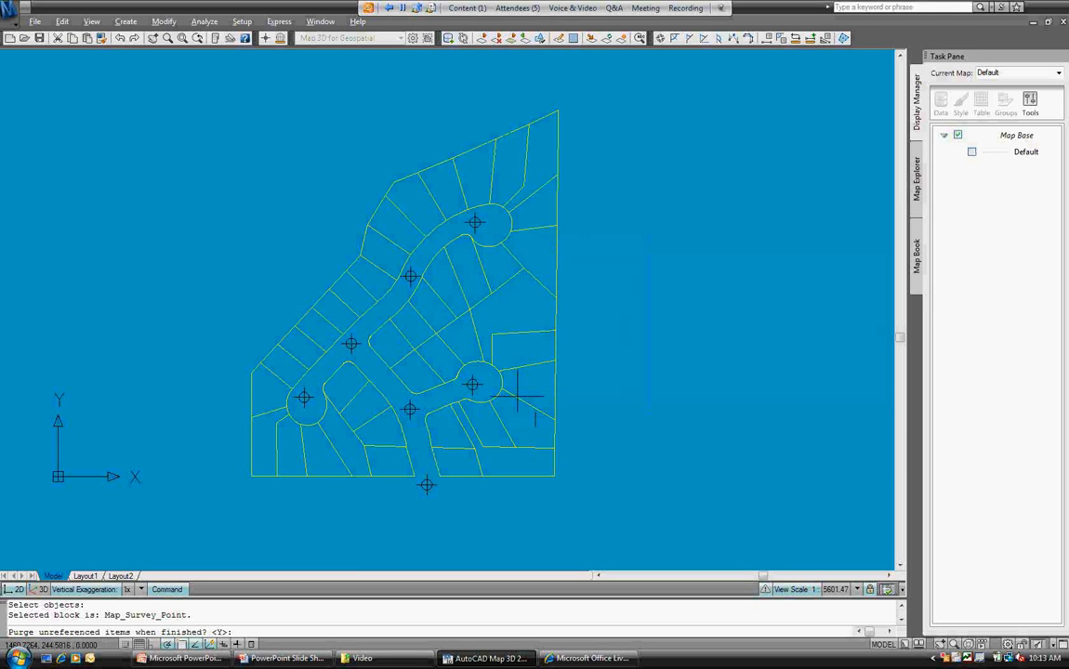
pyautogui.press('Return')
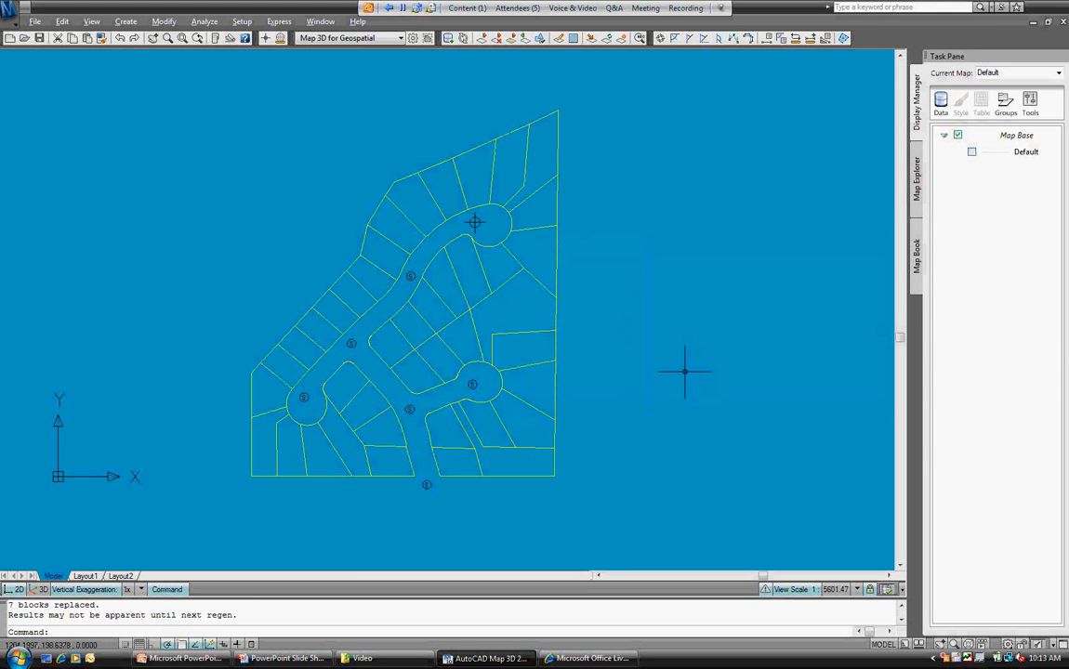
# Inspect the properties of the manhole block in the eastern cul-de-sac, and clear the selection
pyautogui.scroll(5, 467, 390)
pyautogui.moveTo(515, 399)
pyautogui.mouseDown(button='middle')
pyautogui.moveTo(539, 274)
pyautogui.moveTo(529, 303)
pyautogui.mouseUp(button='middle')
pyautogui.scroll(-2, 539, 274)
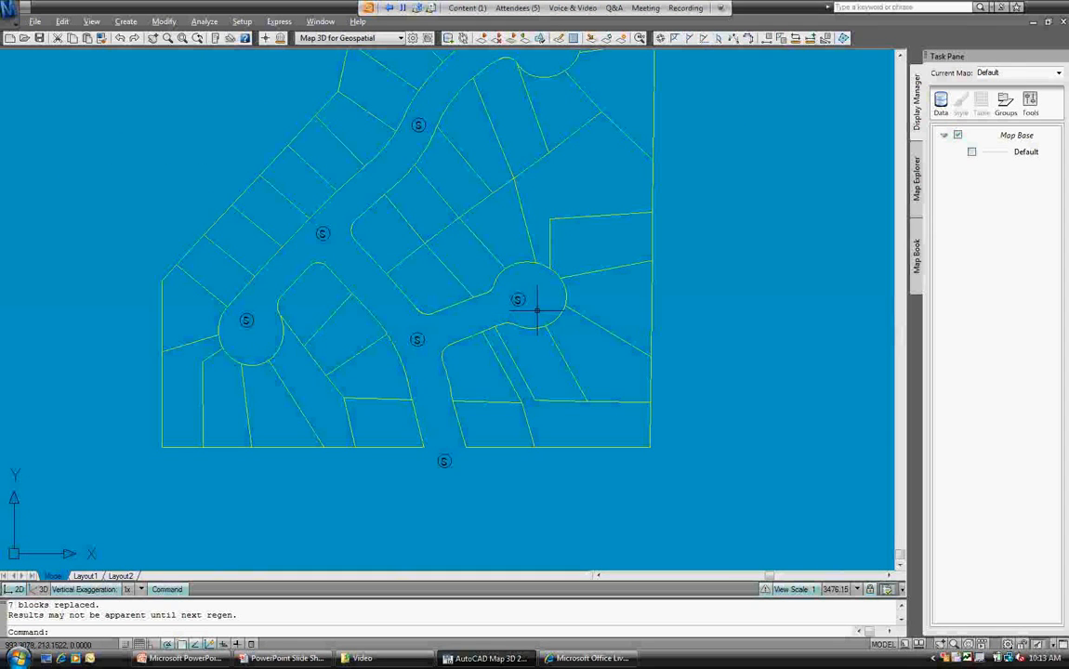
pyautogui.scroll(-4, 511, 311)
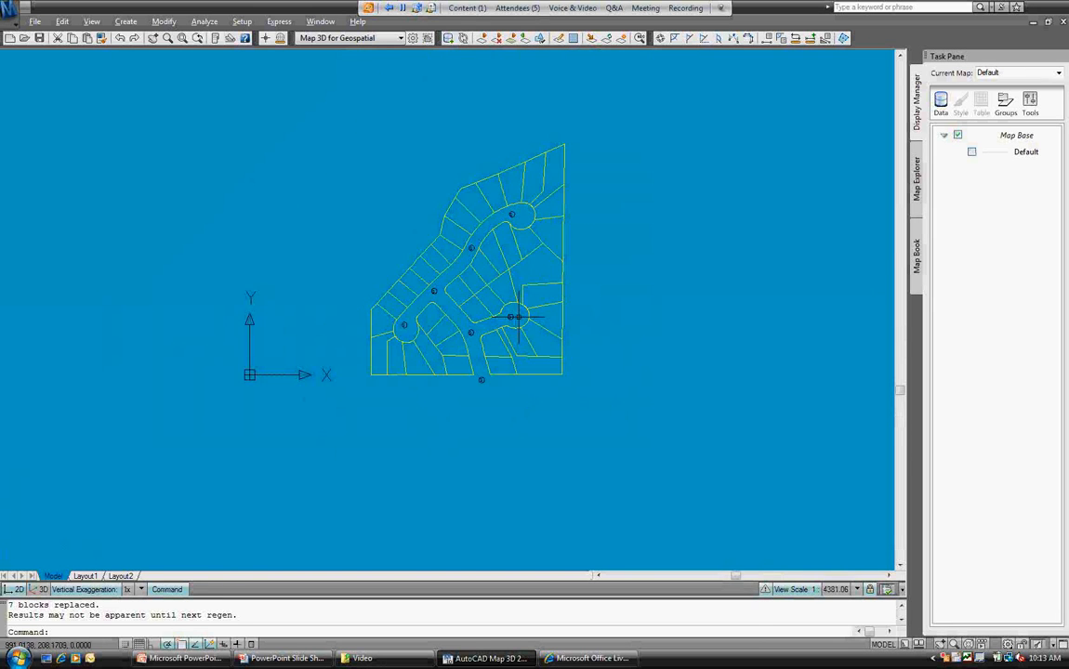
pyautogui.scroll(3, 516, 317)
pyautogui.rightClick(520, 298)
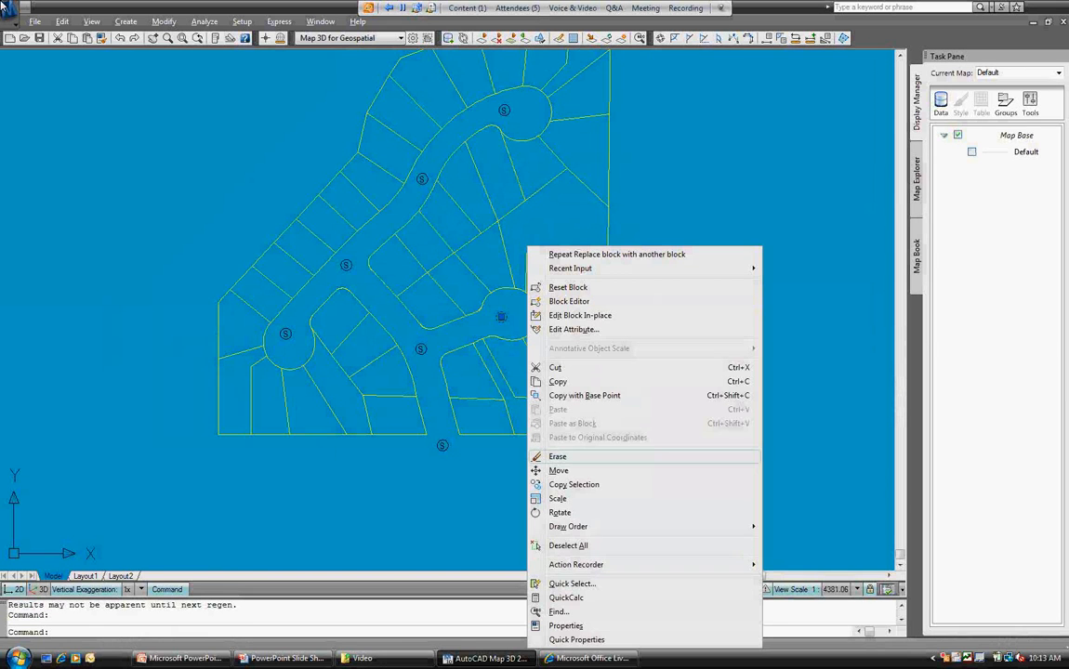
pyautogui.click(565, 626)
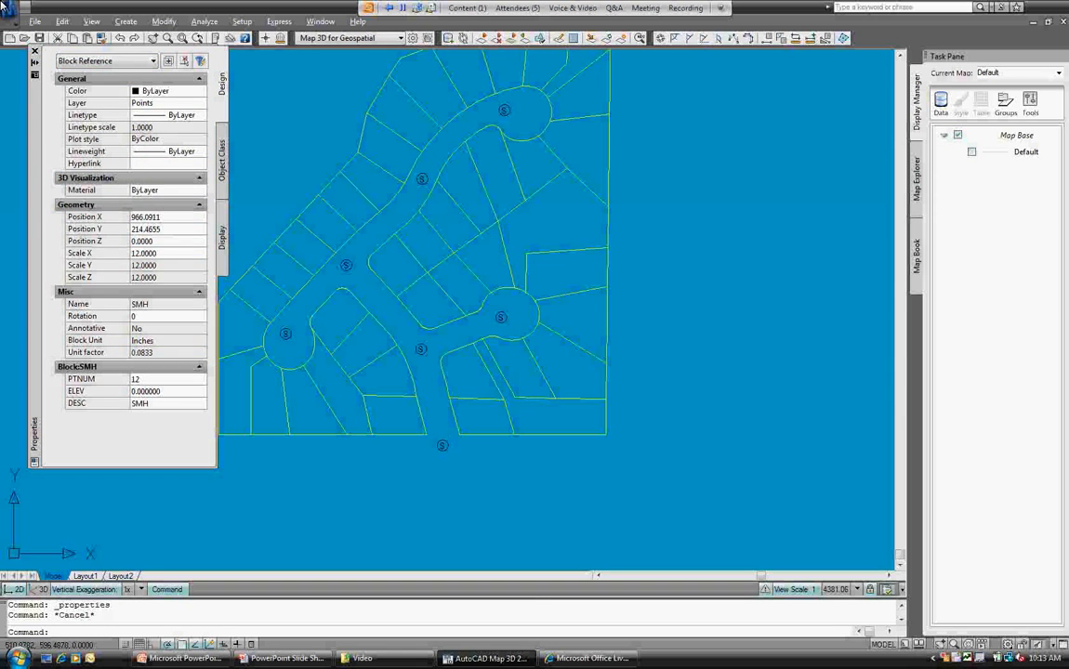
pyautogui.press('Escape')
pyautogui.press('Escape')
# Quick-select all block references in the entire drawing whose name equals SMH
pyautogui.click(200, 60)
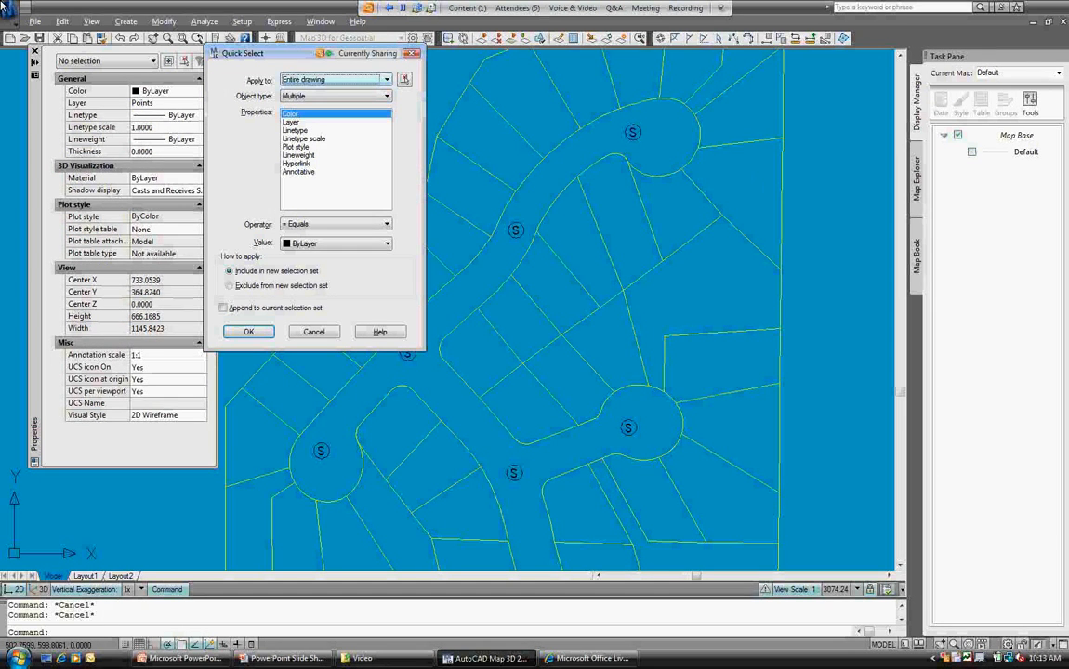
pyautogui.click(336, 95)
pyautogui.click(311, 117)
pyautogui.moveTo(385, 139); pyautogui.dragTo(385, 174)
pyautogui.click(292, 172)
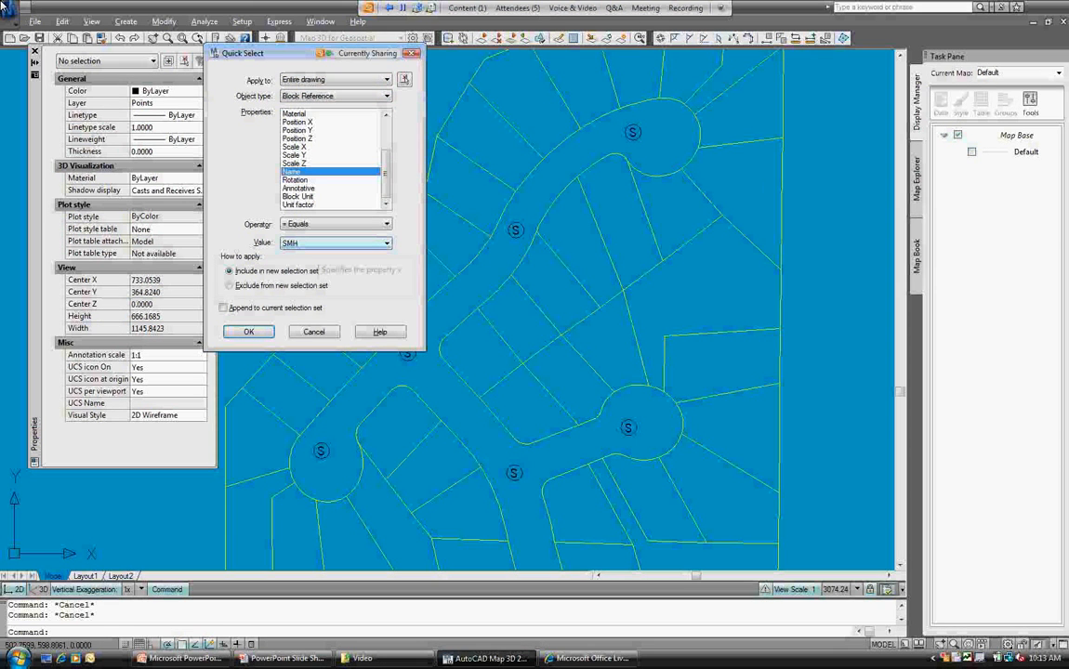
pyautogui.click(248, 332)
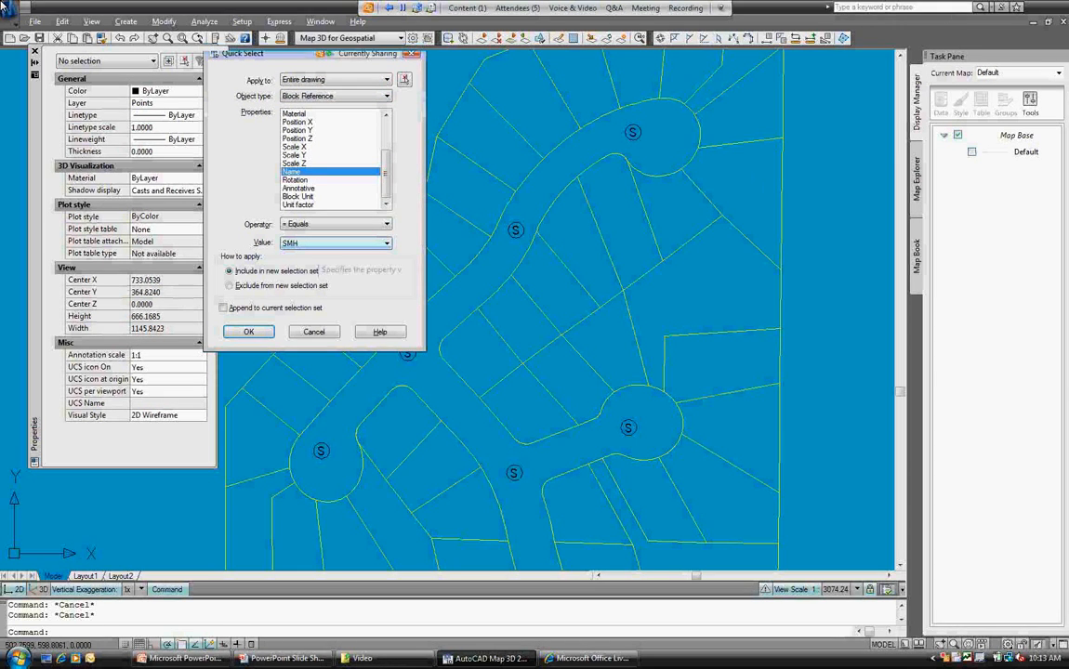
# Move the selected SMH blocks to the Sewer layer, clear the selection and close the object properties
pyautogui.click(168, 103)
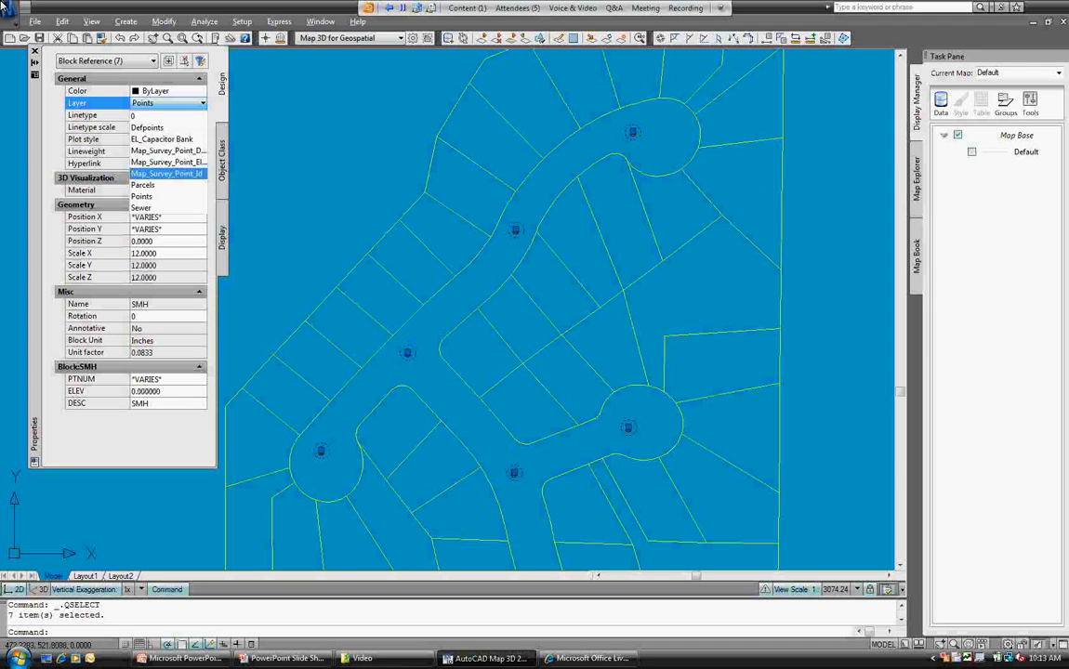
pyautogui.click(148, 207)
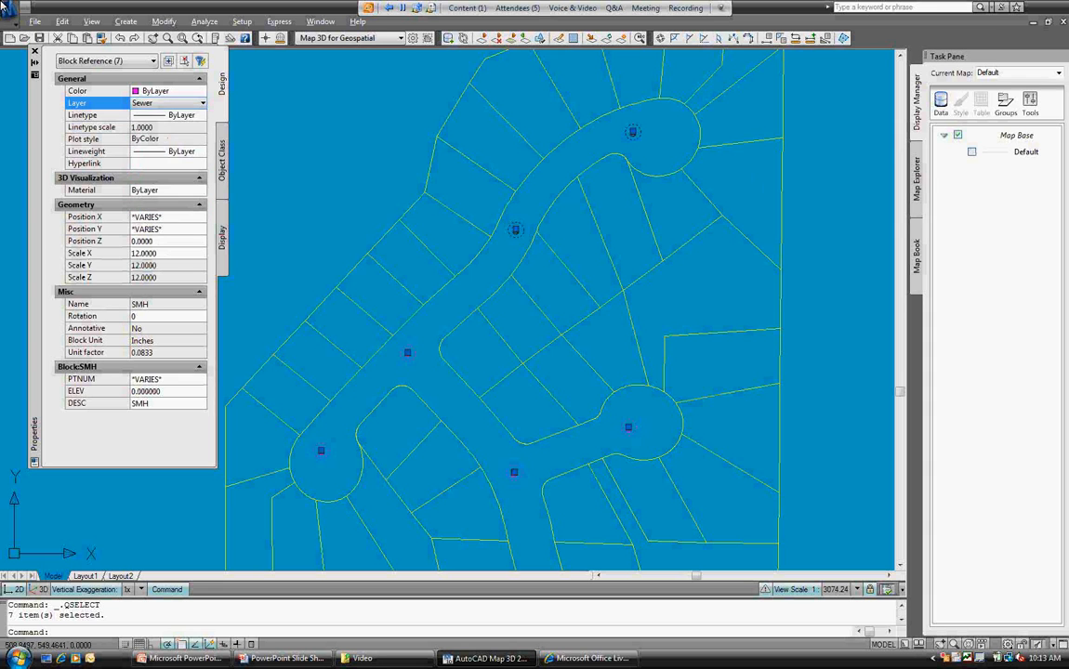
pyautogui.press('Escape')
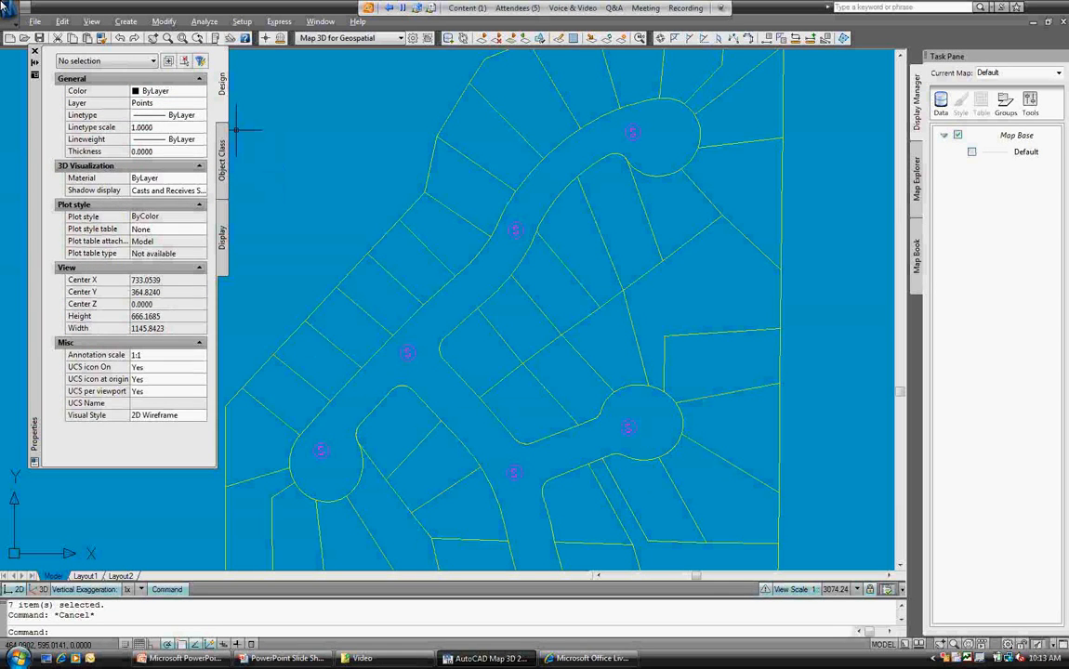
pyautogui.hotkey('ctrl', '1')
pyautogui.scroll(-3, 276, 130)
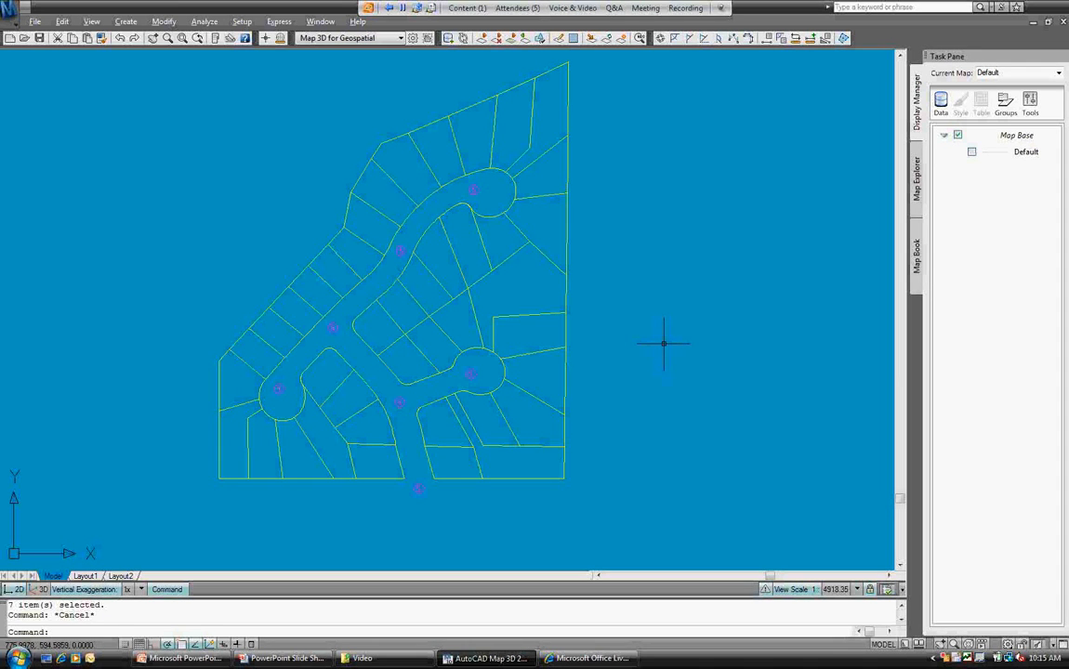
# Create a new drawing from the map2d.dwt template
pyautogui.click(10, 37)
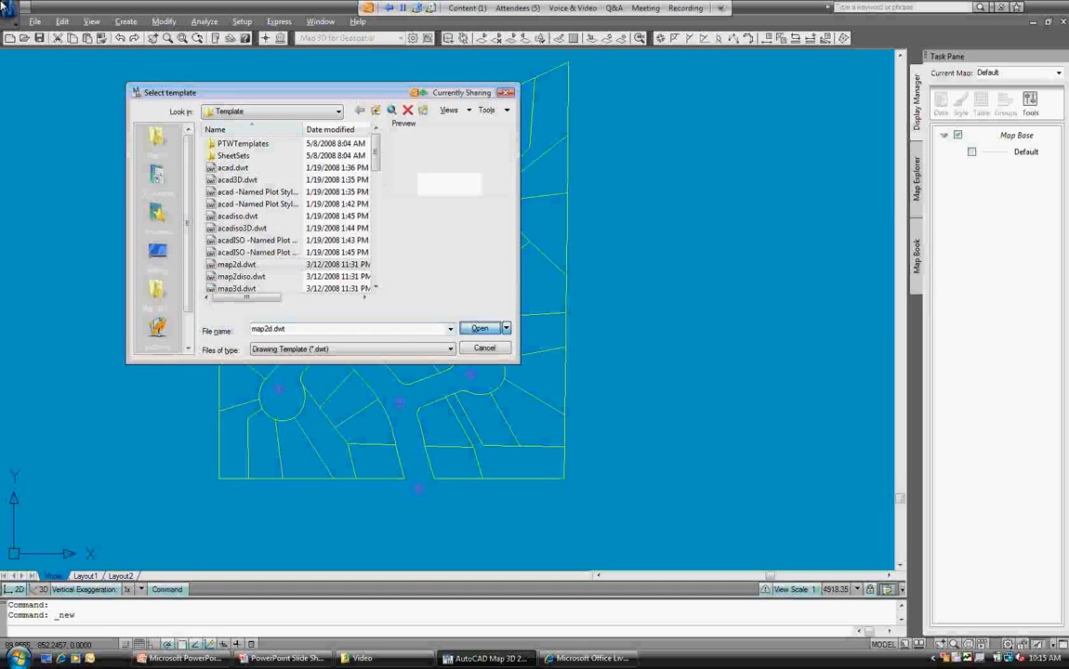
pyautogui.press('Return')
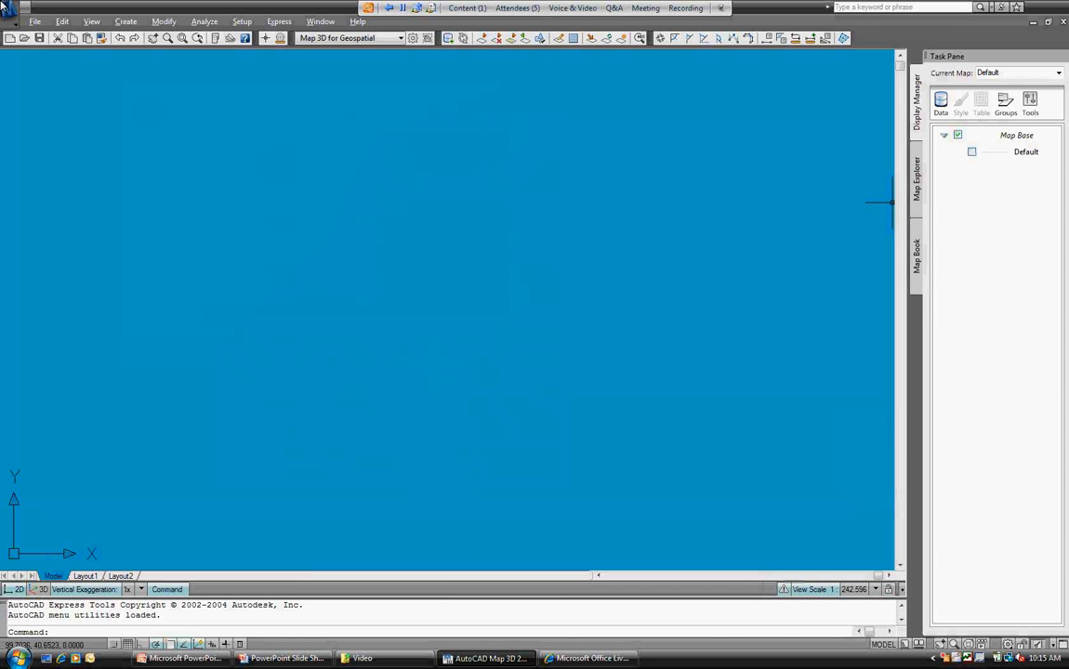
# Start a new SHP data connection and open the file selection for its source
pyautogui.click(940, 102)
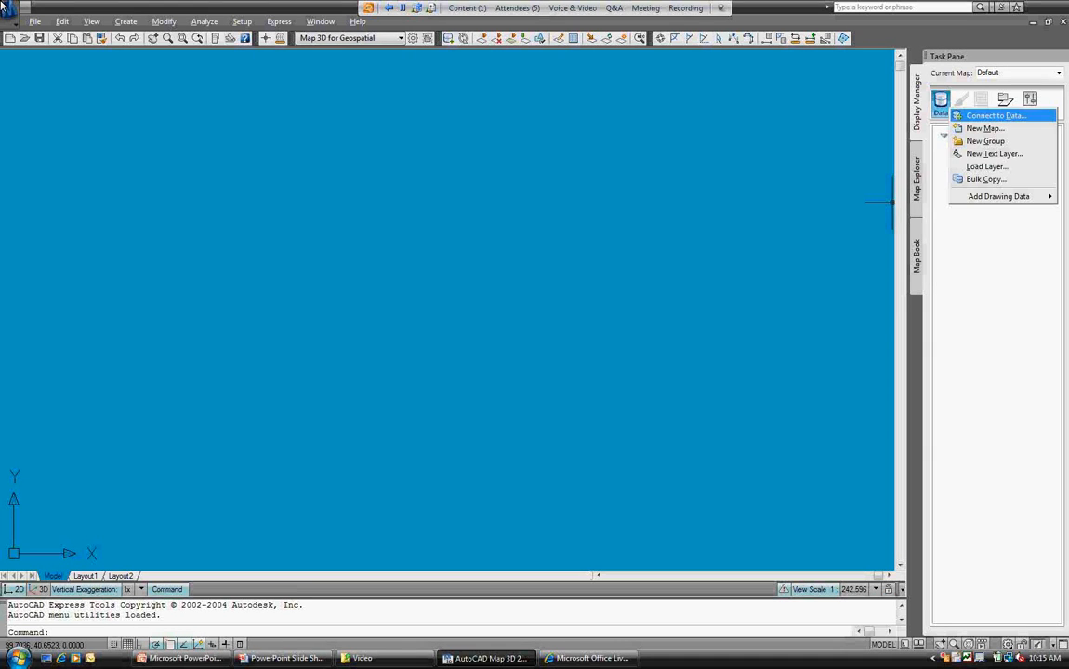
pyautogui.click(995, 115)
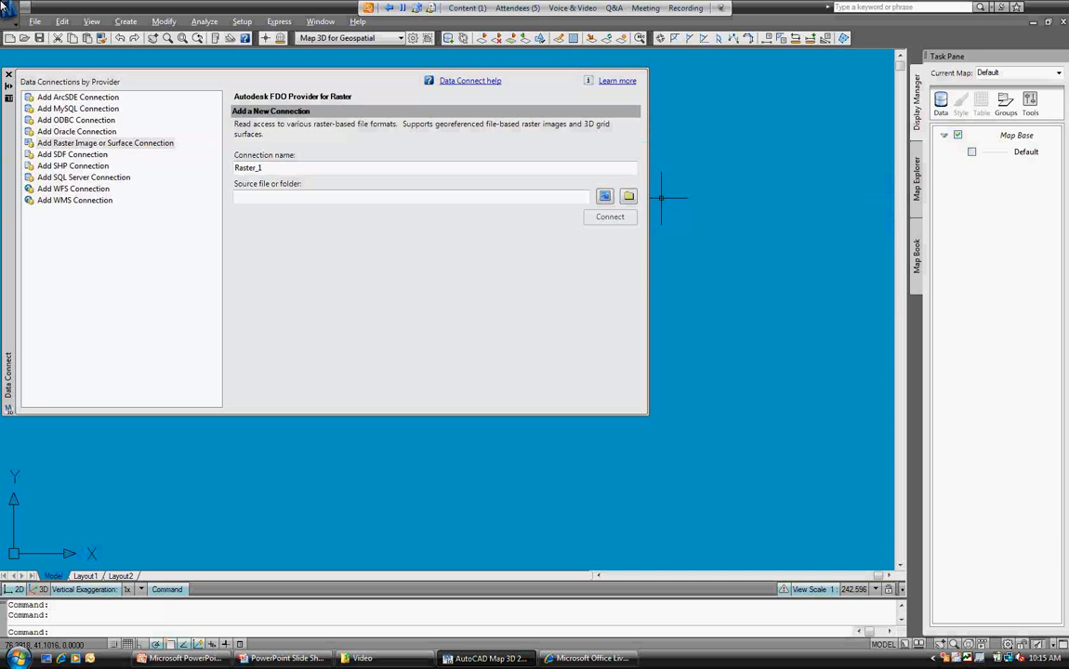
pyautogui.click(72, 166)
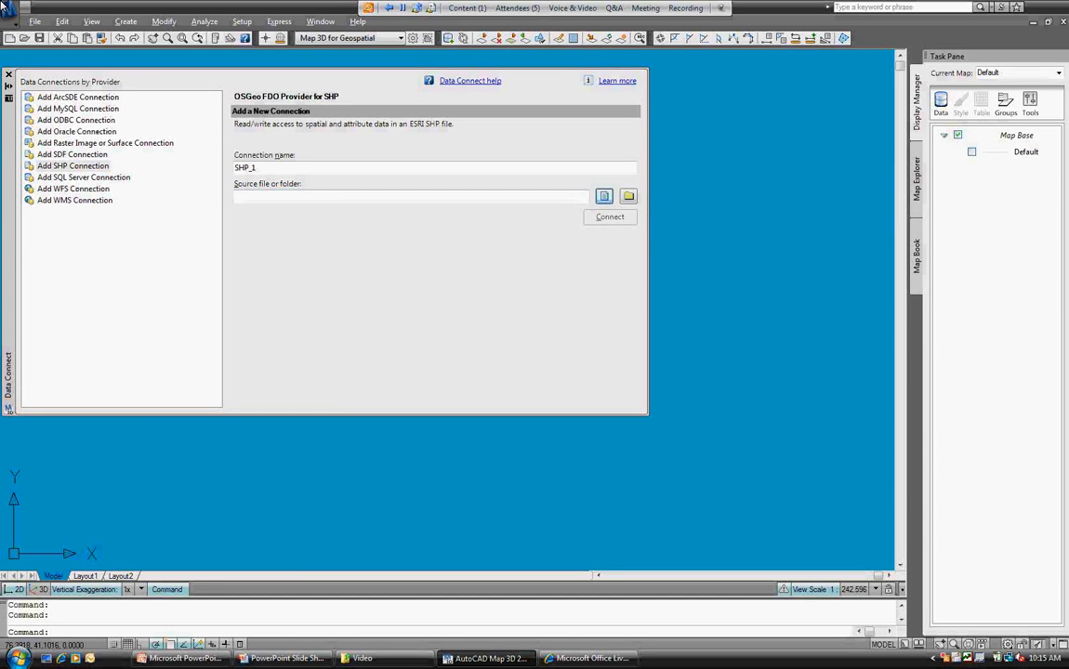
pyautogui.click(603, 195)
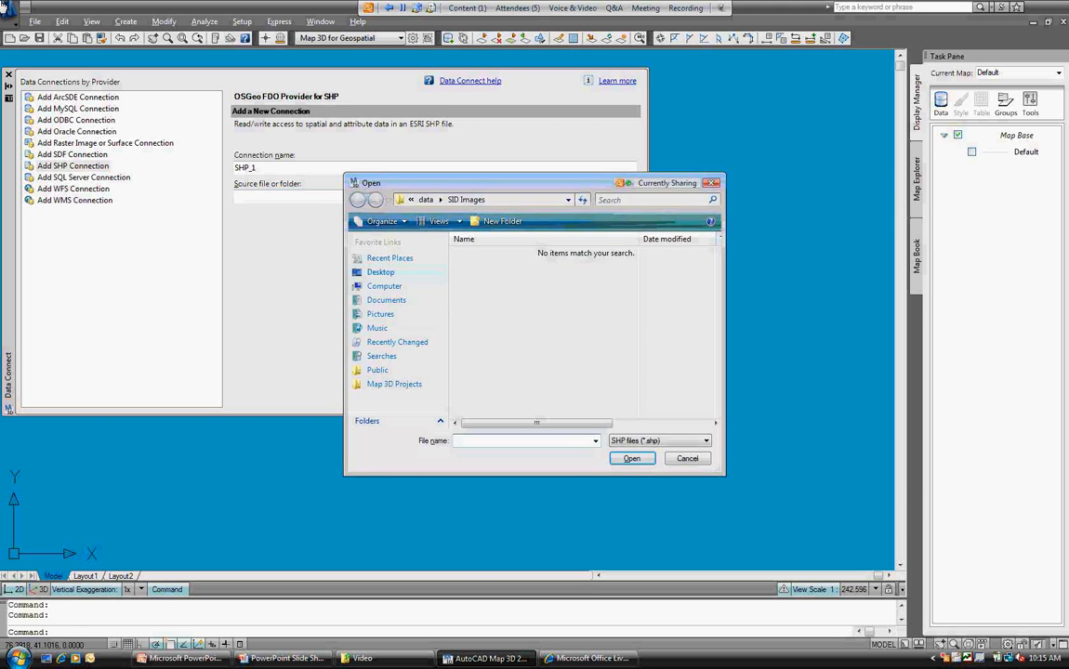
# Browse to the Map 3D Projects folder in Documents for the shapefile
pyautogui.click(385, 300)
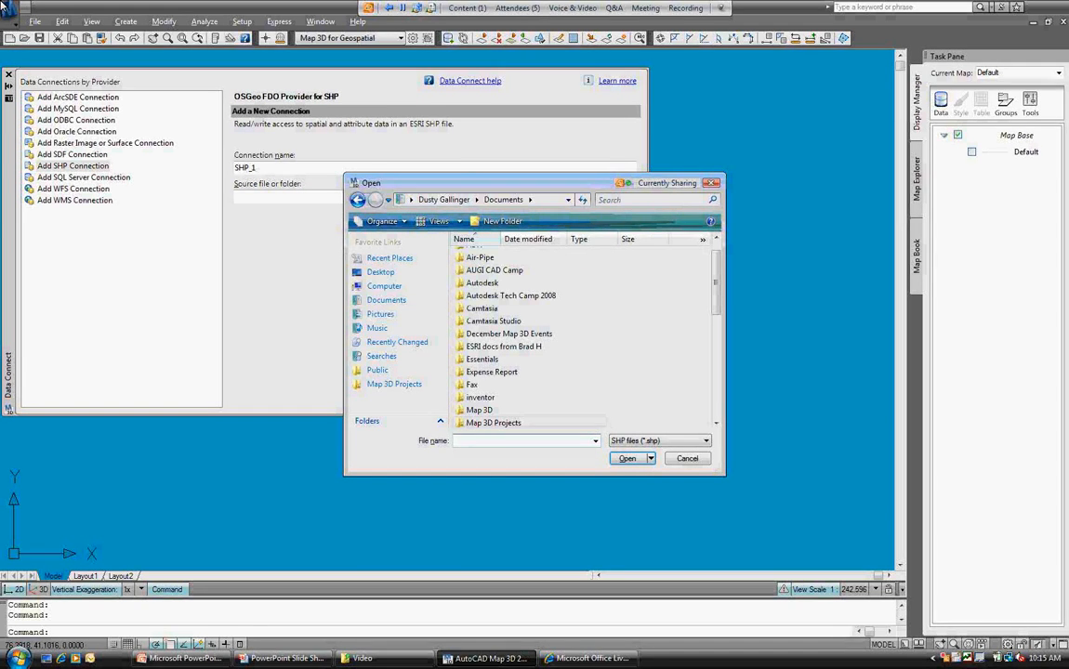
pyautogui.doubleClick(493, 423)
pyautogui.moveTo(716, 285); pyautogui.dragTo(715, 303)
pyautogui.scroll(-3, 539, 330)
pyautogui.doubleClick(488, 386)
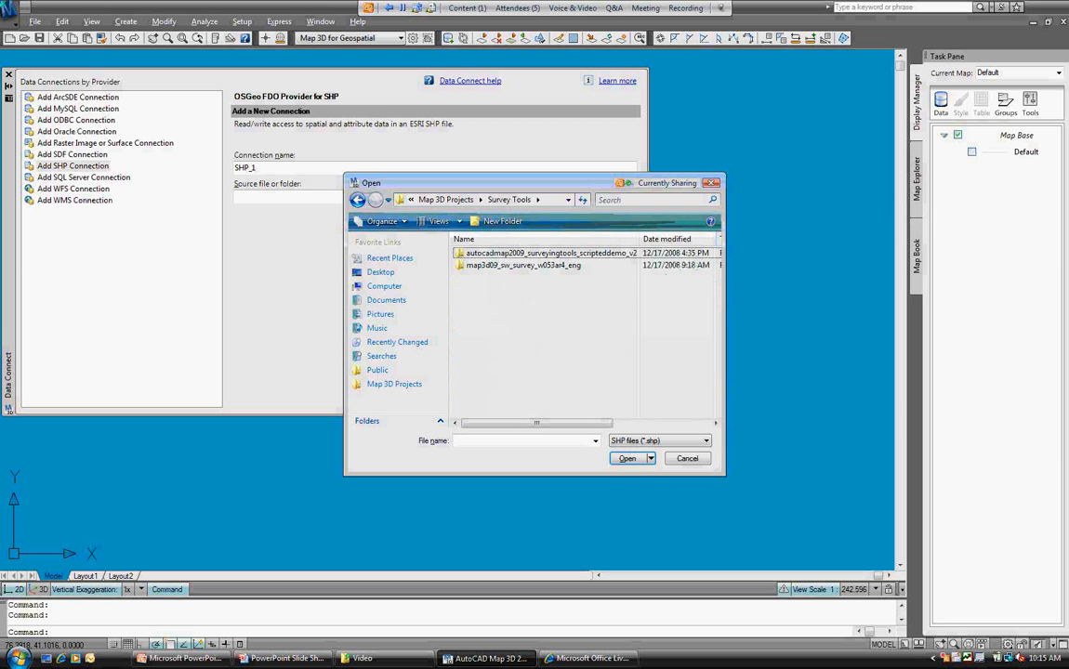
pyautogui.click(445, 200)
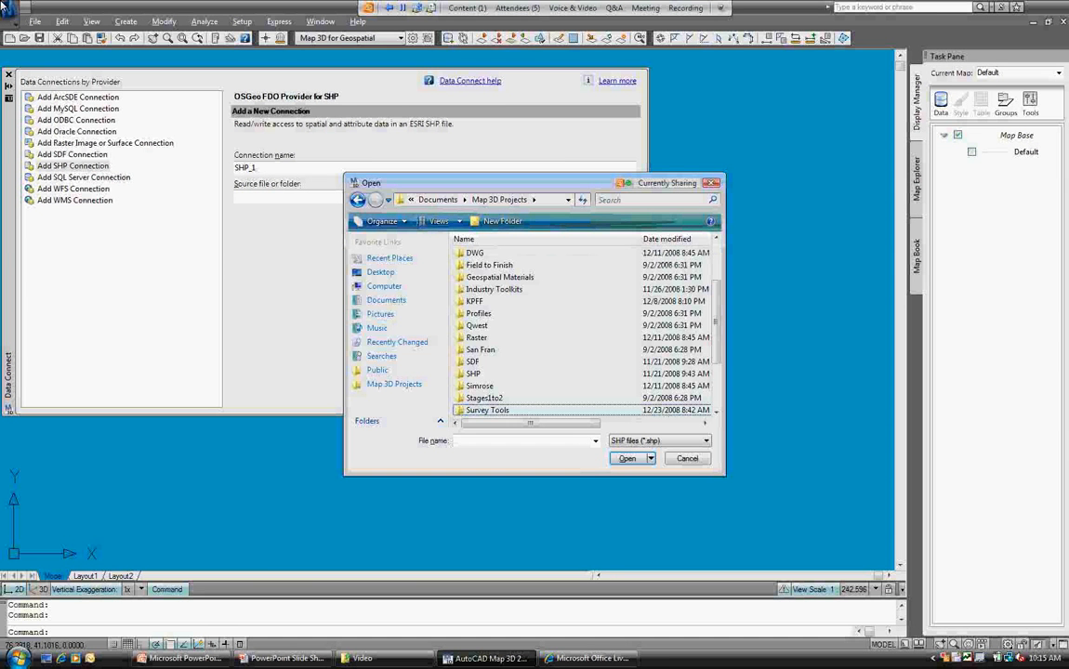
# Open the data folder inside the Surveying tools folder
pyautogui.moveTo(715, 322); pyautogui.dragTo(716, 344)
pyautogui.click(492, 362)
pyautogui.click(492, 362)
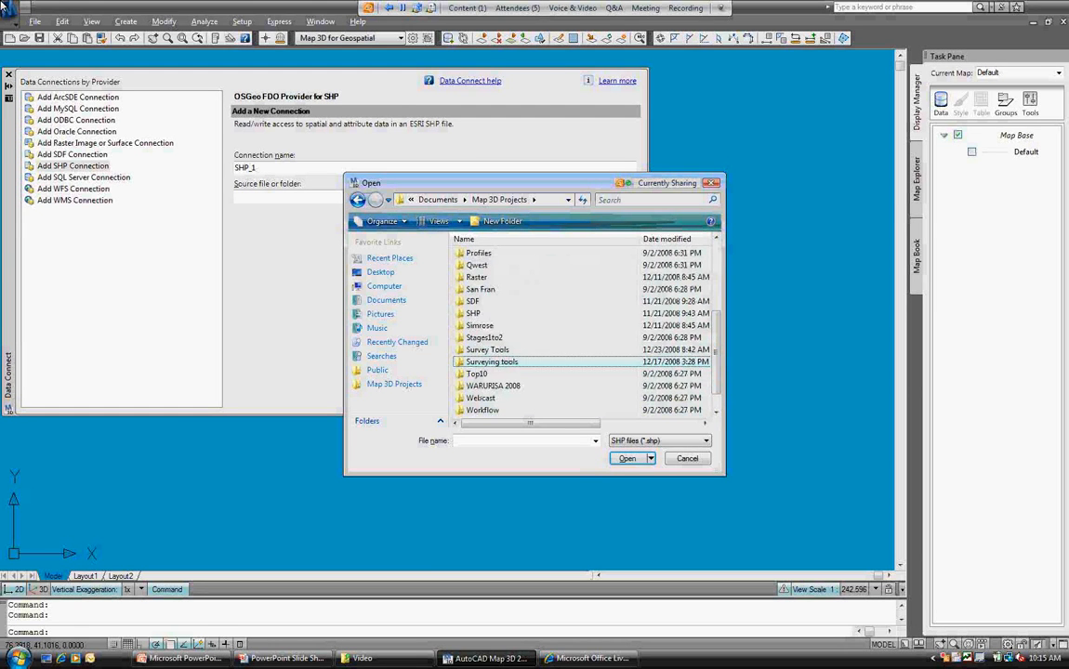
pyautogui.doubleClick(491, 362)
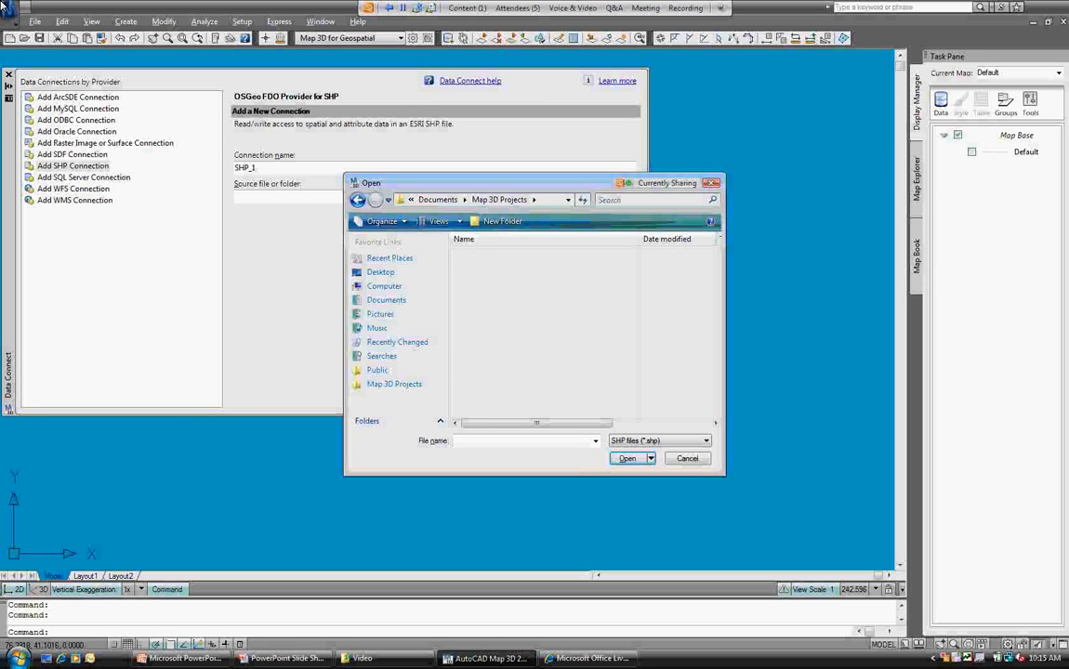
pyautogui.doubleClick(484, 253)
# Connect to P-5contours.shp and add its P-5contours source to the map
pyautogui.click(493, 266)
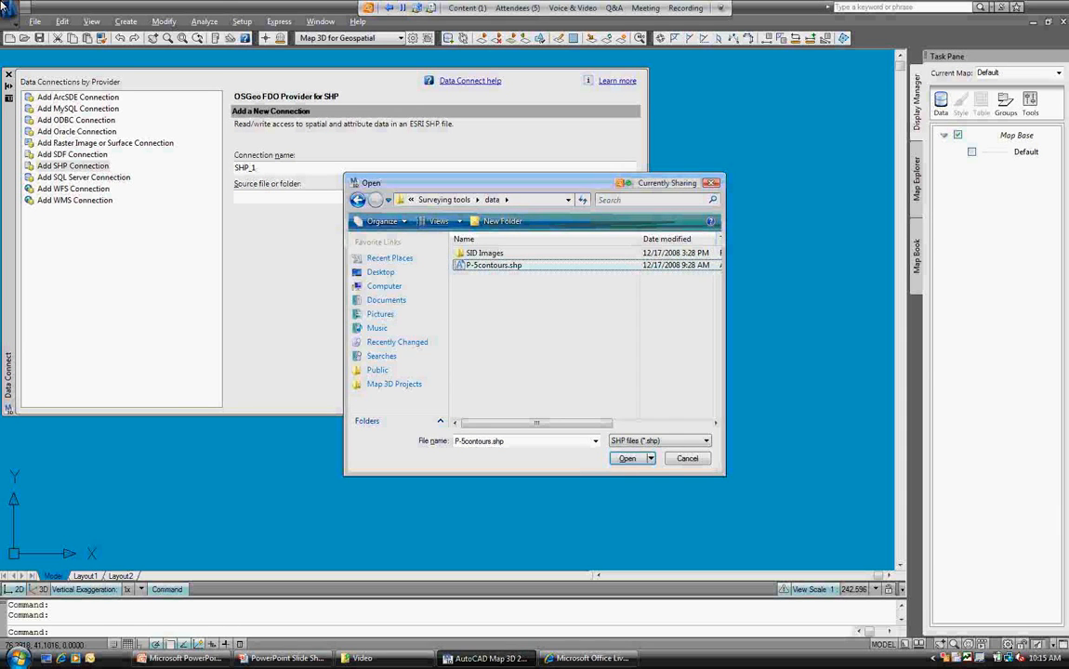
pyautogui.click(628, 458)
pyautogui.click(612, 215)
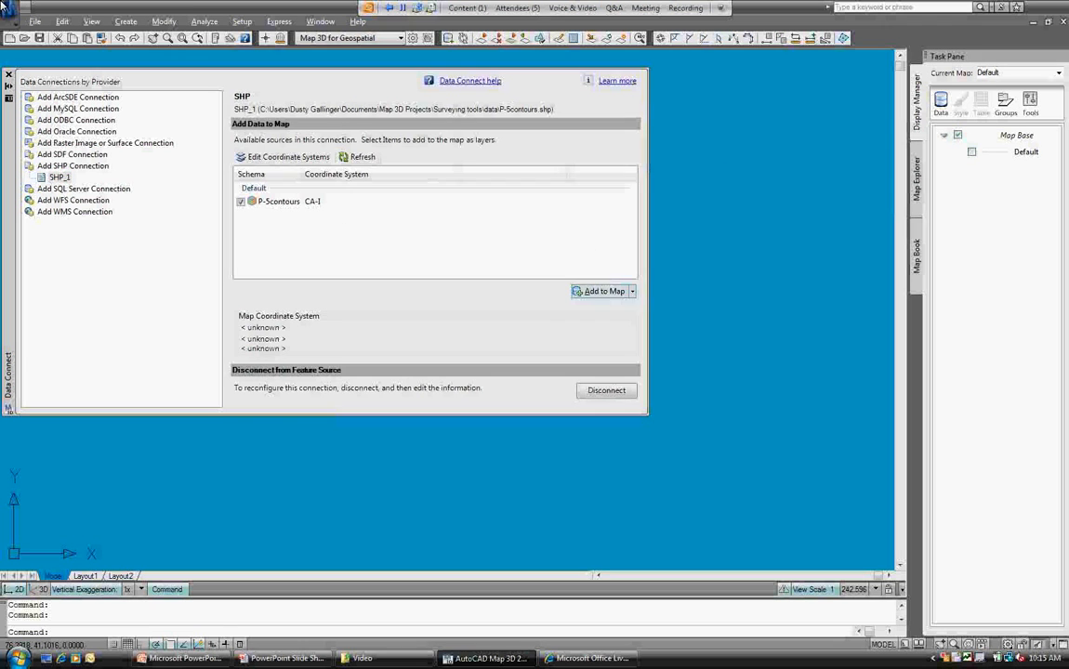
pyautogui.click(602, 291)
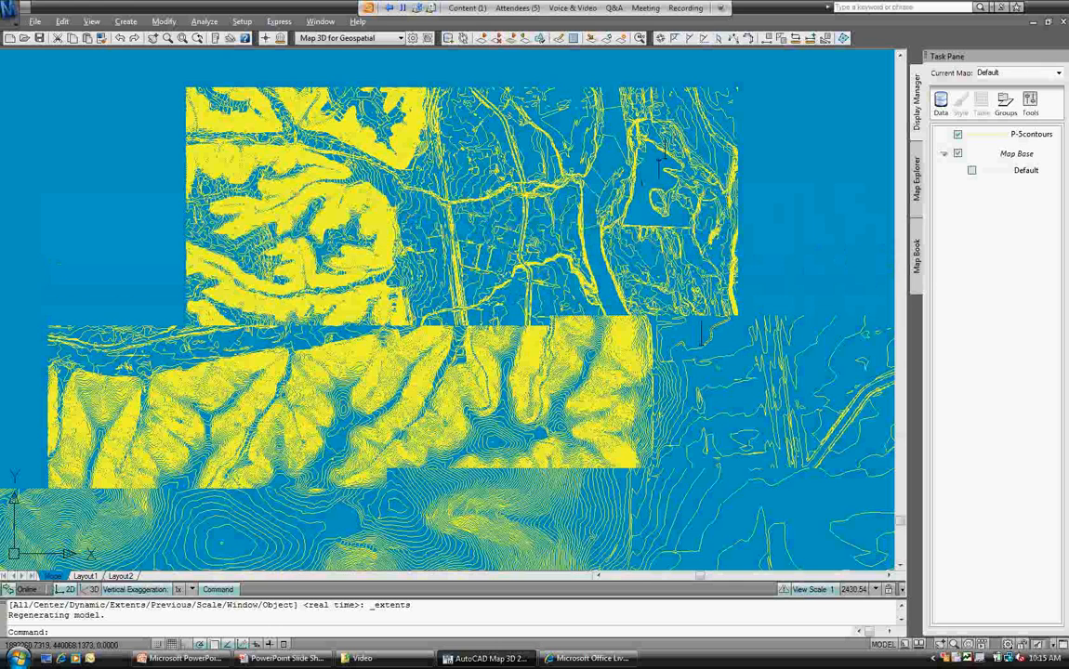
# Connect to the SID Images folder as raster data and add all four SID files to the map, combined into one layer named SID_Image
pyautogui.click(941, 102)
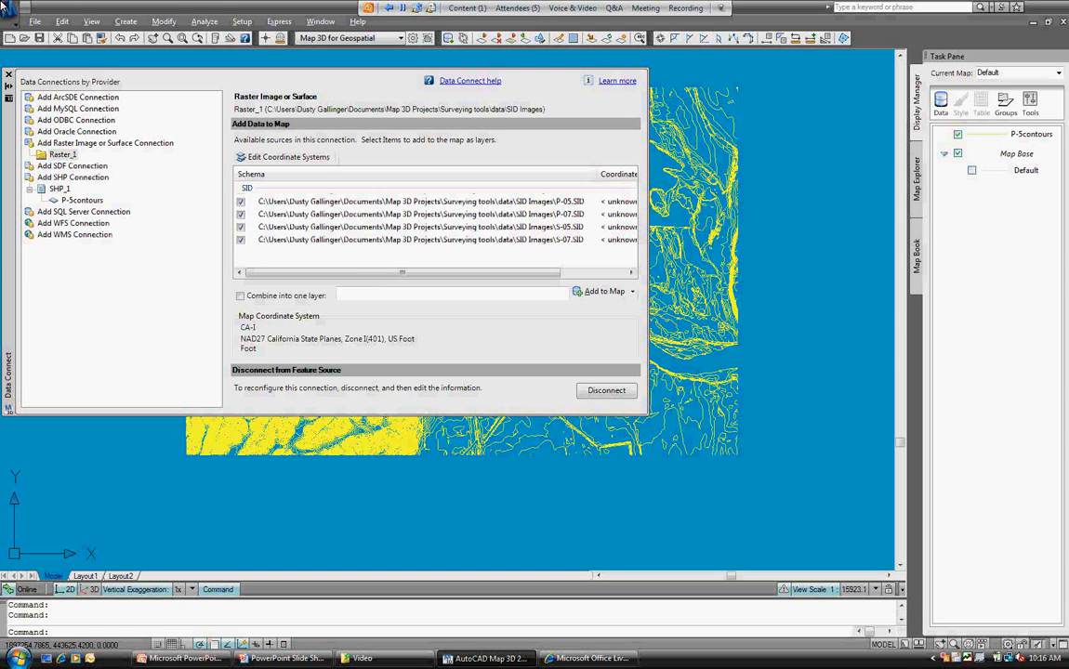
pyautogui.click(241, 296)
pyautogui.write('SID_')
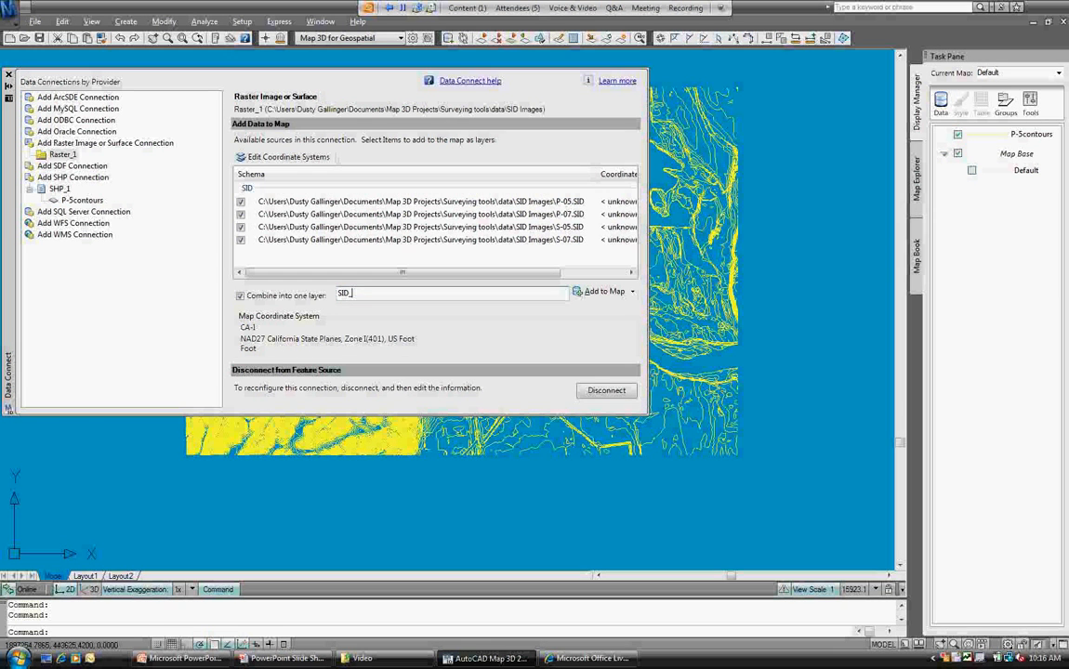
pyautogui.write('Image')
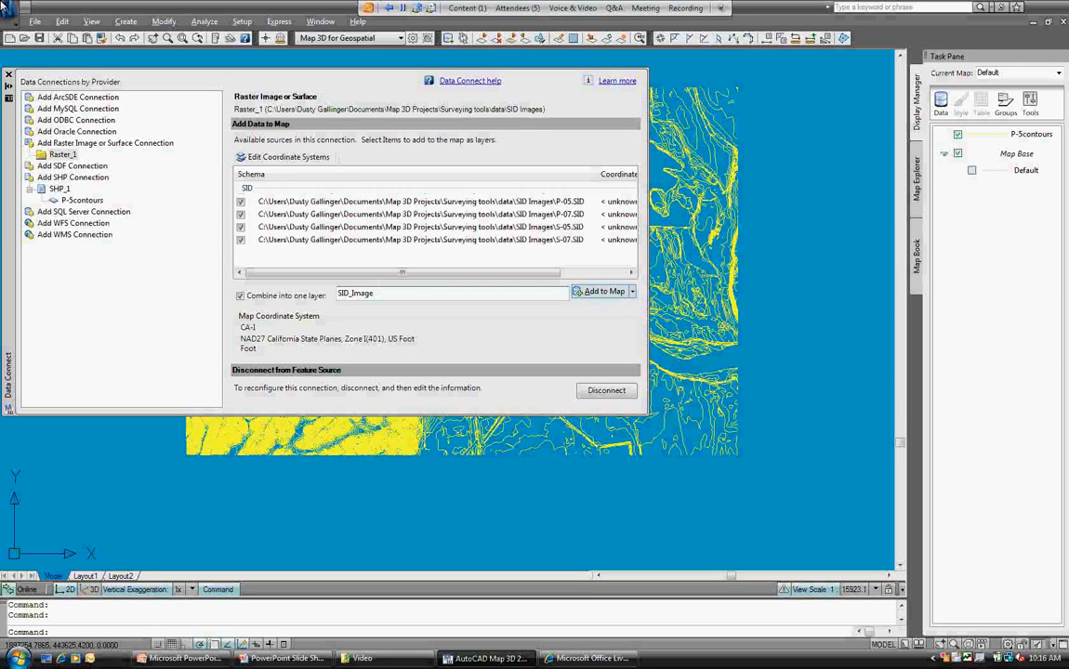
pyautogui.click(600, 291)
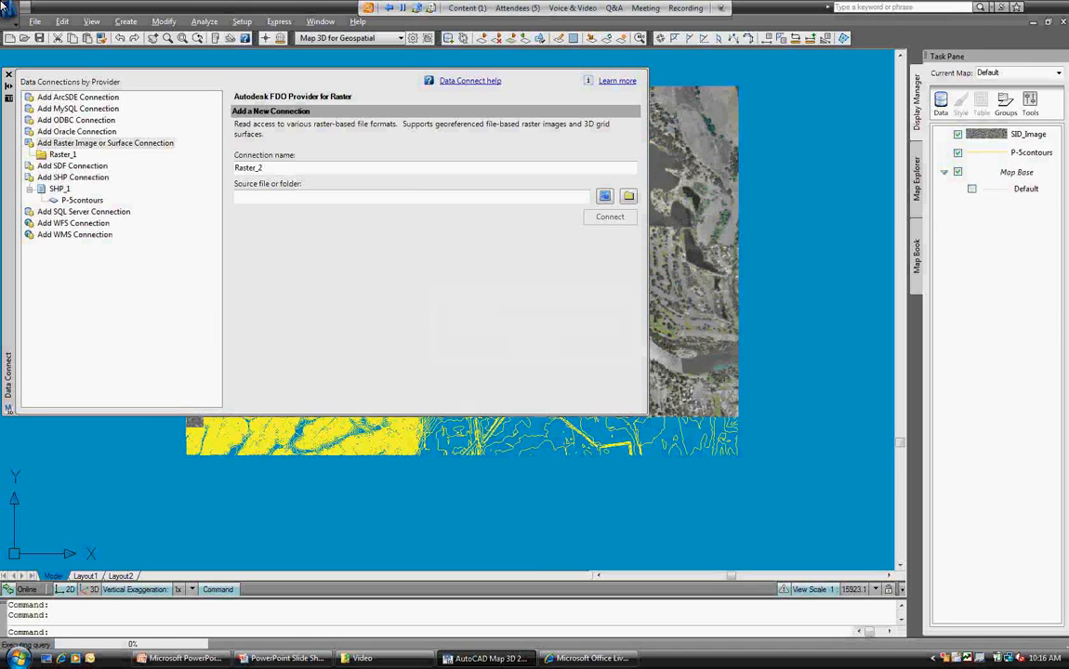
# Close the data connections, list the layers by draw order and place P-5contours above SID_Image
pyautogui.click(9, 74)
pyautogui.click(1005, 103)
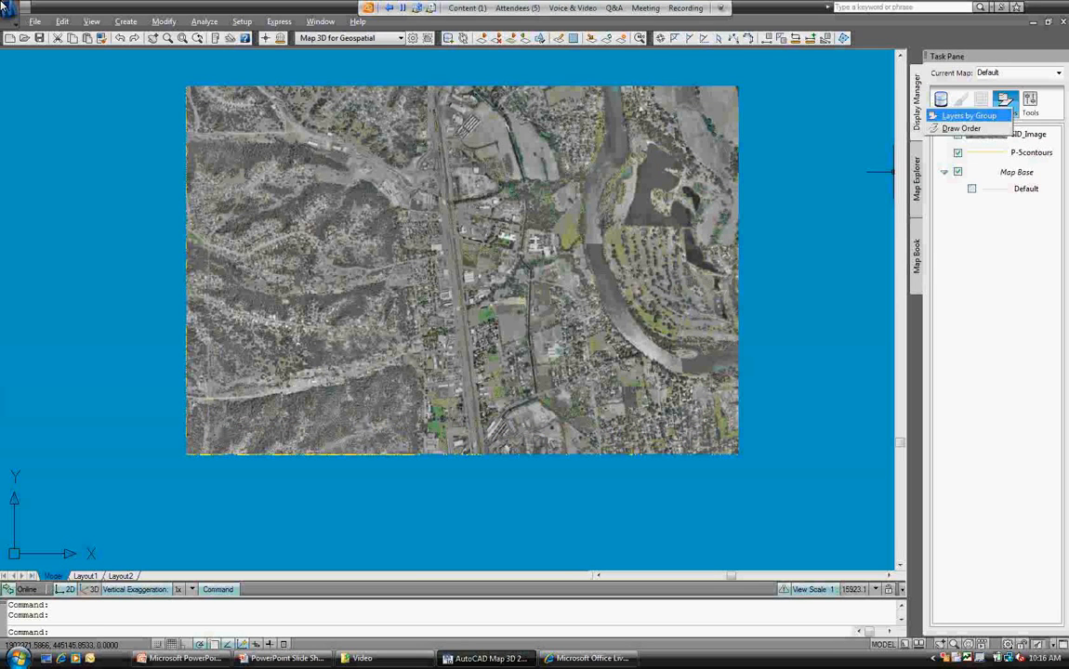
pyautogui.click(961, 128)
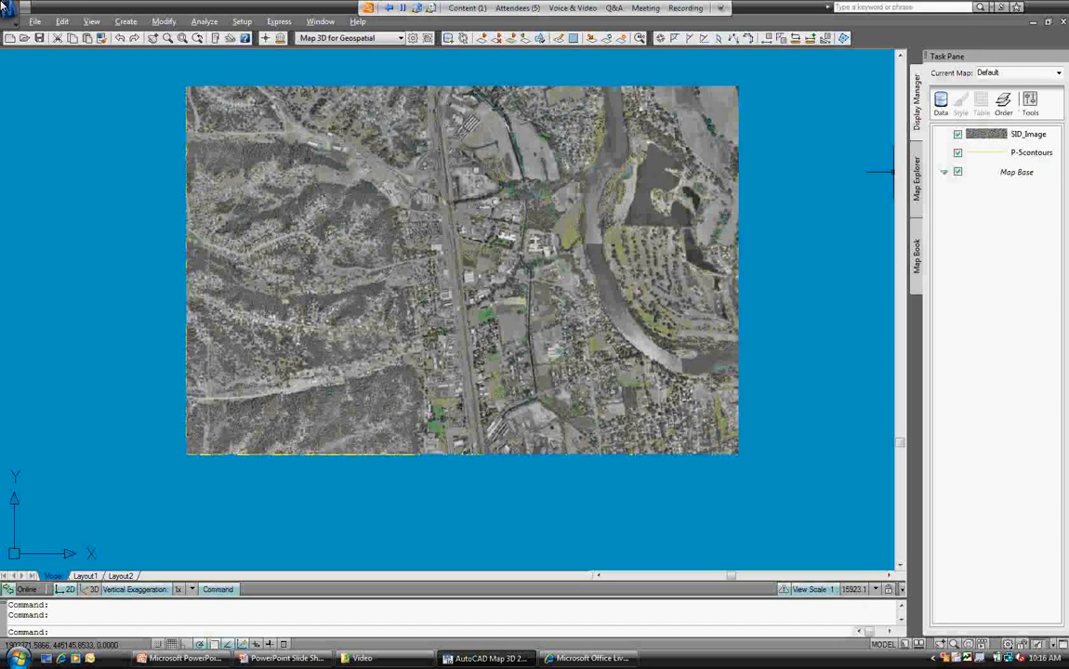
pyautogui.press('Escape')
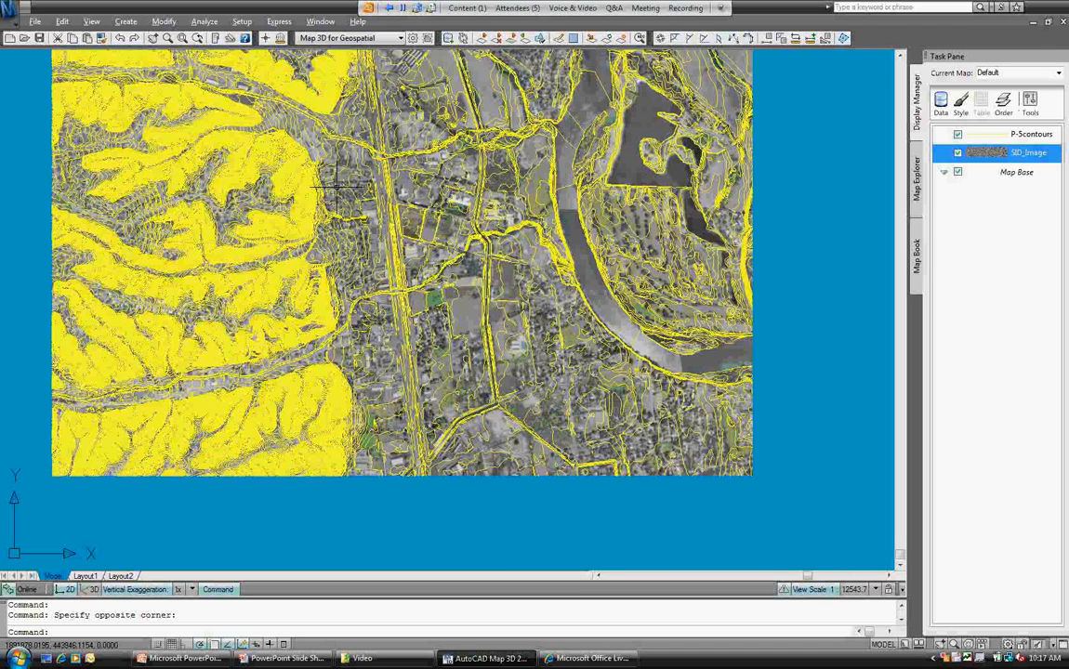
# Hide the SID_Image layer and add the P-5contours layer of connection SHP_1 as the source for a new surface
pyautogui.click(957, 152)
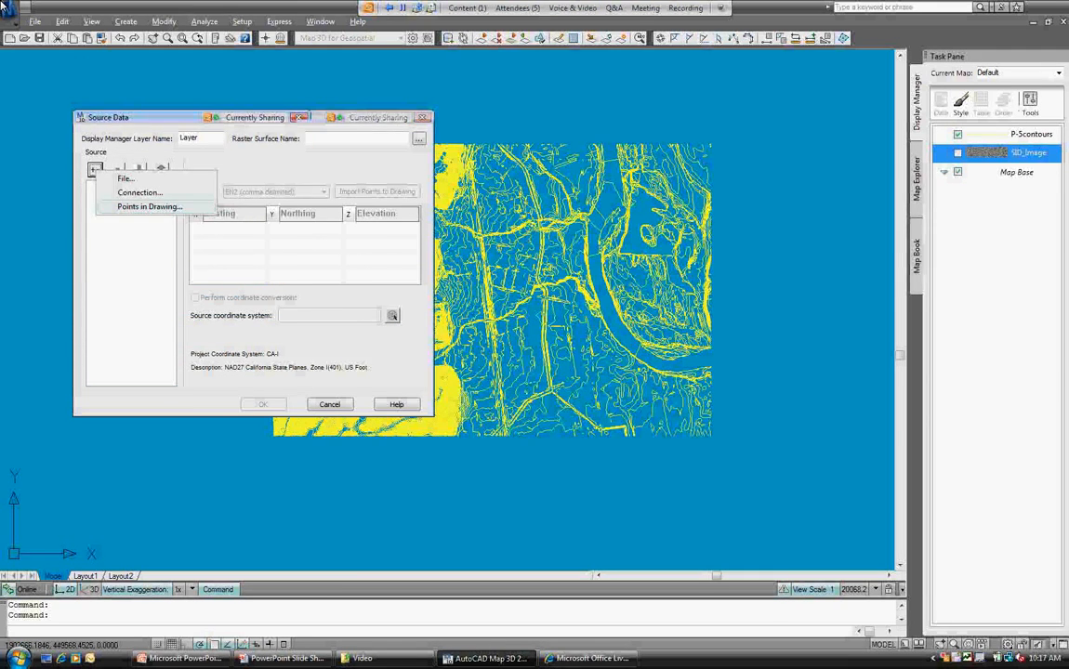
pyautogui.click(148, 207)
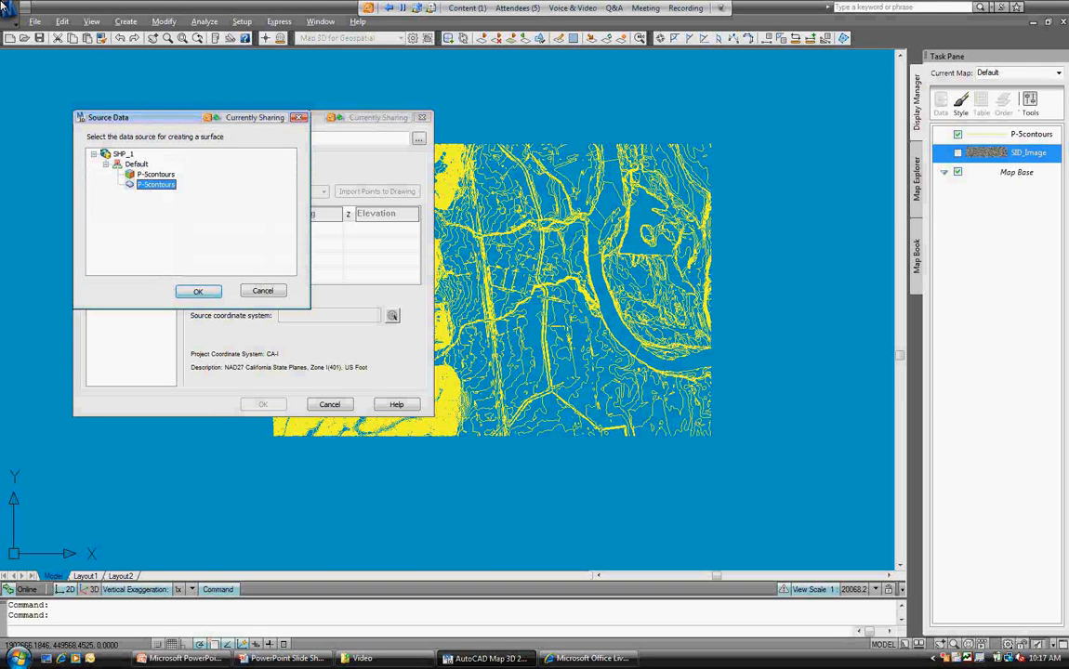
pyautogui.click(198, 292)
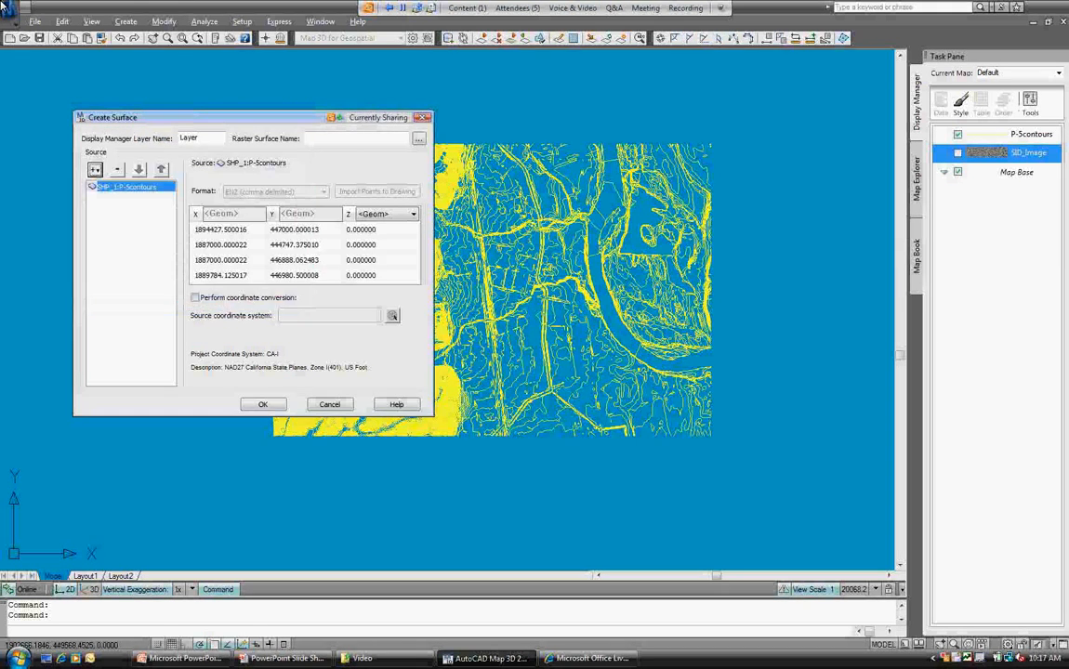
# Set the surface source's Z value to the ELEVATION field
pyautogui.click(413, 215)
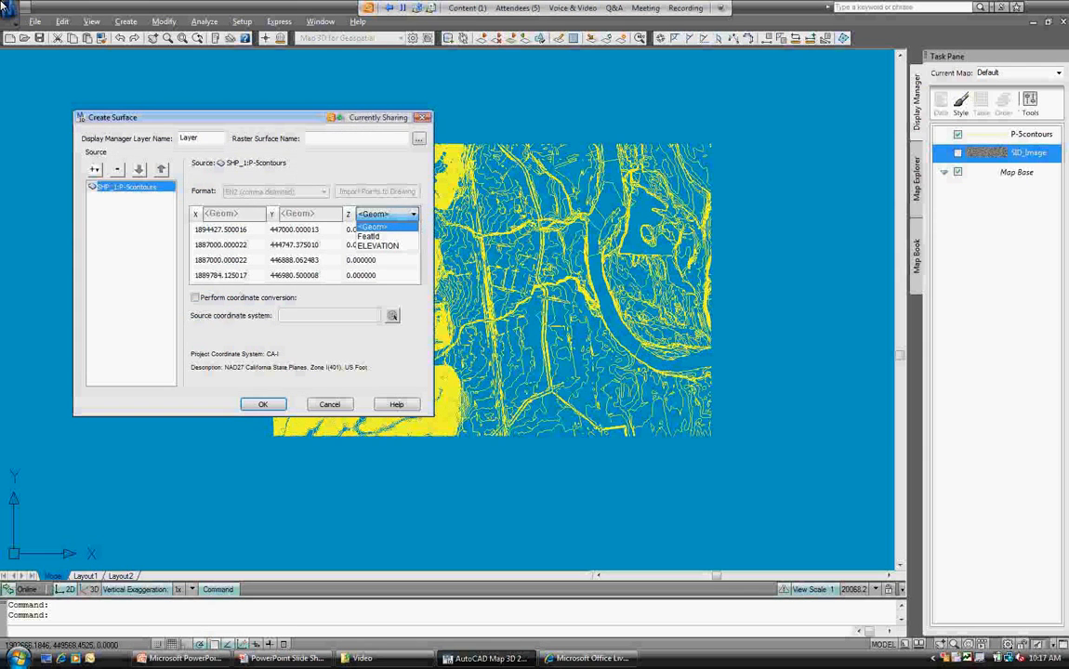
pyautogui.press('Down')
pyautogui.press('Down')
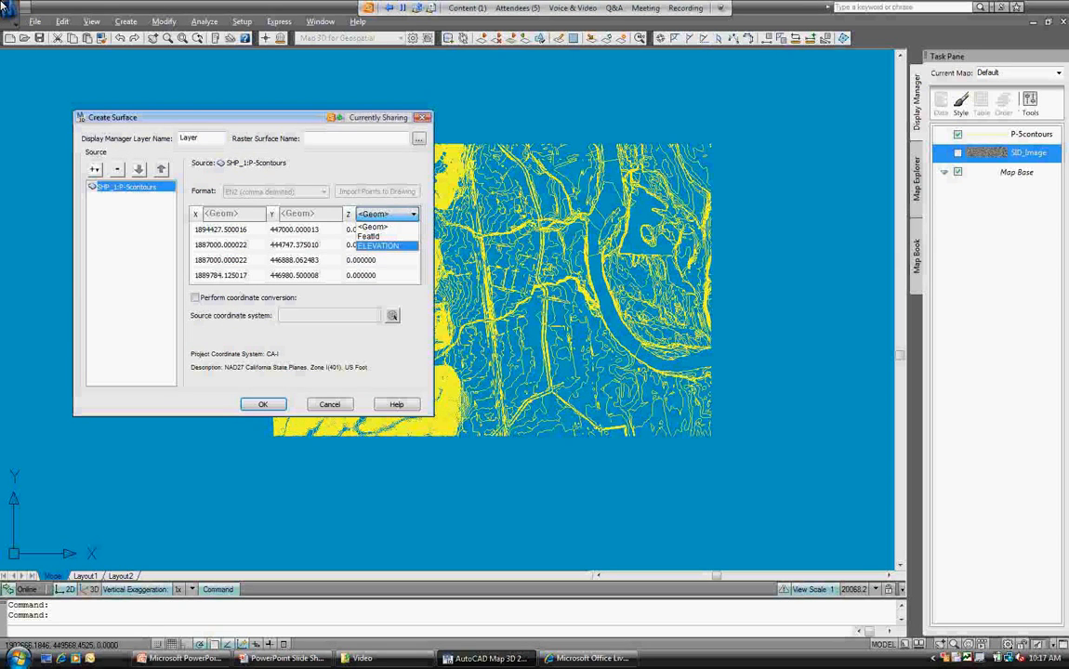
pyautogui.press('Return')
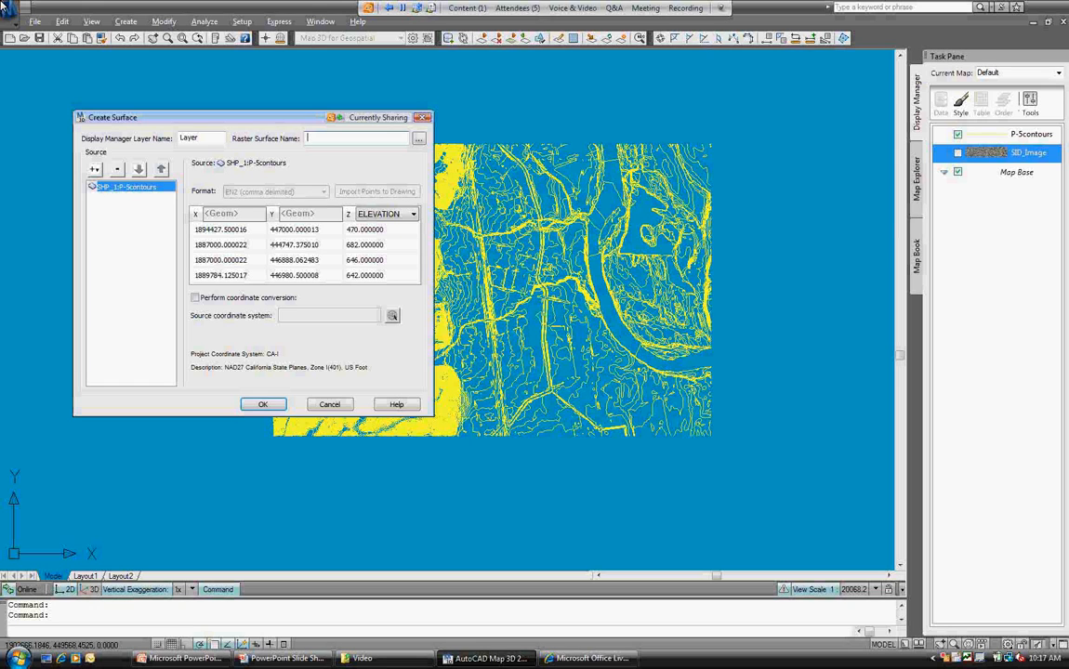
# Name the raster surface SHP_Surface and its Display Manager layer Surface, and create the surface
pyautogui.write('SHP_Surface')
pyautogui.hotkey('shift', 'Tab')
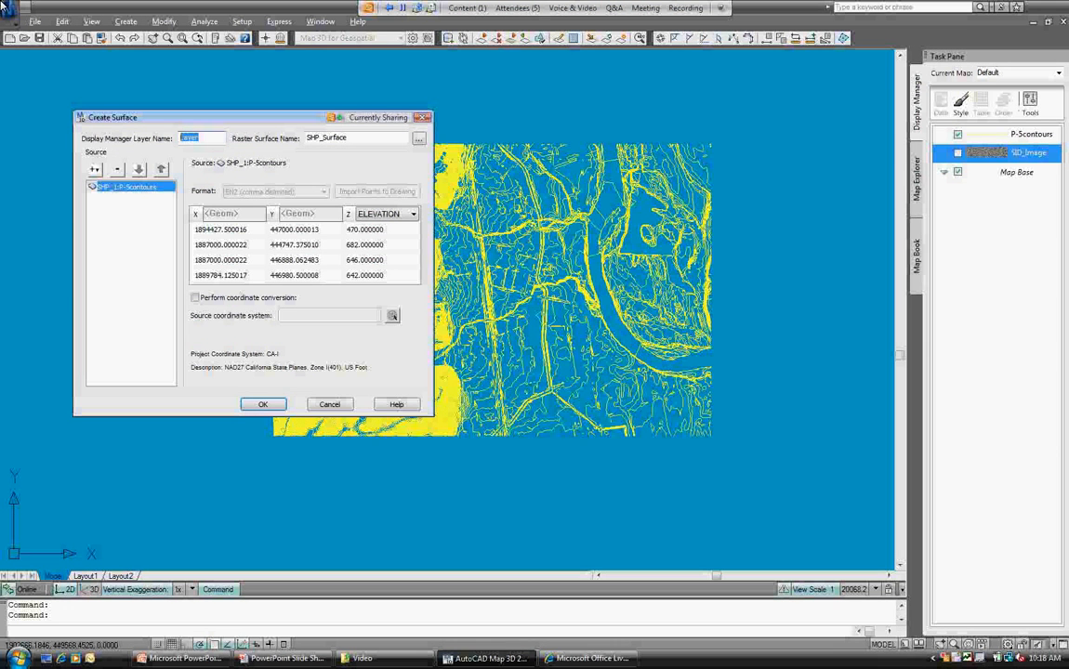
pyautogui.write('Surface')
pyautogui.press('Return')
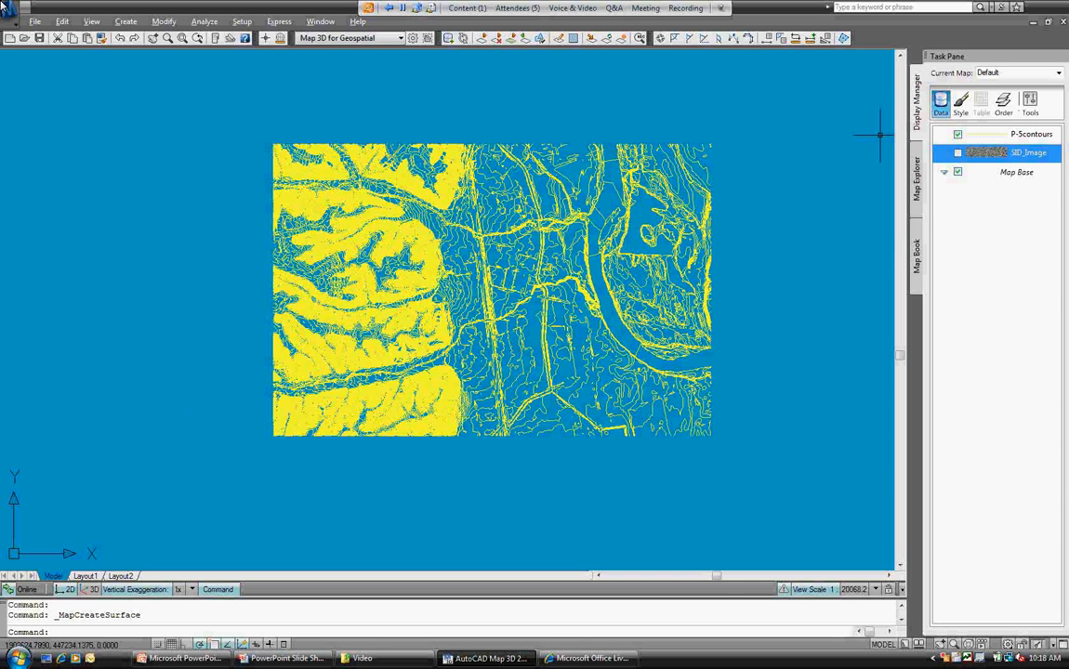
# Add SHP_Surface.tif from the Surface_1 raster connection to the map
pyautogui.click(941, 104)
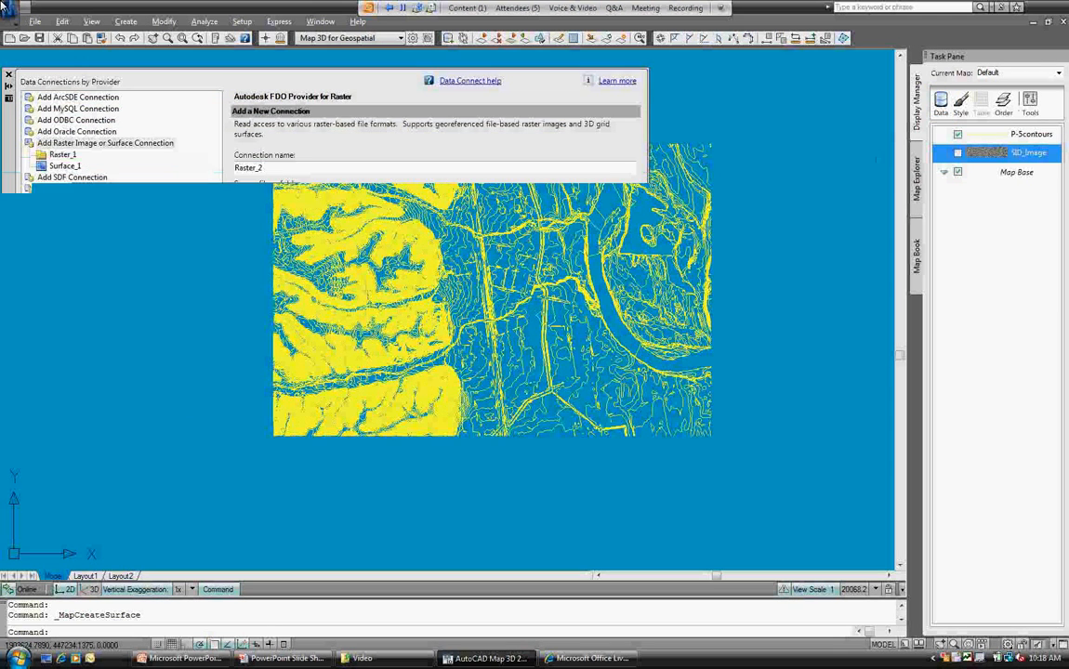
pyautogui.click(65, 166)
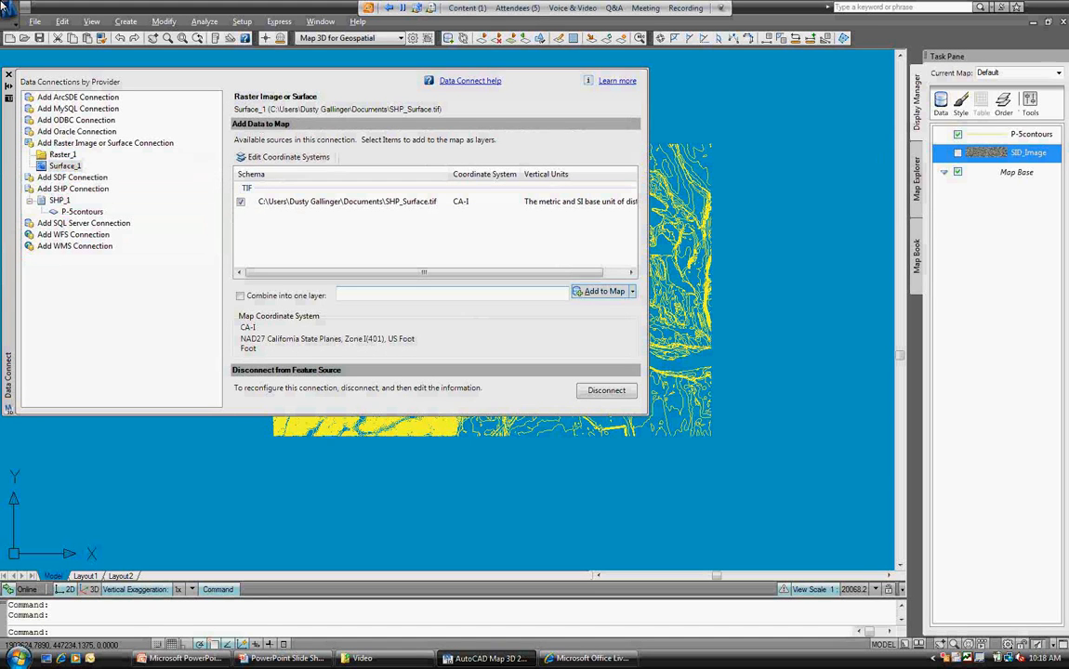
pyautogui.click(602, 292)
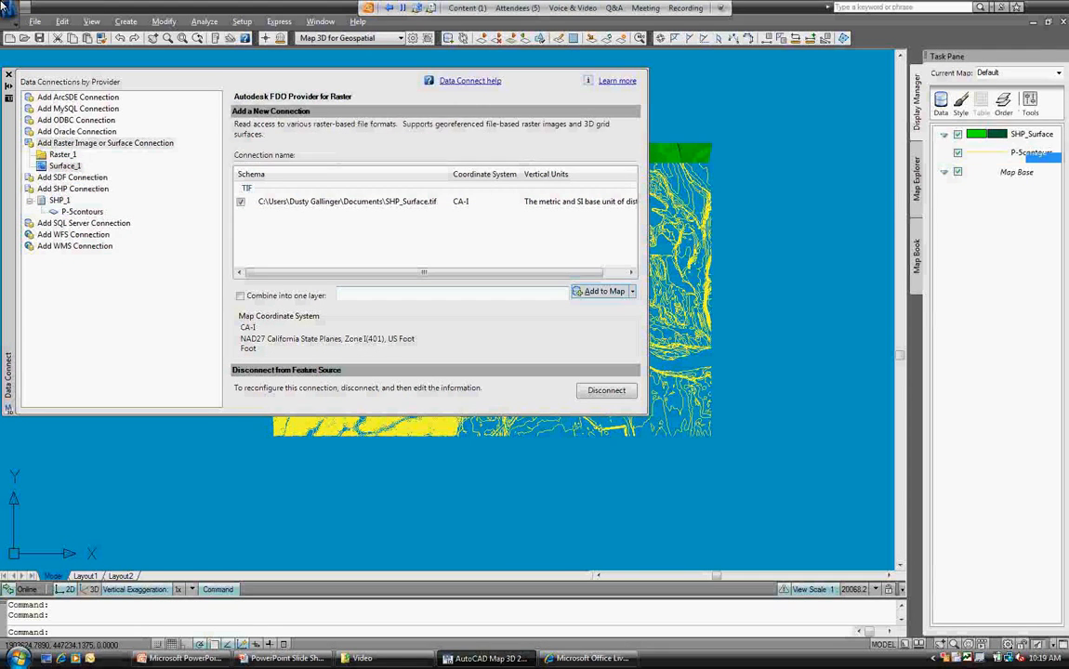
# Close the data connections, hide P-5contours and move SHP_Surface below SID_Image in the draw order
pyautogui.click(10, 74)
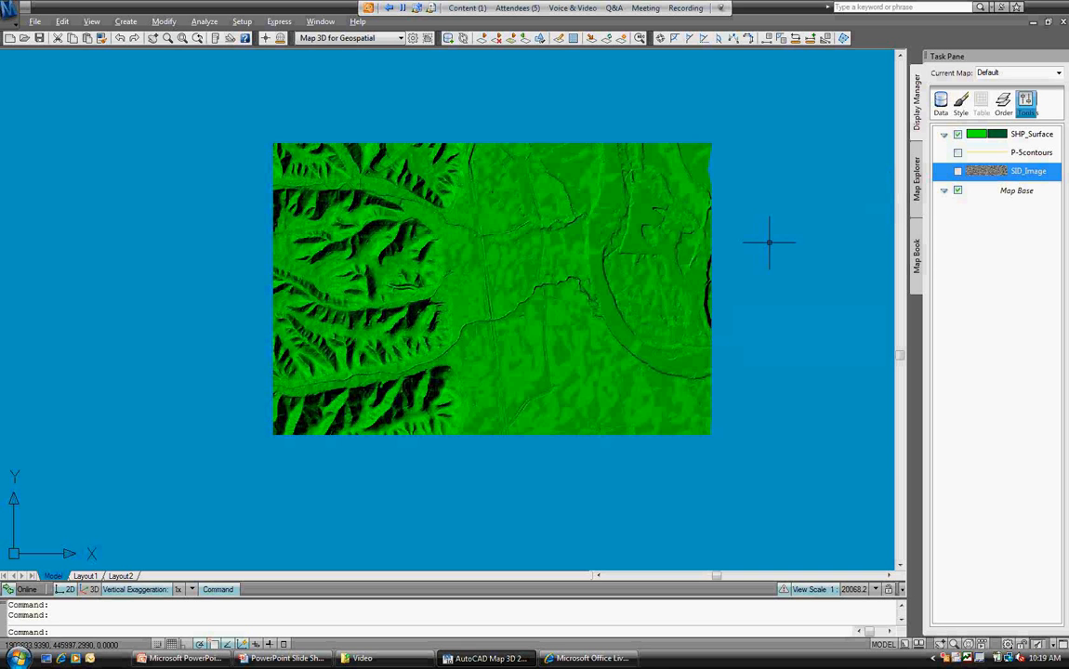
pyautogui.click(1002, 101)
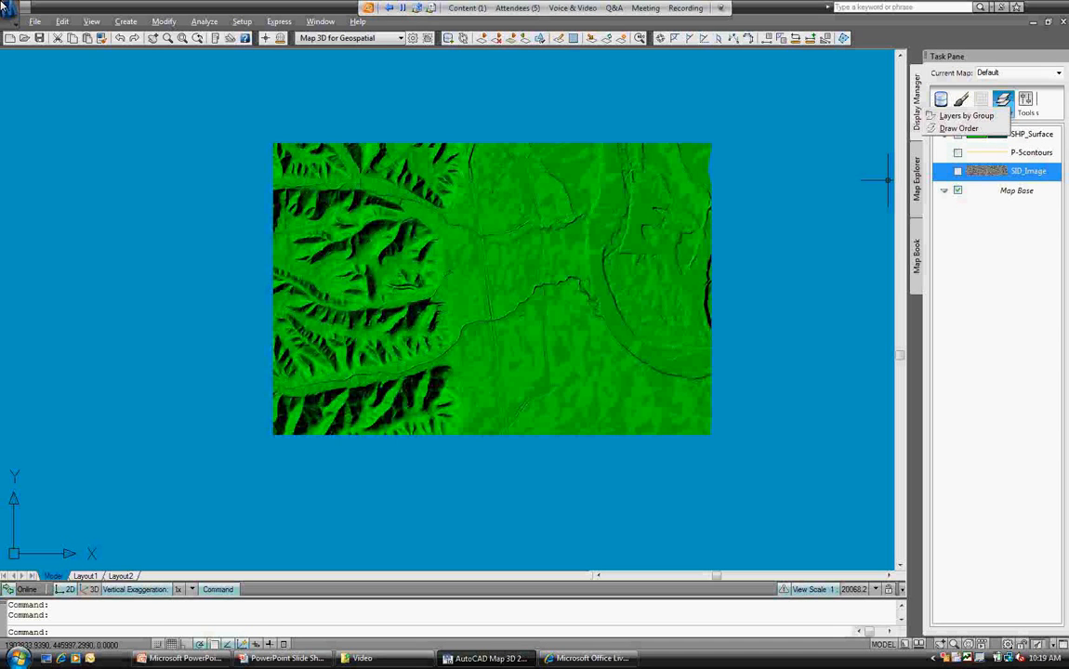
pyautogui.moveTo(1030, 134); pyautogui.dragTo(1030, 179)
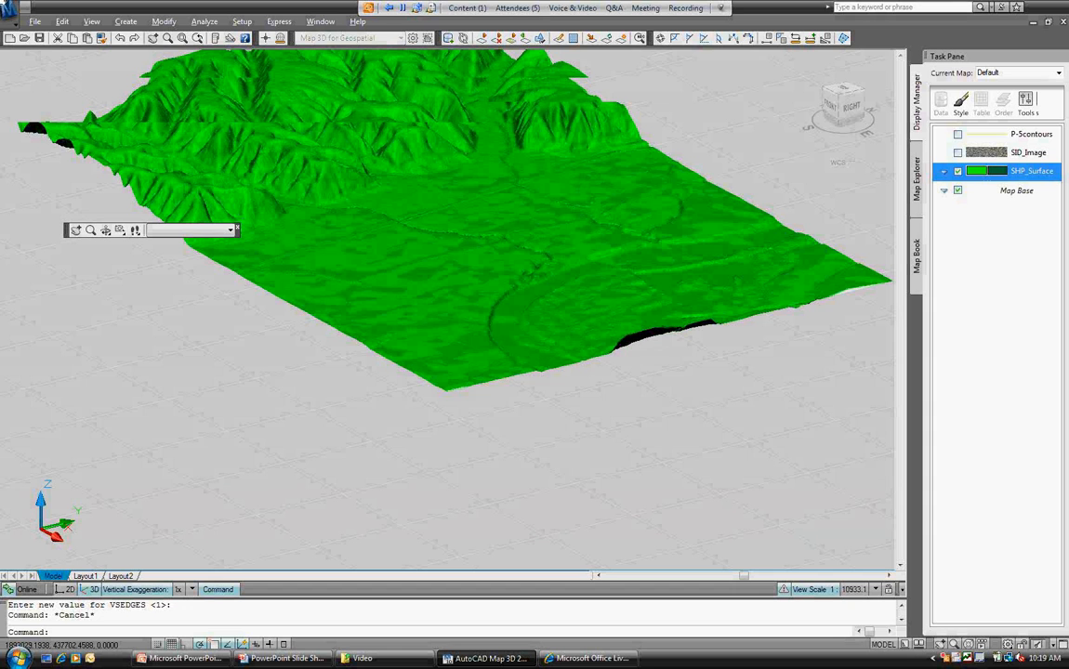
# View the SHP_Surface terrain in 3D and pan it fully into view
pyautogui.click(76, 230)
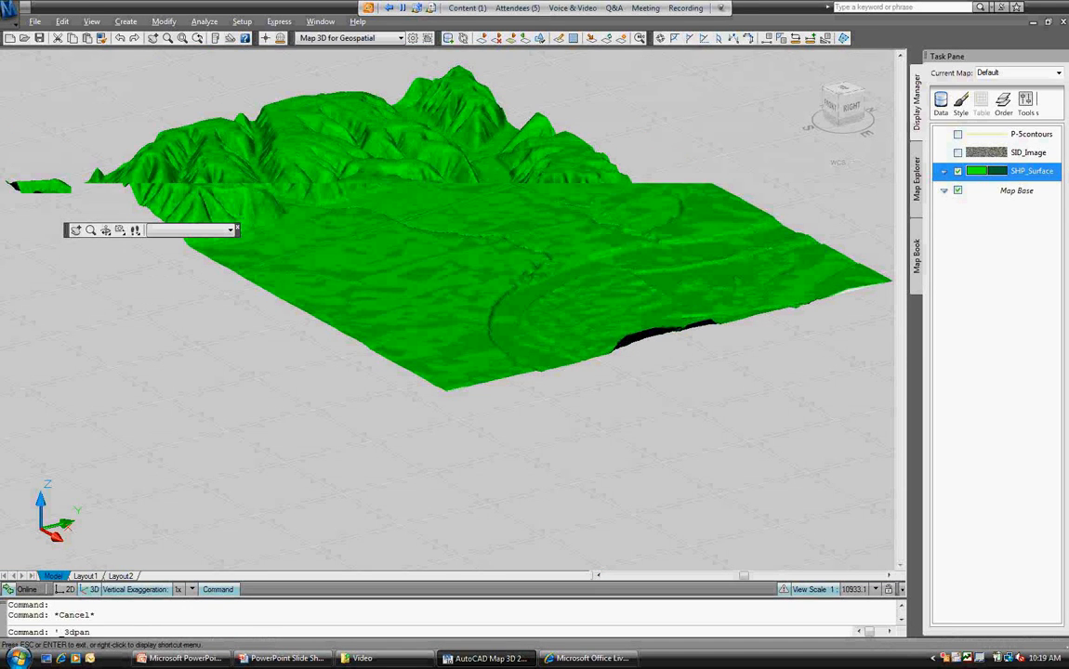
pyautogui.press('Escape')
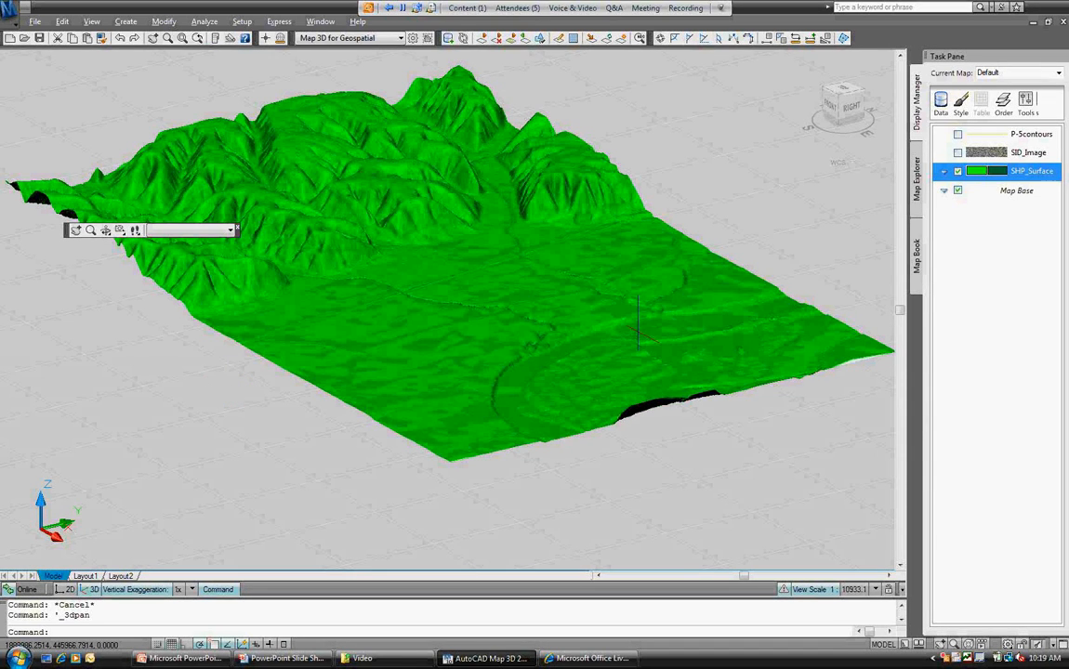
# Theme the SHP_Surface layer by height using the USGS National Map palette and apply the style
pyautogui.click(961, 103)
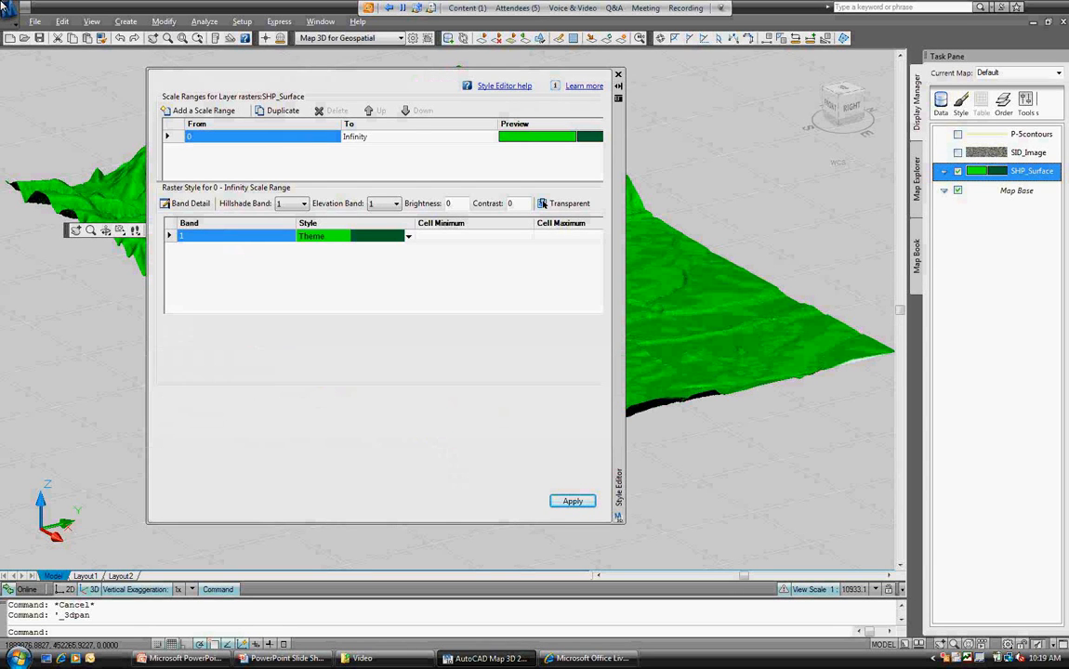
pyautogui.click(408, 236)
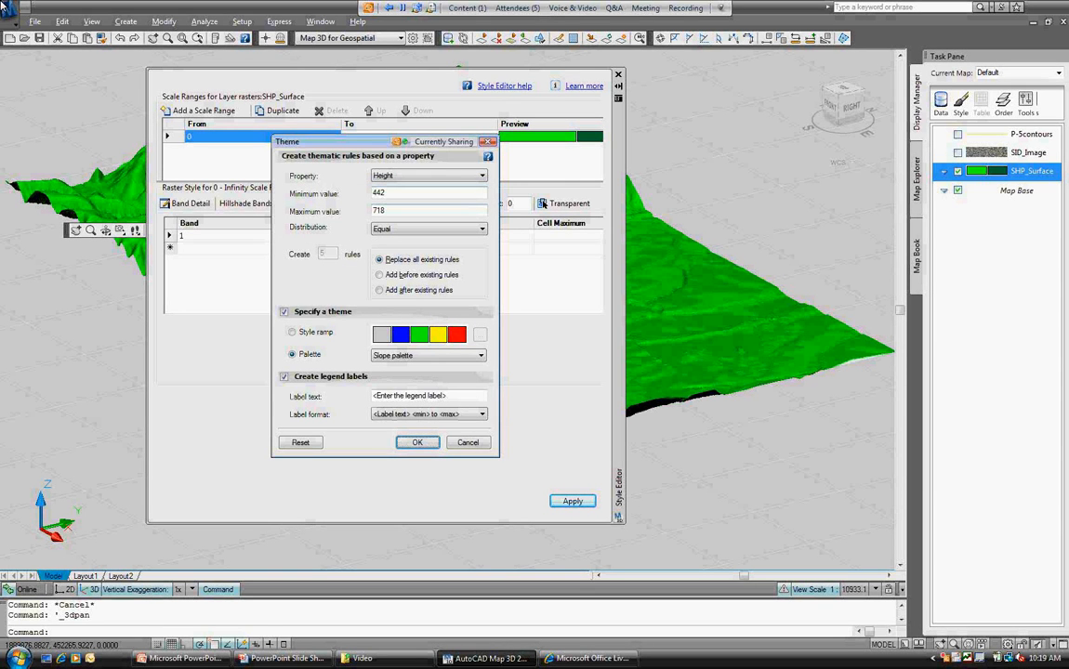
pyautogui.click(479, 355)
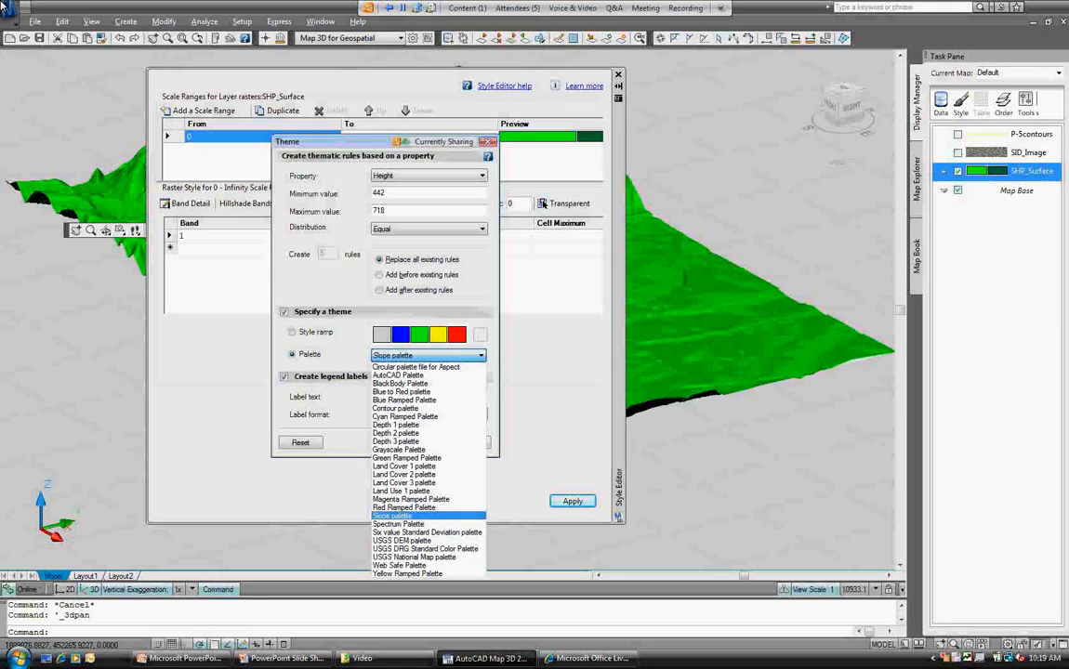
pyautogui.click(415, 558)
pyautogui.click(420, 442)
pyautogui.click(573, 500)
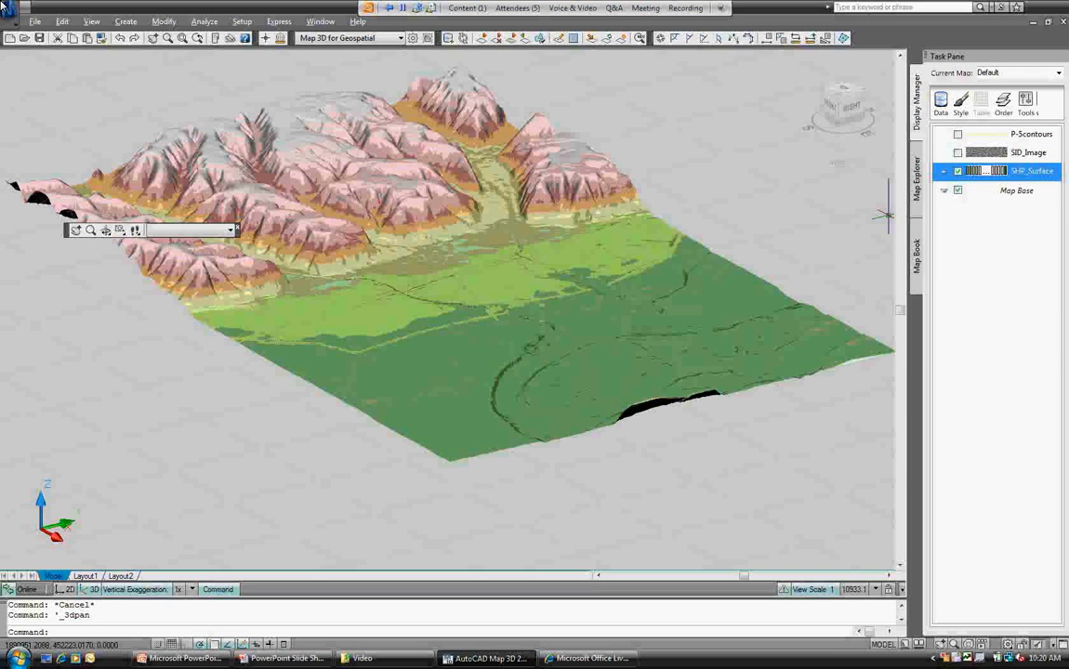
# Examine SID_Image draped over the SHP_Surface terrain in 3D, and return the map to the 2D view
pyautogui.click(957, 152)
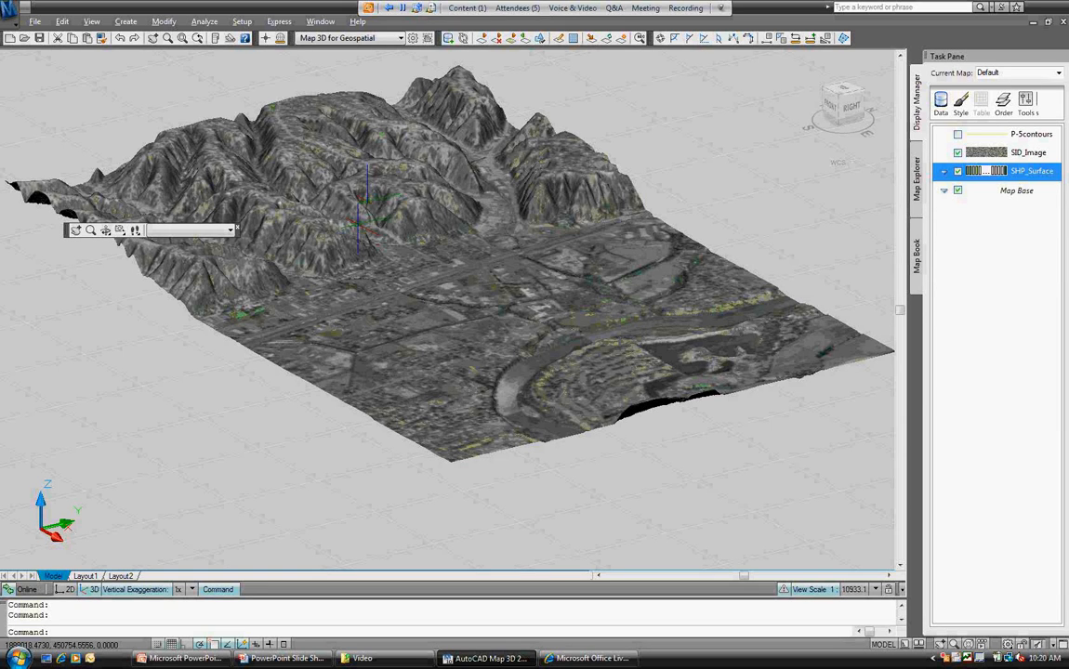
pyautogui.click(957, 133)
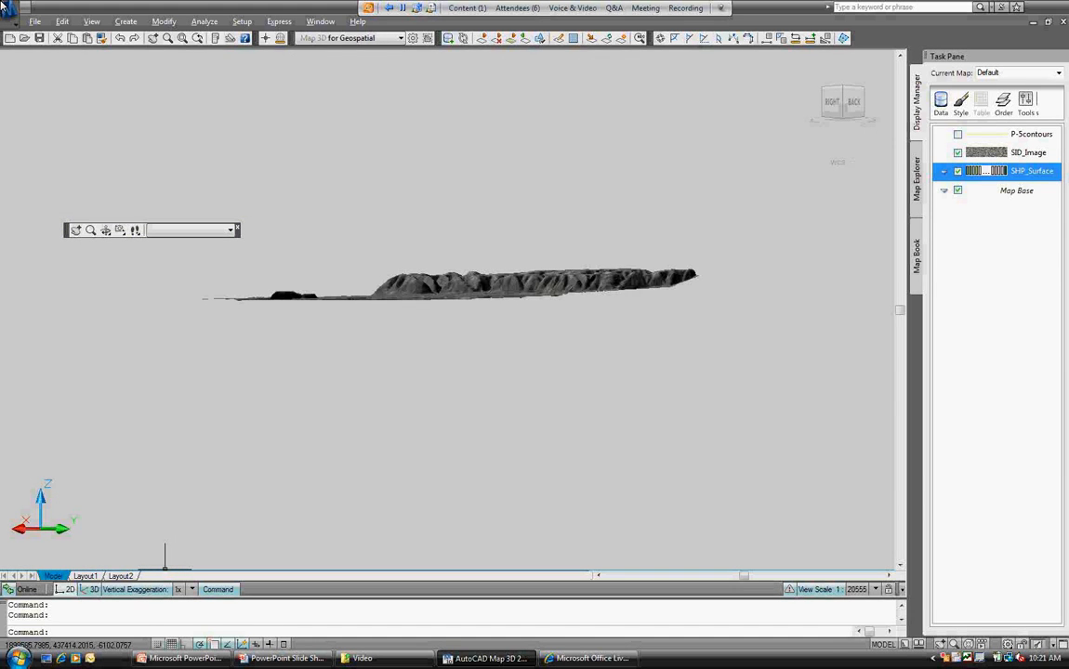
pyautogui.click(66, 589)
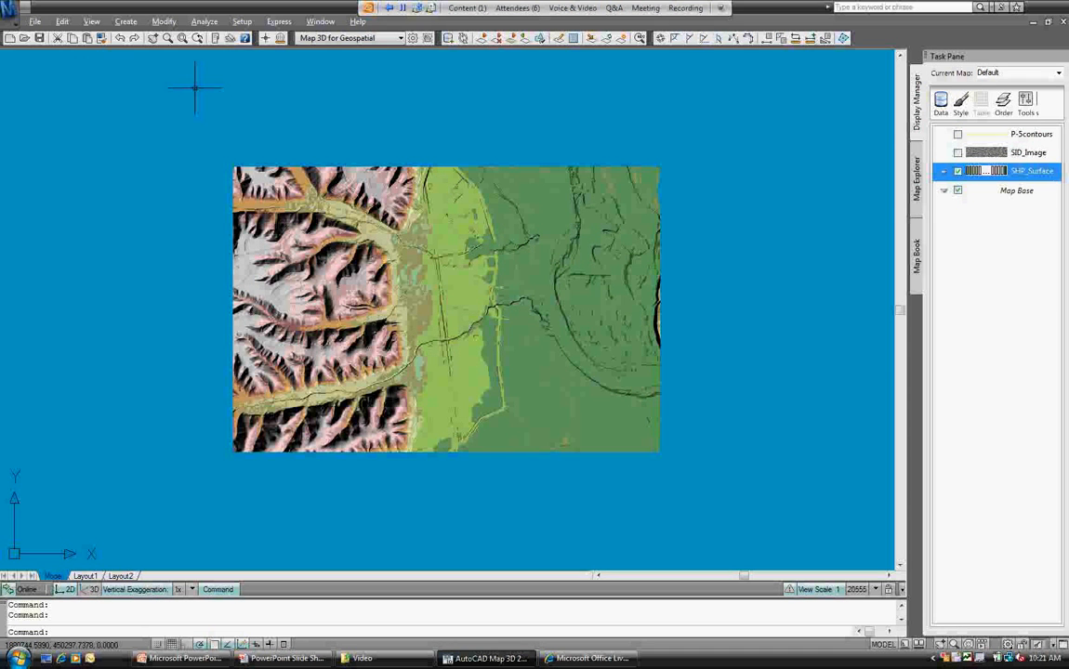
# Start a new drawing from the map2d.dwt template and begin creating a surface in it
pyautogui.hotkey('ctrl', 'n')
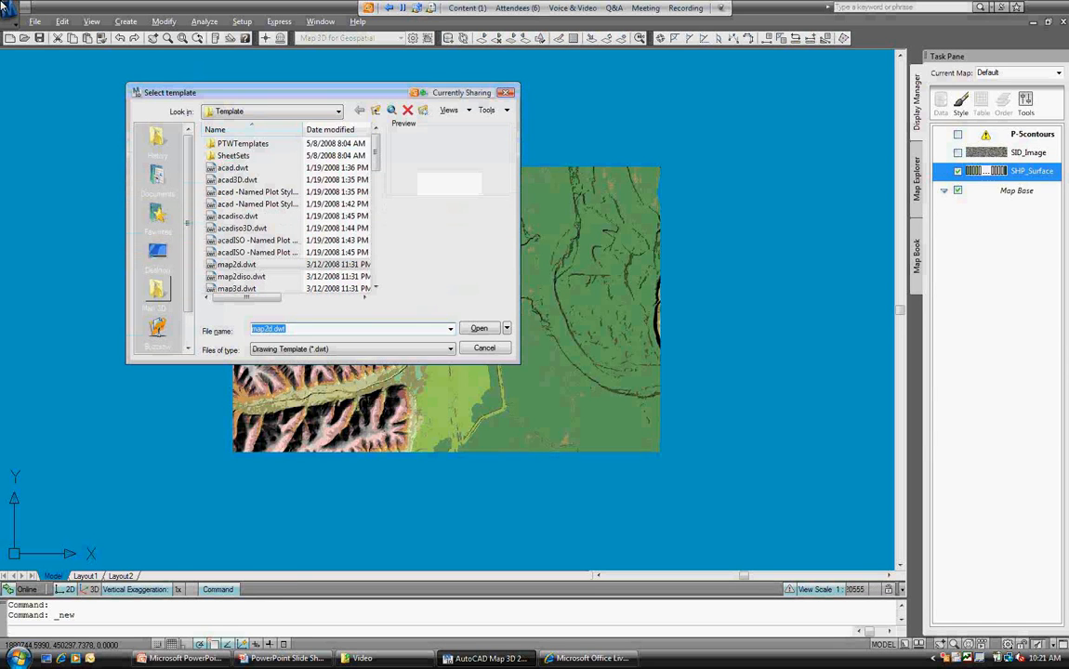
pyautogui.press('Return')
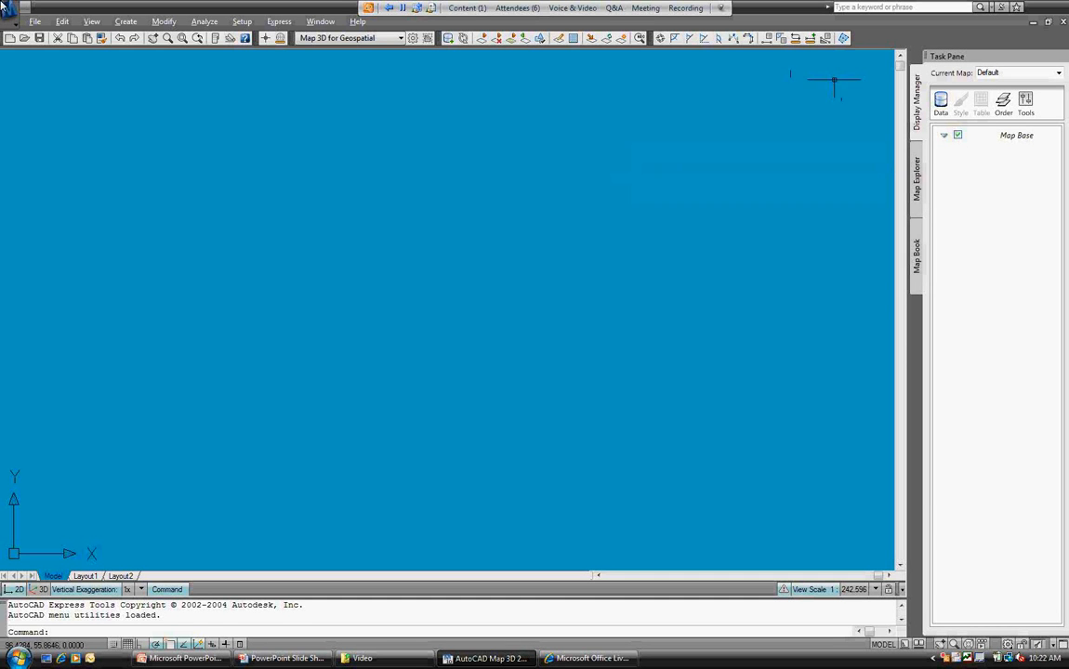
pyautogui.click(842, 38)
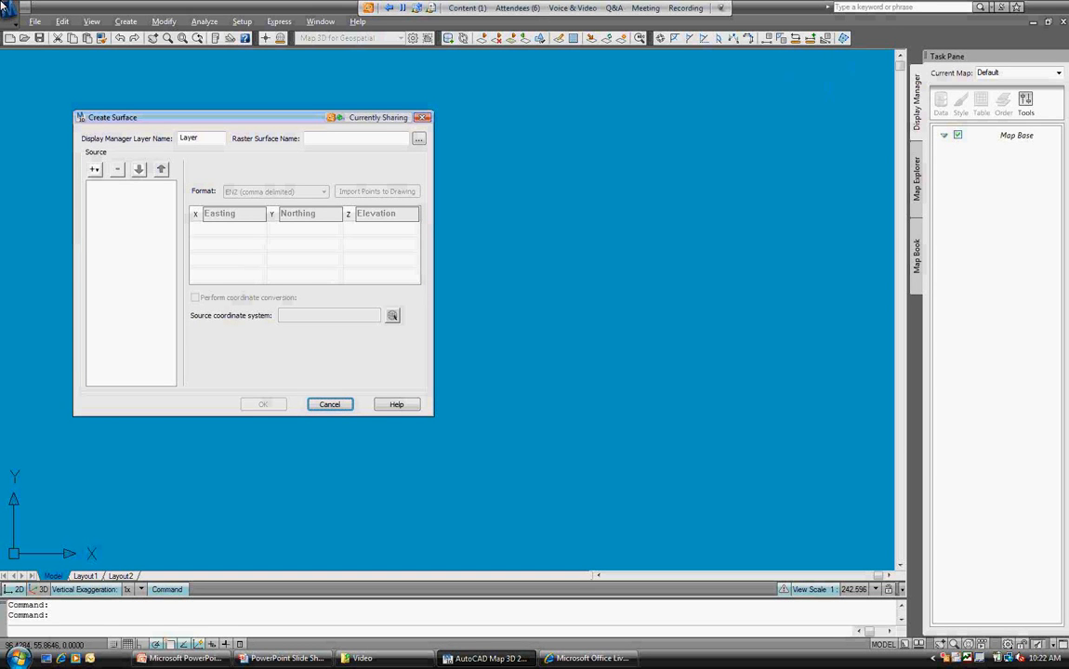
# Add the text point file q45121e8101be.txt as the source of the surface
pyautogui.click(94, 169)
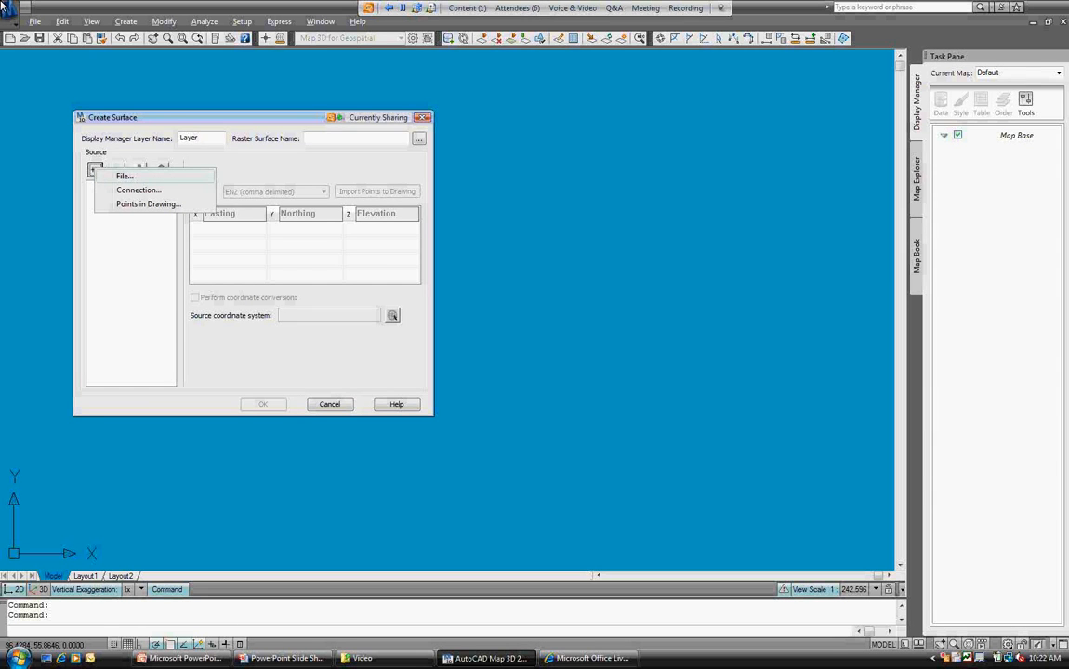
pyautogui.click(124, 176)
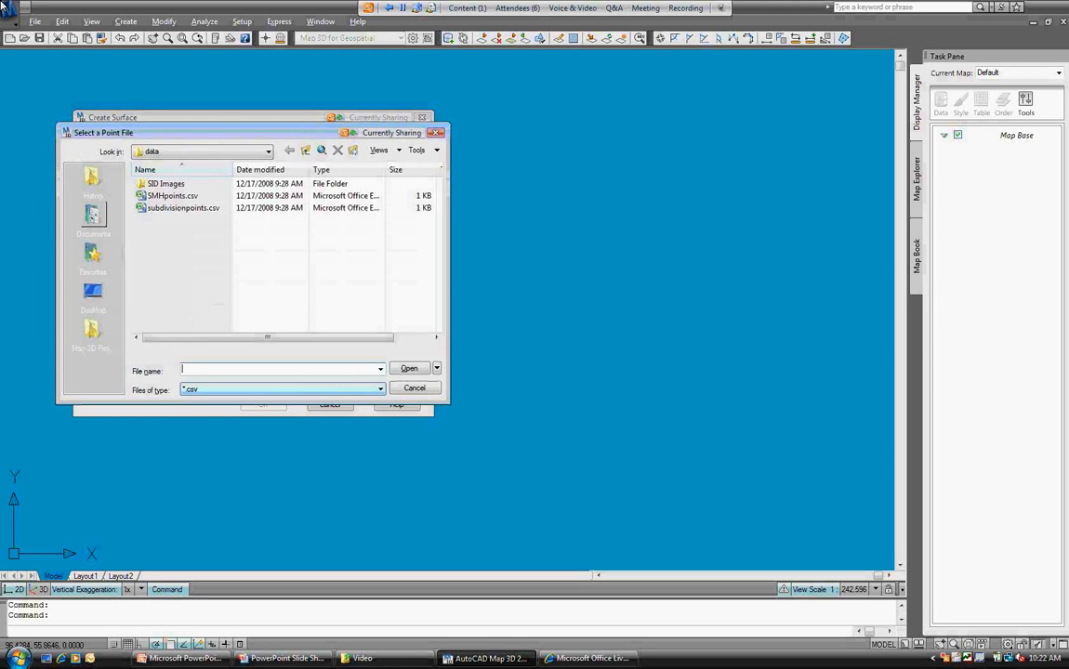
pyautogui.click(380, 390)
pyautogui.click(230, 401)
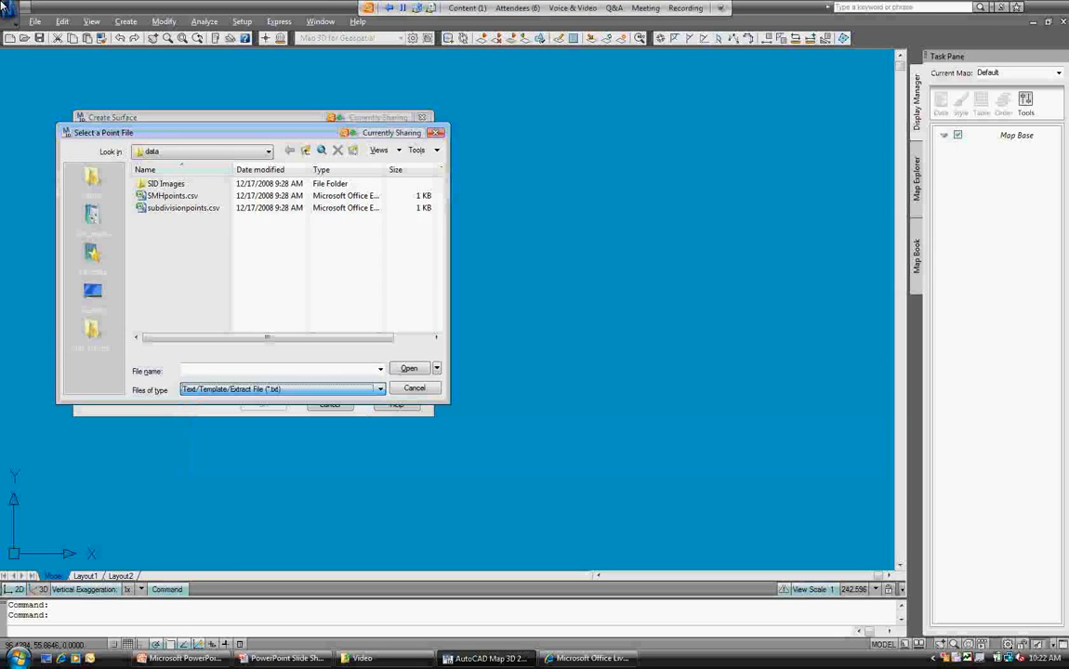
pyautogui.click(177, 196)
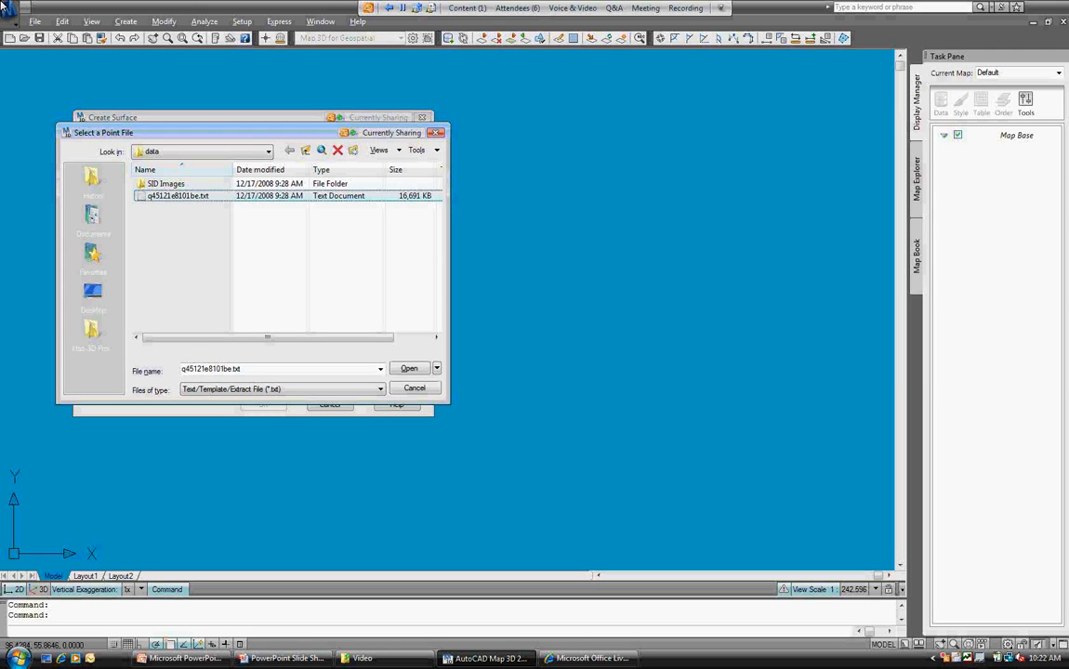
pyautogui.click(409, 368)
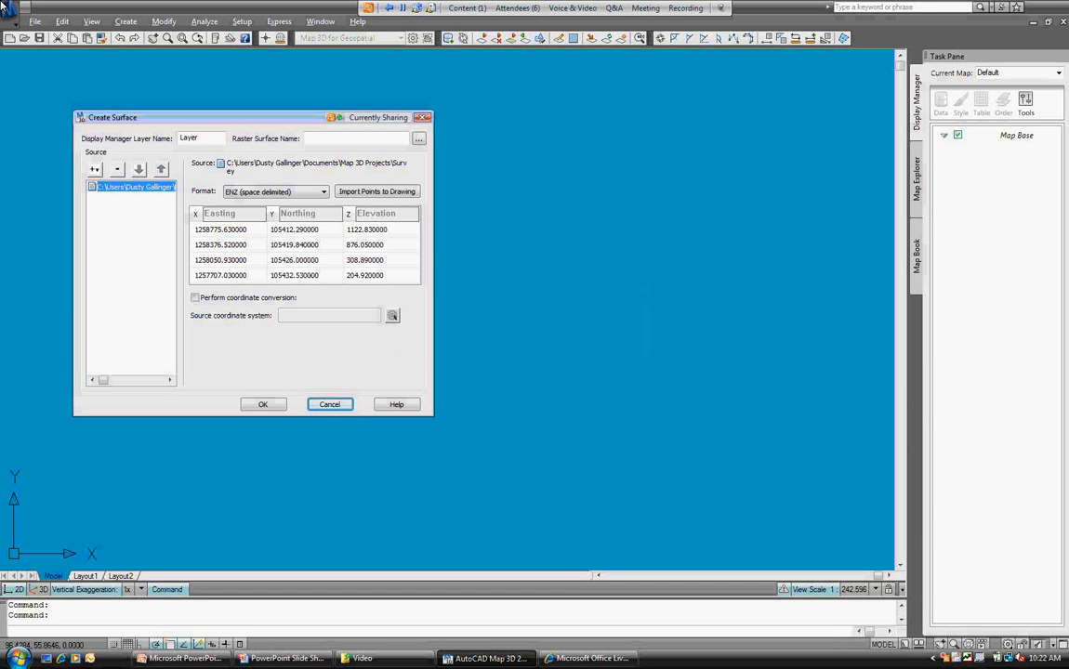
# Name the raster surface Columbia and its Display Manager layer Surface
pyautogui.click(356, 138)
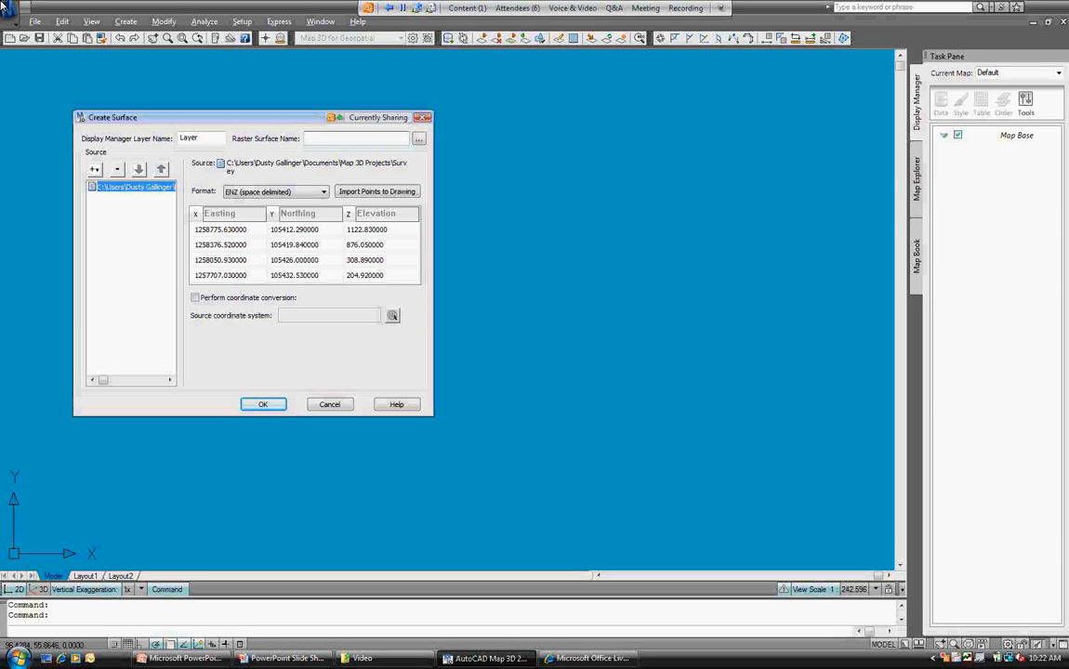
pyautogui.write('Columbia')
pyautogui.hotkey('shift', 'Tab')
pyautogui.write('S')
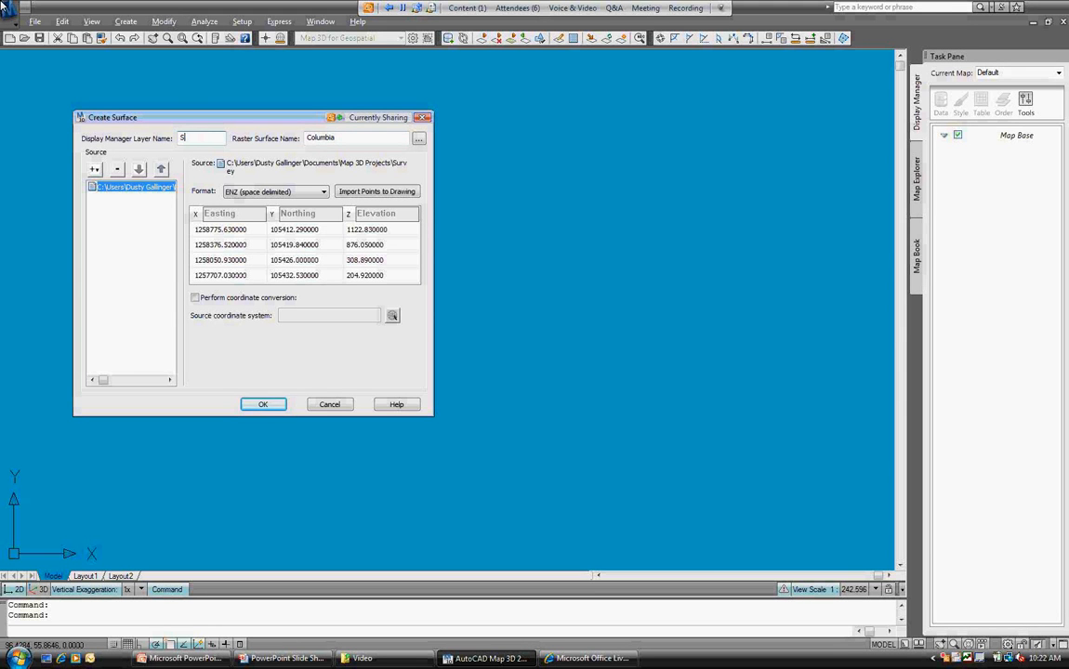
pyautogui.write('urface')
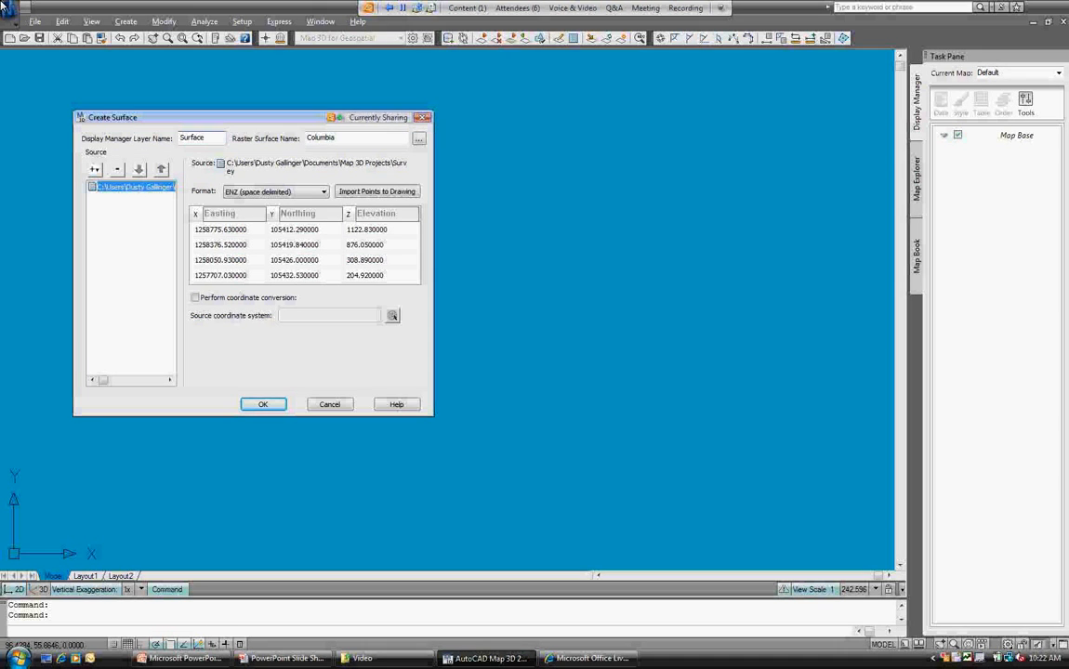
# Enable coordinate conversion with source system WA83-S from the USA, Washington category, and create the surface, overwriting the existing file
pyautogui.click(195, 298)
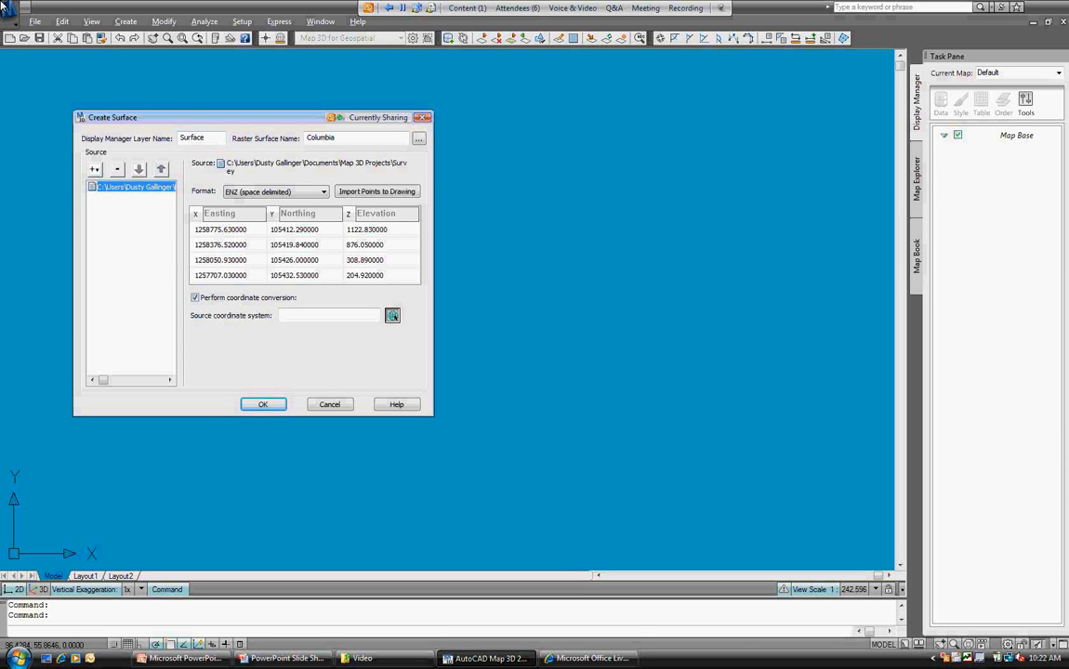
pyautogui.click(392, 315)
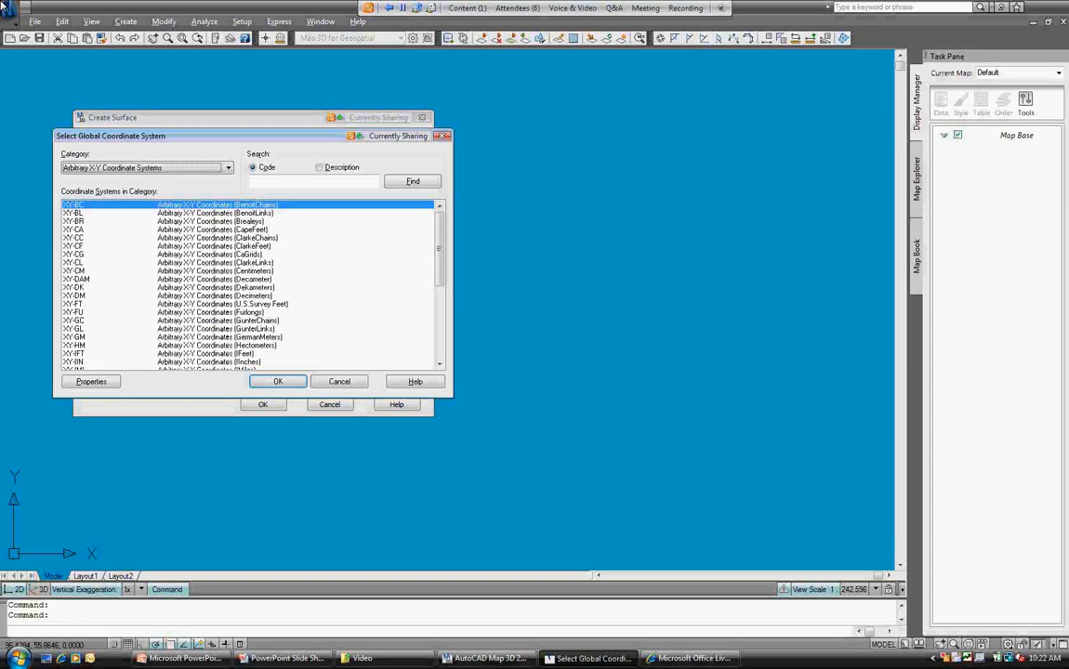
pyautogui.click(228, 169)
pyautogui.moveTo(229, 199); pyautogui.dragTo(229, 382)
pyautogui.click(97, 353)
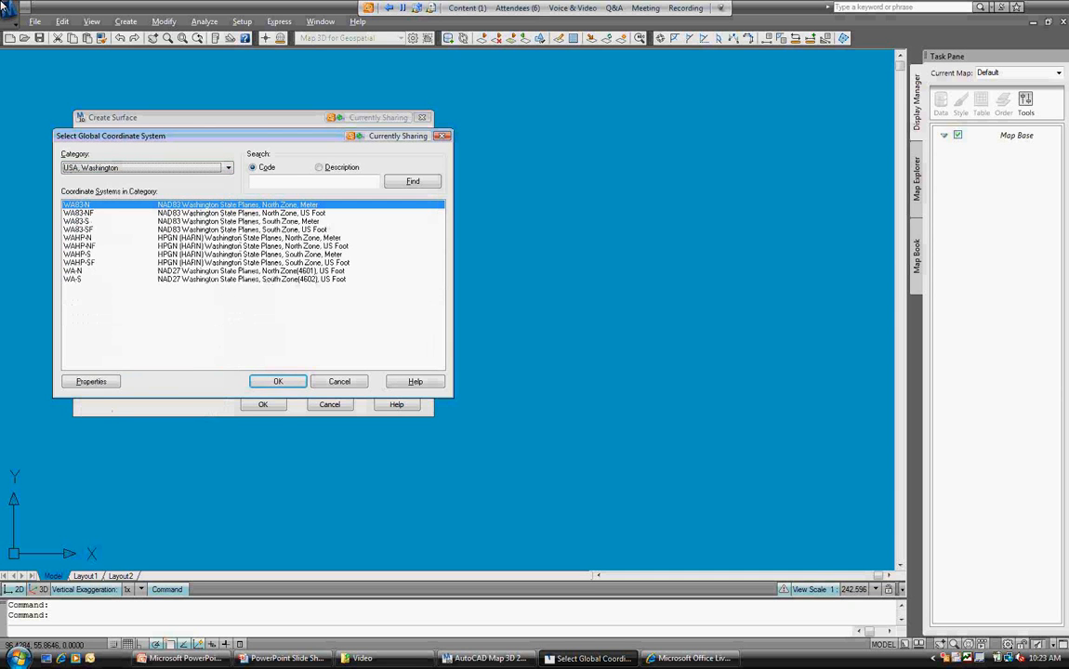
pyautogui.press('Down')
pyautogui.press('Down')
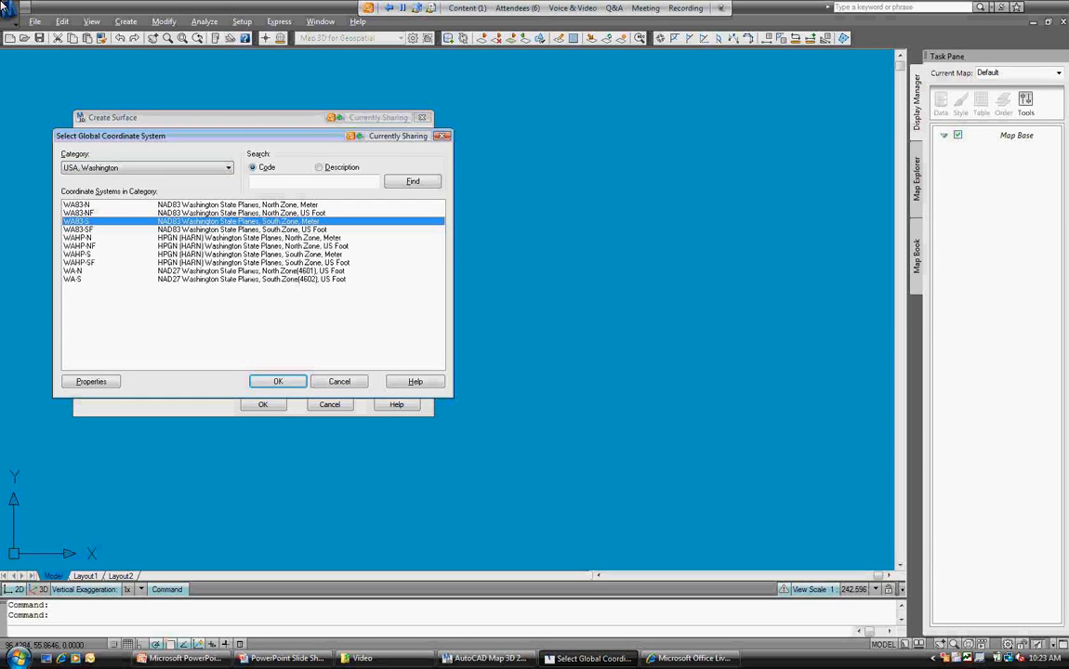
pyautogui.press('Return')
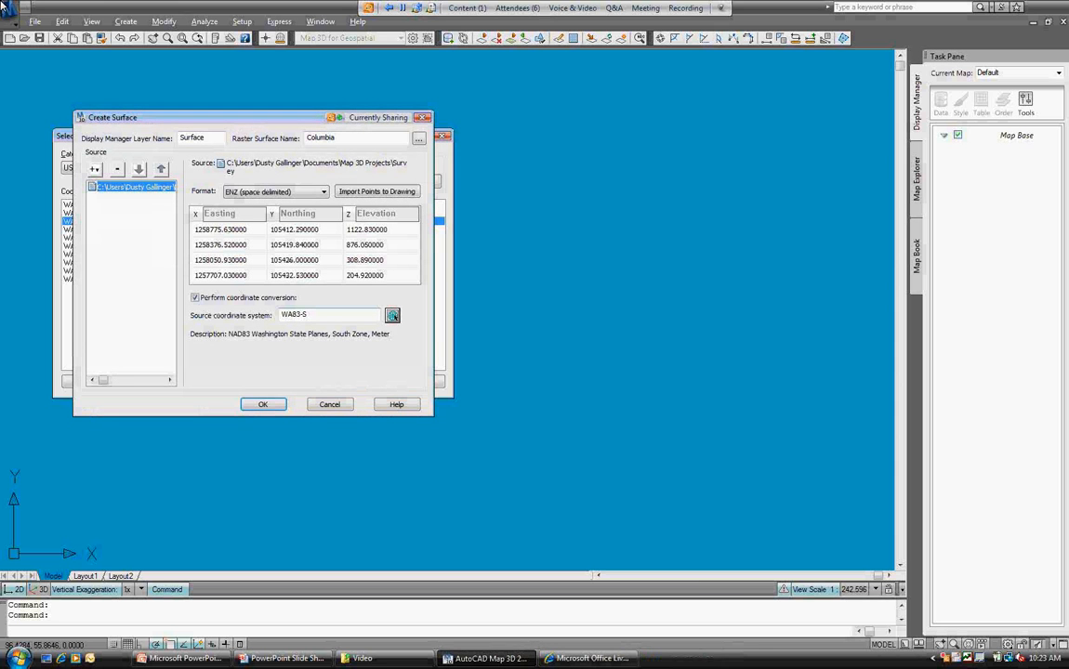
pyautogui.press('Return')
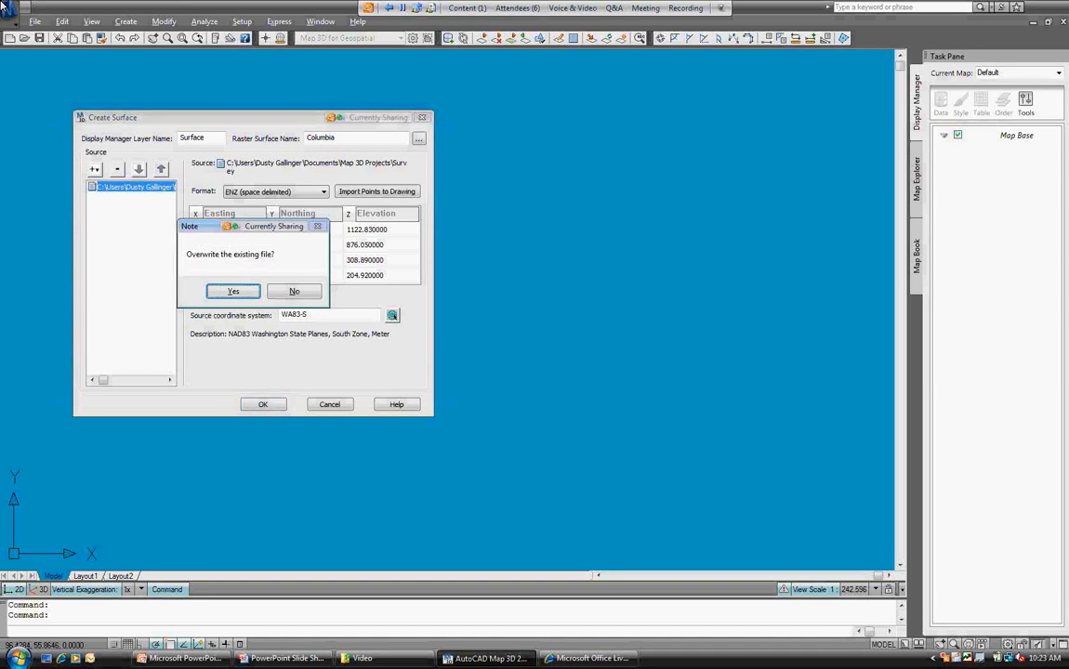
pyautogui.press('Return')
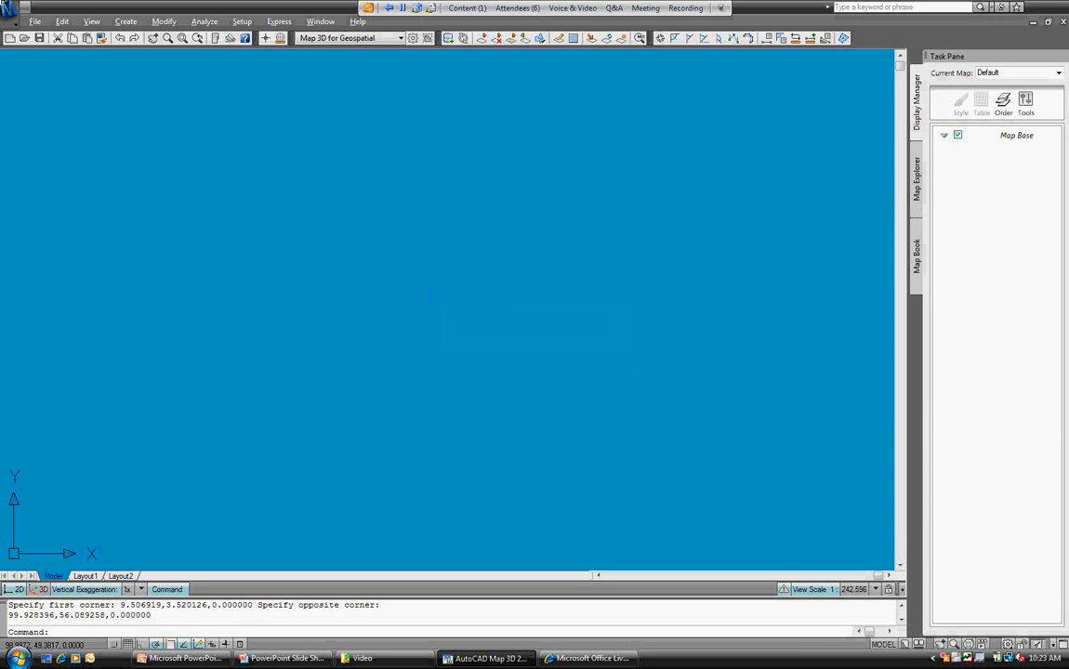
# Add Columbia.tif from the Surface_1 raster connection to the map
pyautogui.click(944, 104)
pyautogui.click(992, 115)
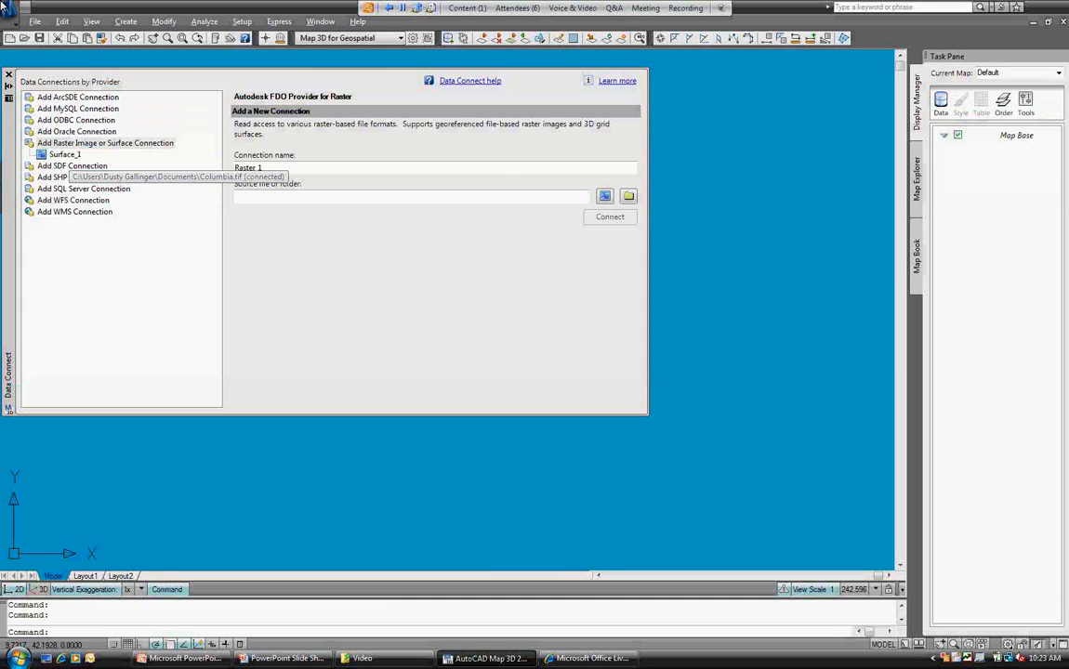
pyautogui.click(65, 155)
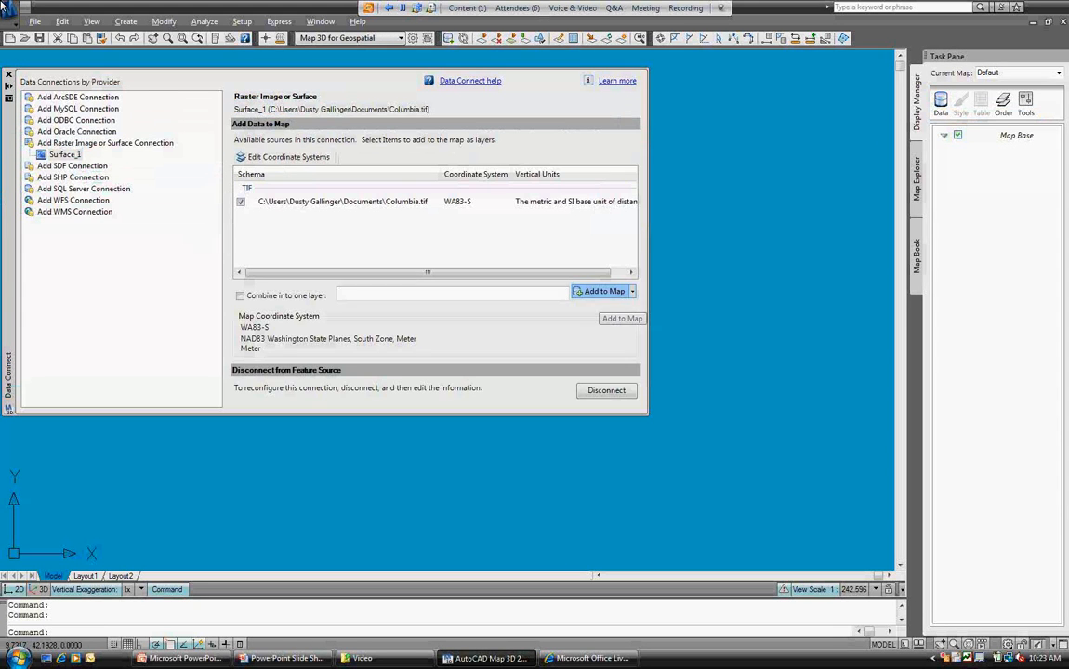
pyautogui.click(600, 291)
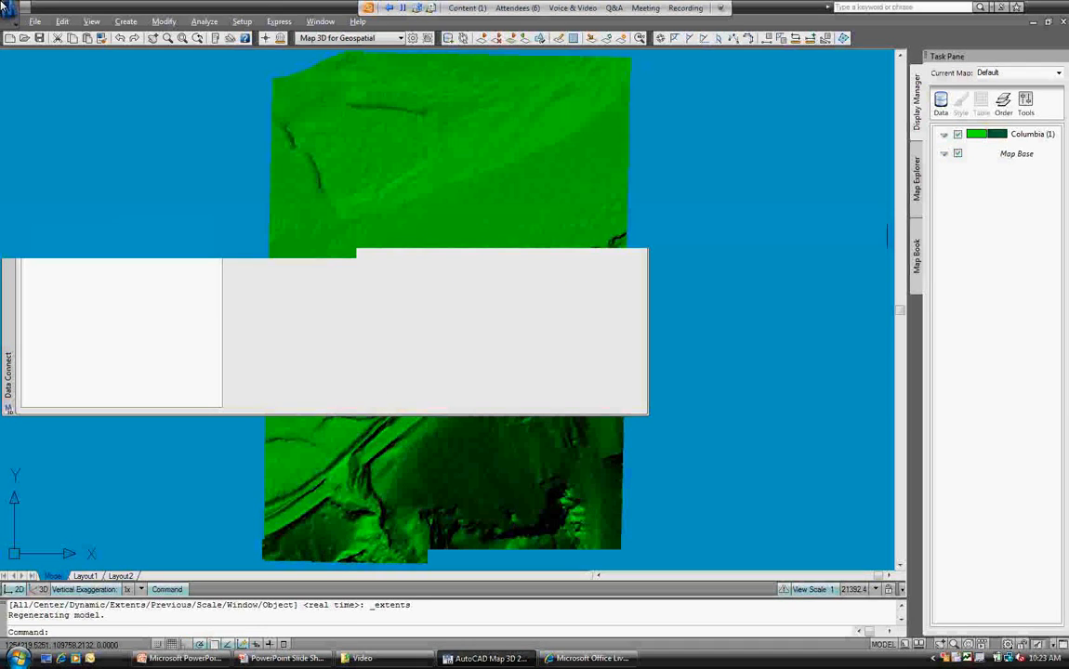
# Set the hillshade band of the Columbia (1) layer to none and close its style settings
pyautogui.click(1032, 135)
pyautogui.click(960, 103)
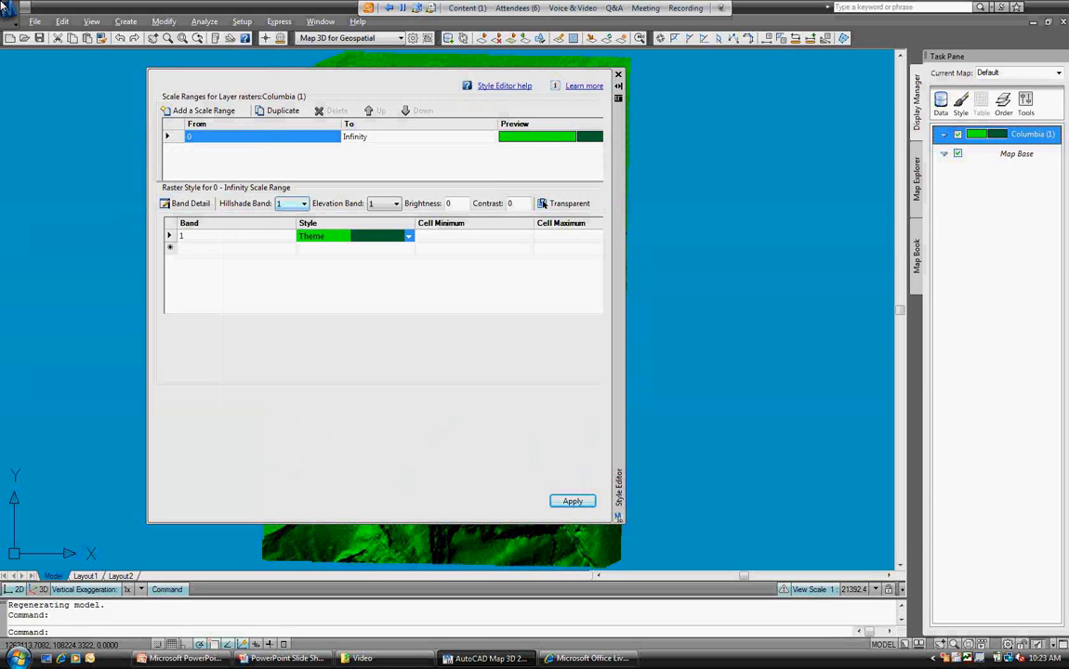
pyautogui.click(304, 204)
pyautogui.click(289, 215)
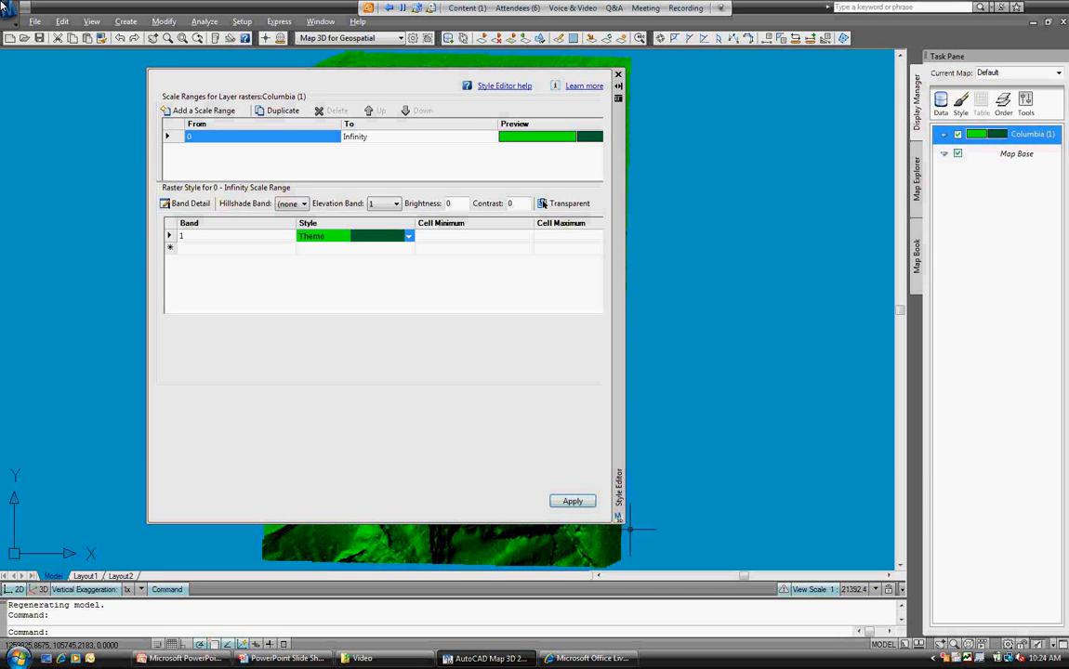
pyautogui.click(617, 73)
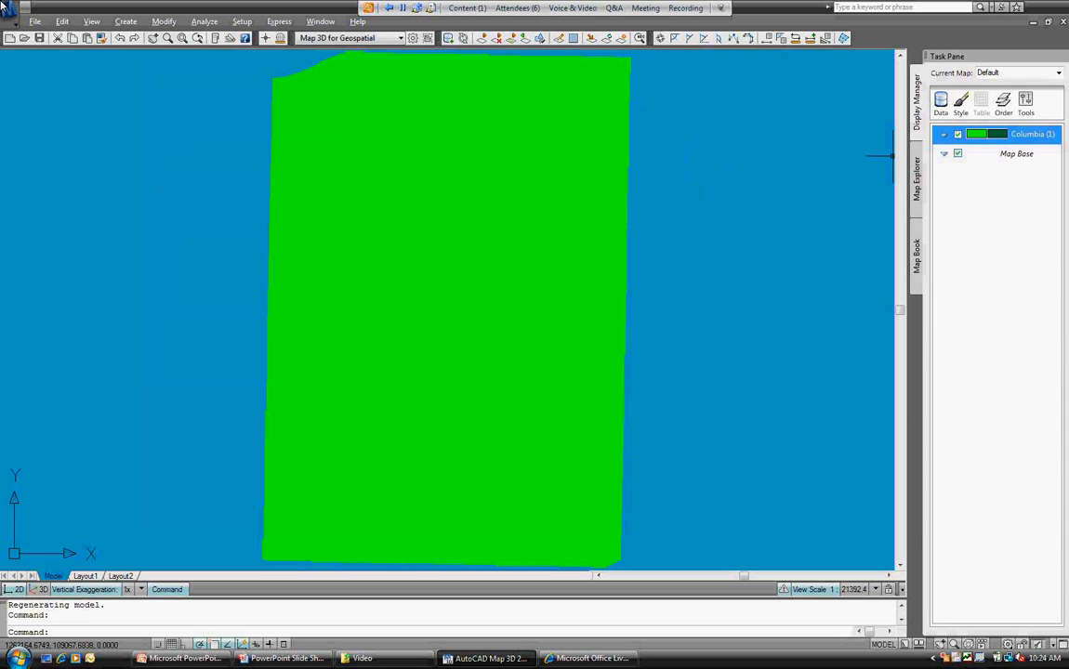
# Refresh the Columbia (1) layer's display and restore its hillshade band to 1
pyautogui.click(958, 134)
pyautogui.click(958, 133)
pyautogui.rightClick(981, 135)
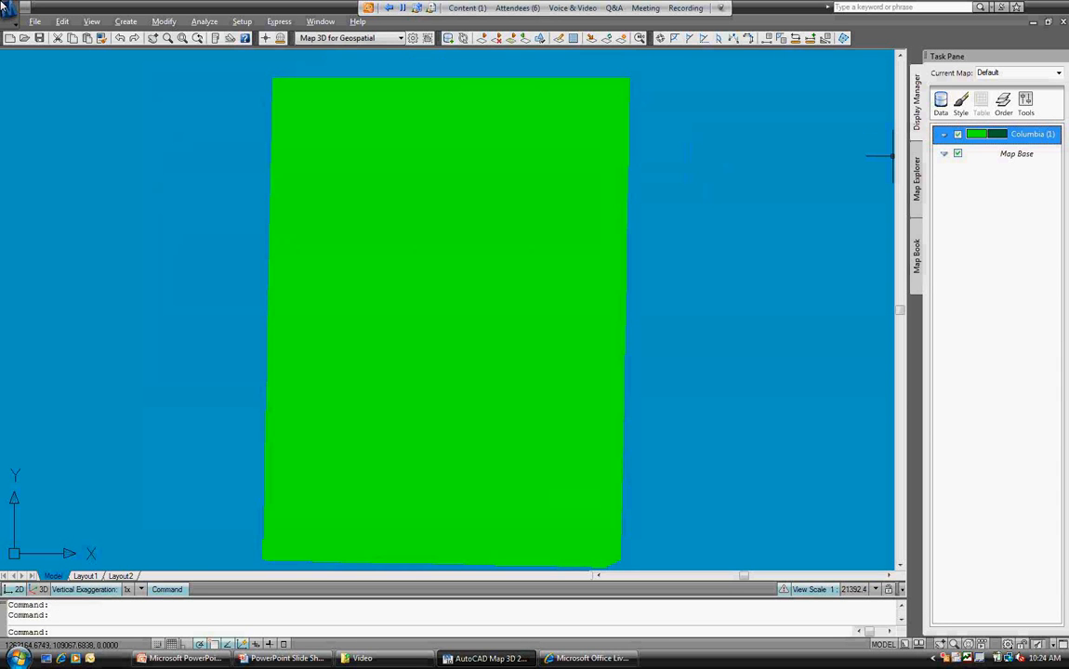
pyautogui.click(914, 156)
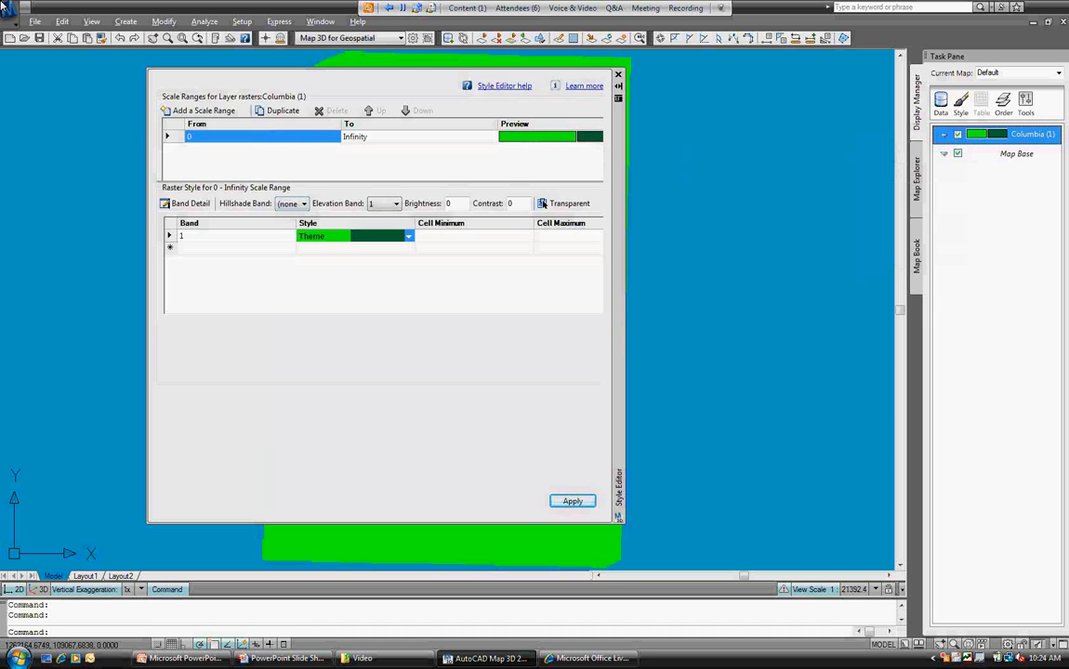
pyautogui.click(304, 203)
pyautogui.click(292, 216)
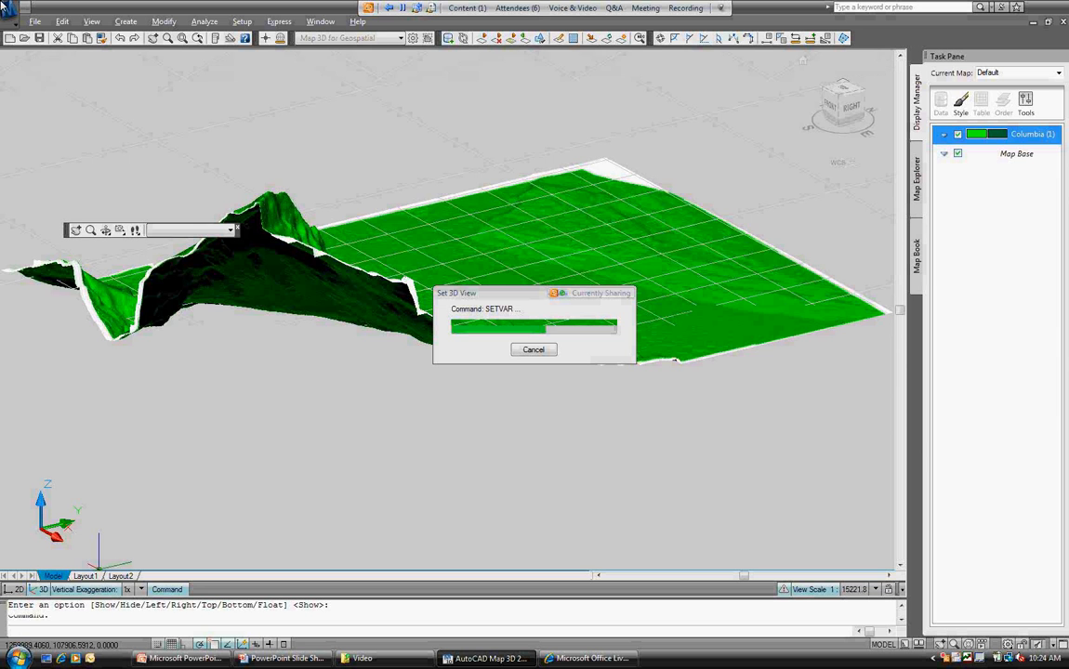
# View the Columbia terrain in 3D from its back-left corner
pyautogui.click(862, 91)
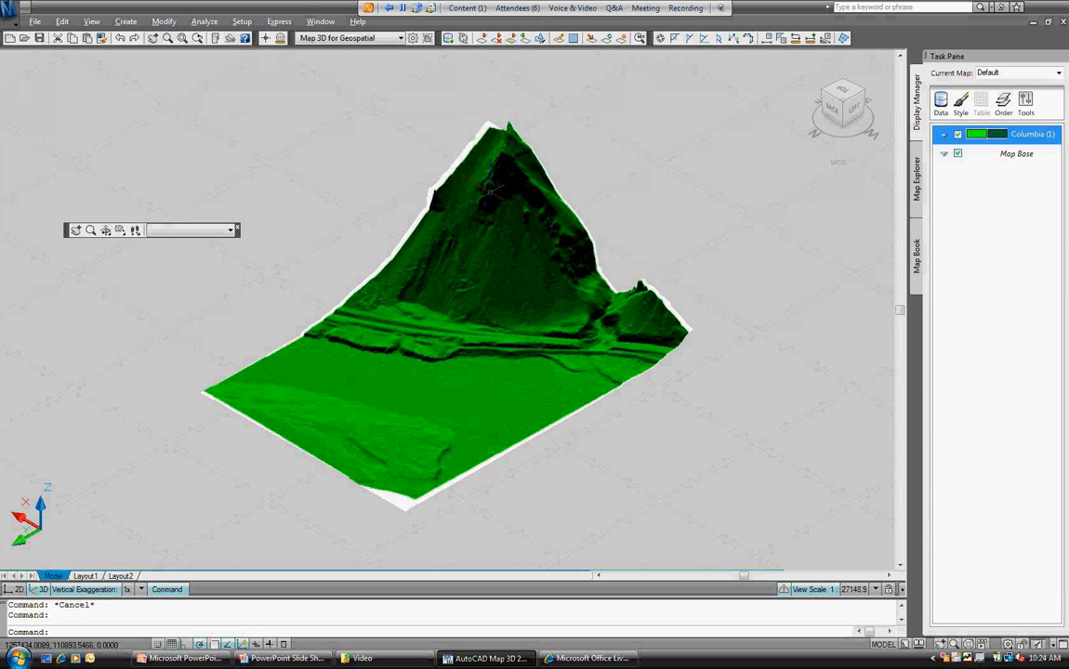
# Start a theme for band 1 of the Columbia (1) layer based on the Slope property with Equal distribution
pyautogui.rightClick(986, 134)
pyautogui.click(931, 154)
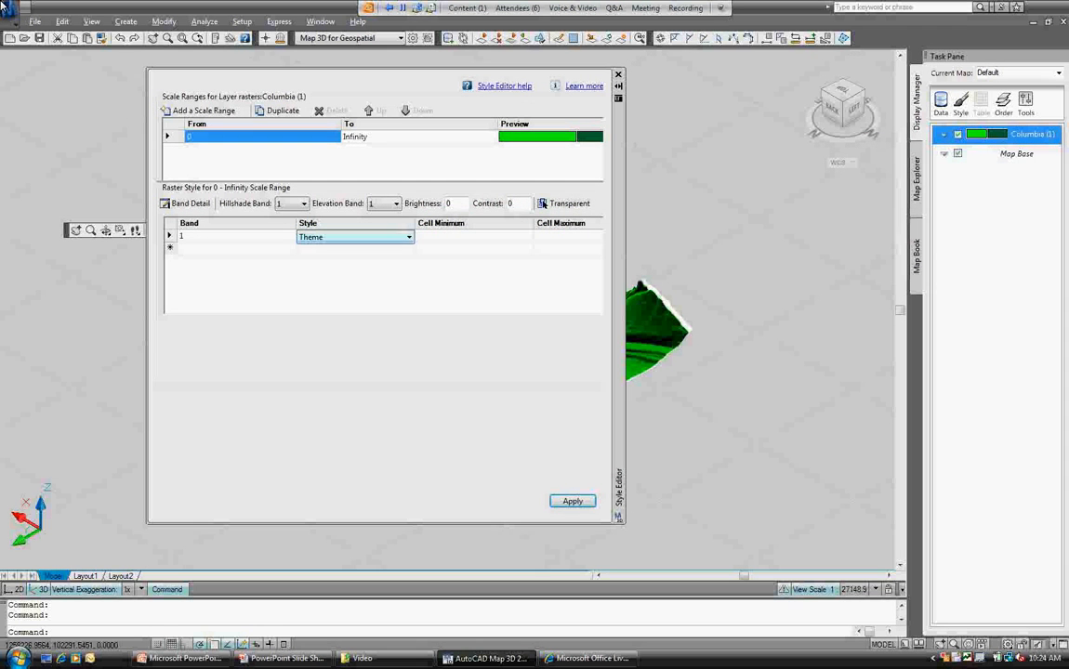
pyautogui.click(408, 237)
pyautogui.click(311, 250)
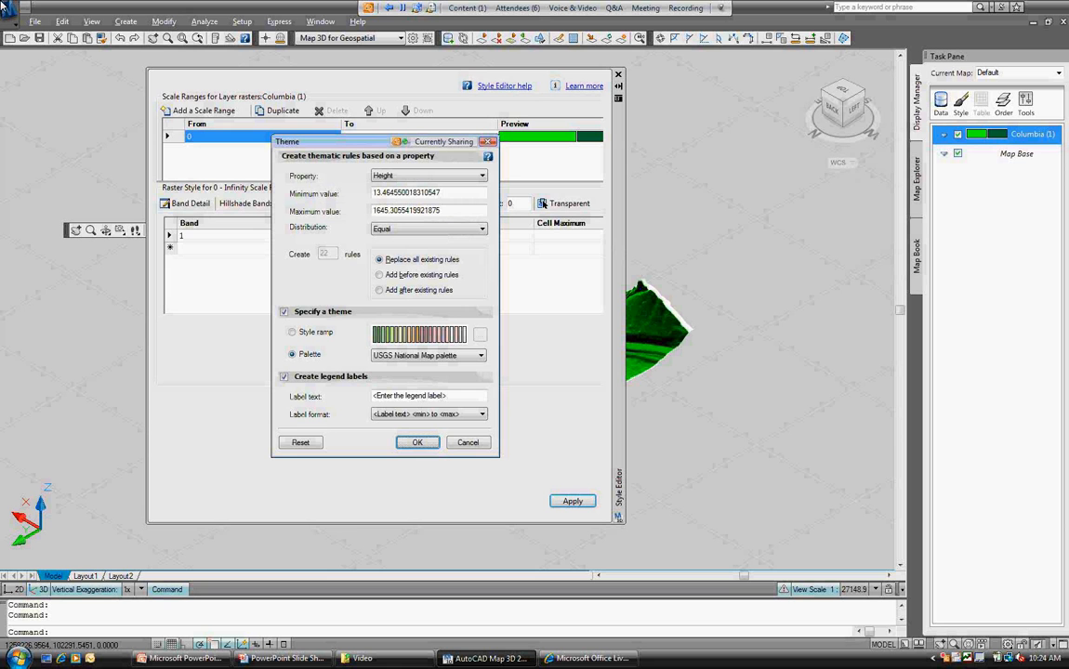
pyautogui.click(481, 176)
pyautogui.click(409, 197)
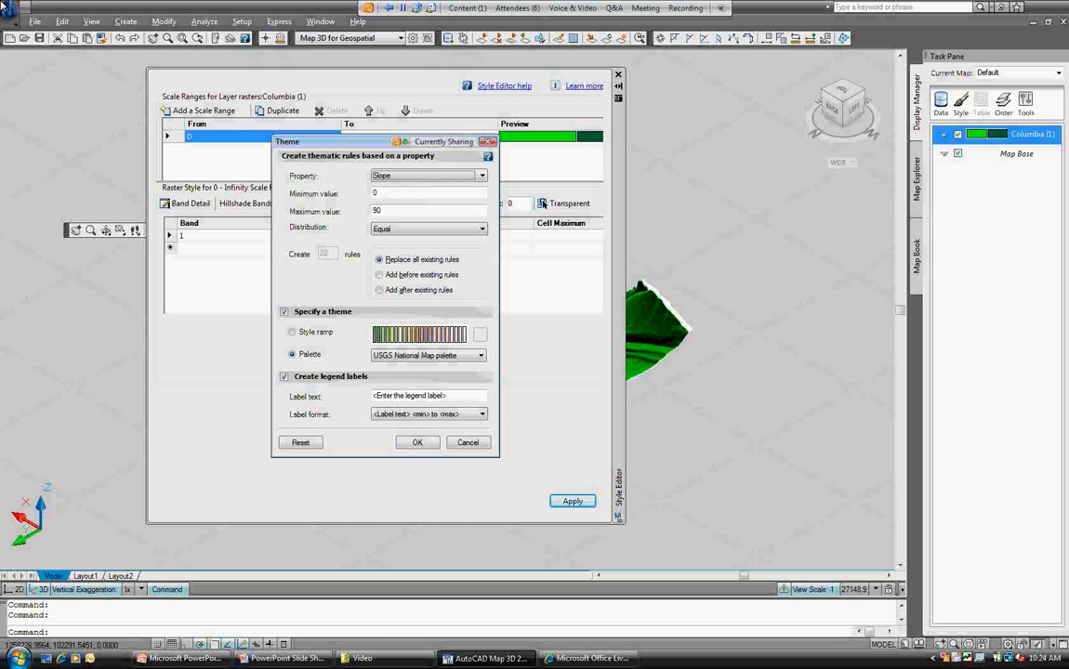
pyautogui.click(481, 229)
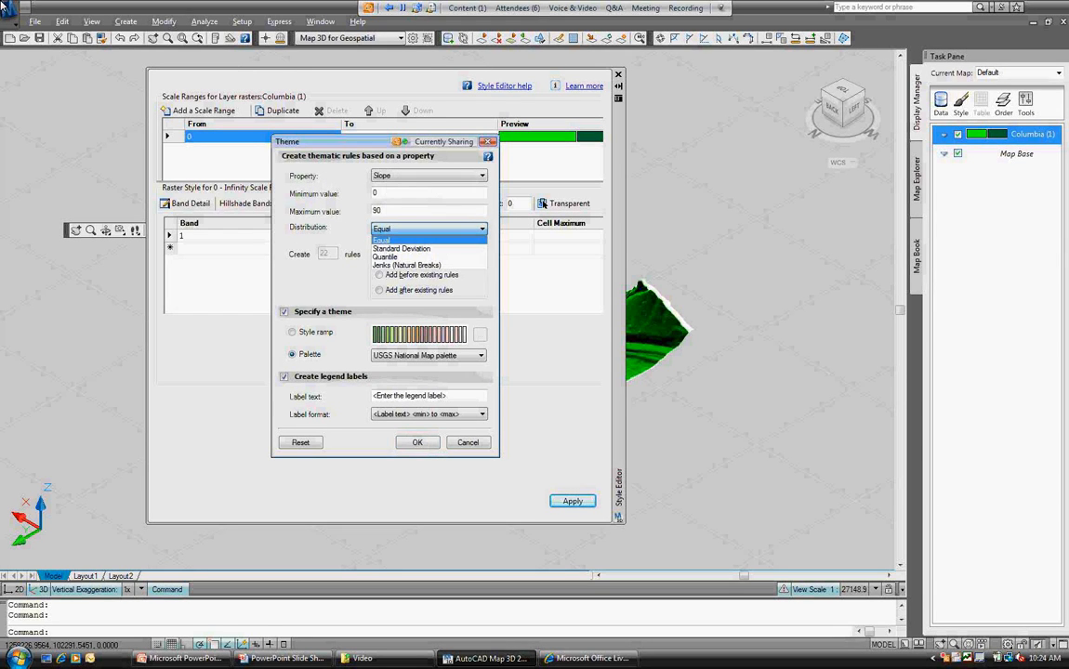
pyautogui.click(409, 240)
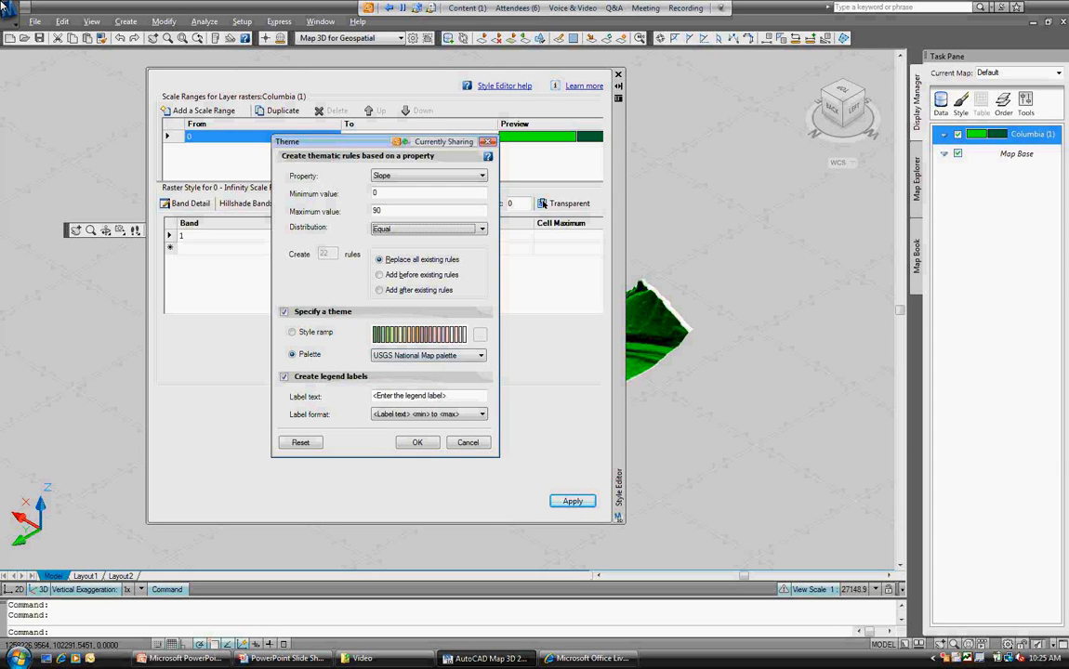
# Assign the Slope palette to the theme, display its rules in the band detail, and apply the style to the layer
pyautogui.click(480, 355)
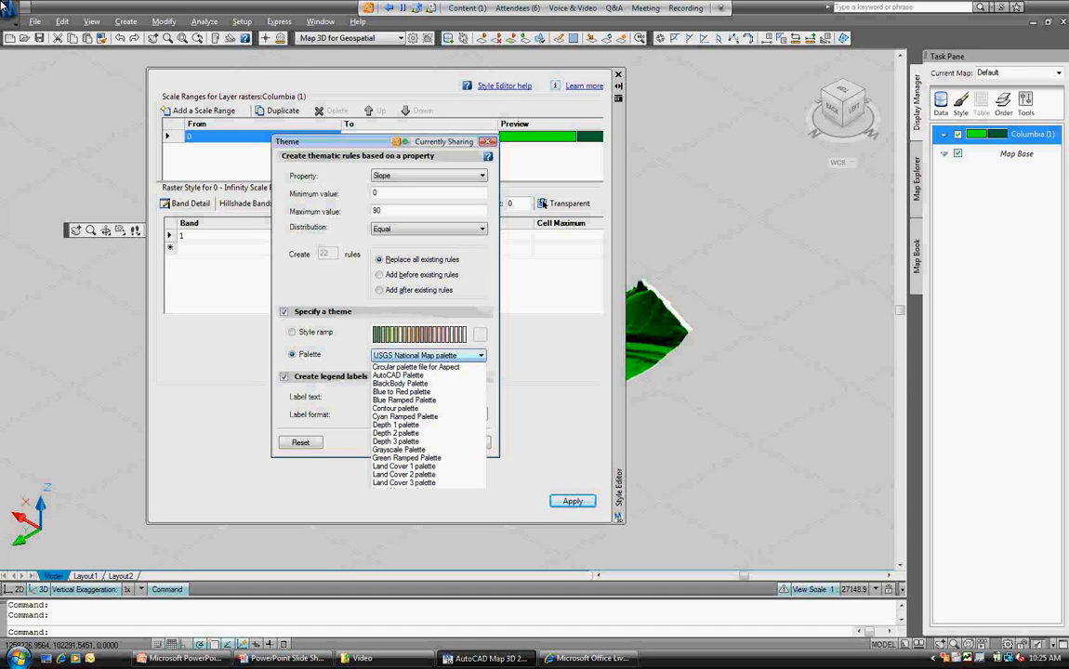
pyautogui.click(398, 519)
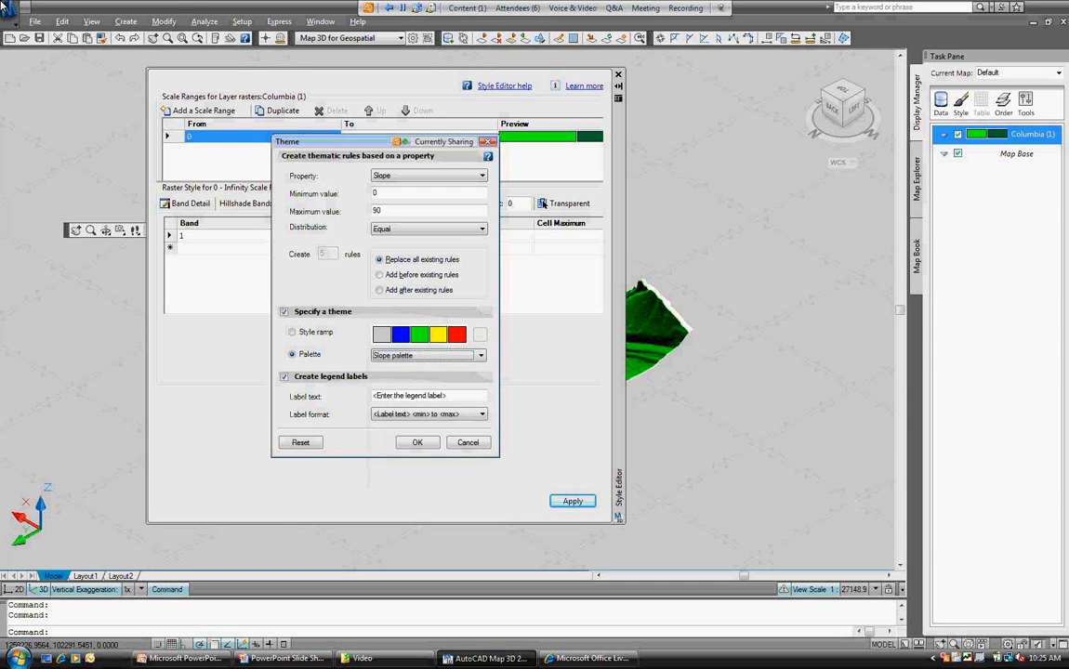
pyautogui.click(417, 442)
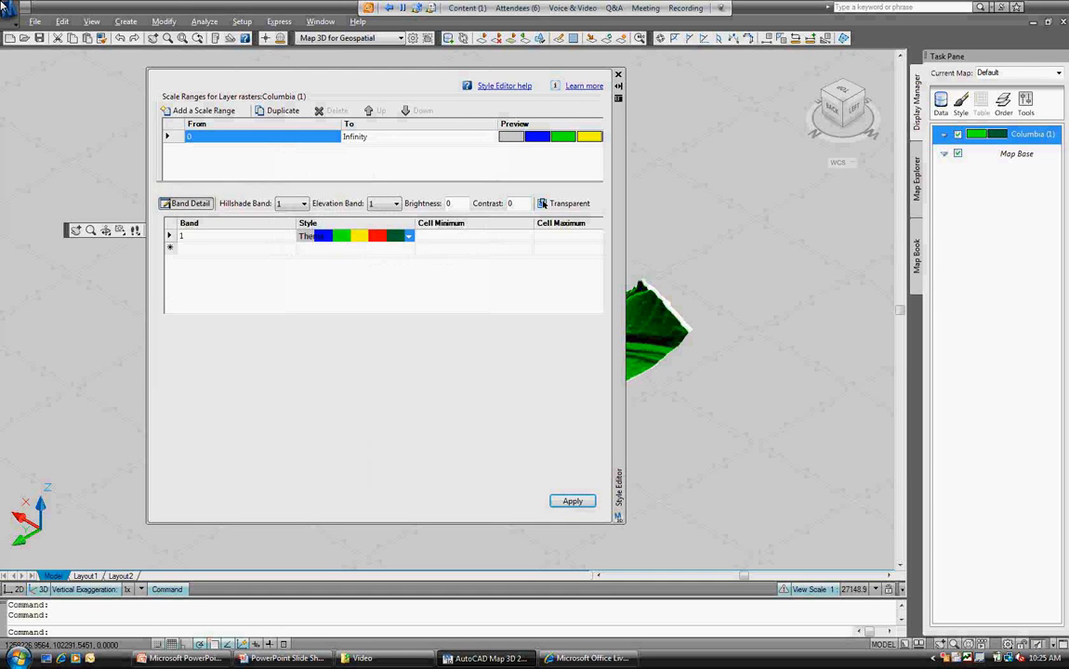
pyautogui.click(187, 203)
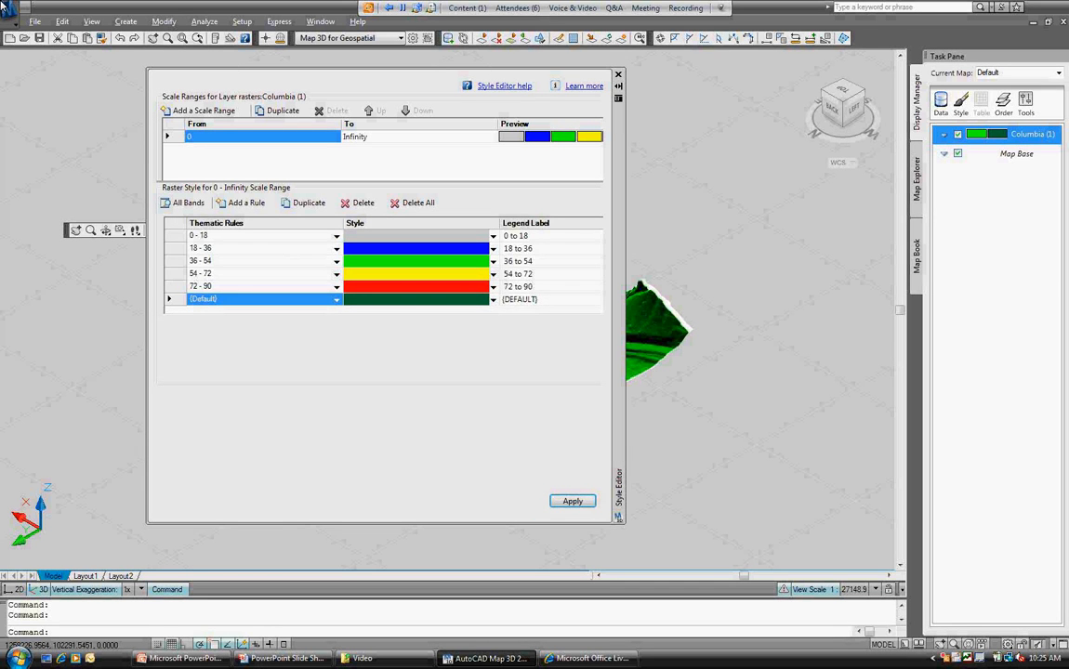
pyautogui.click(573, 501)
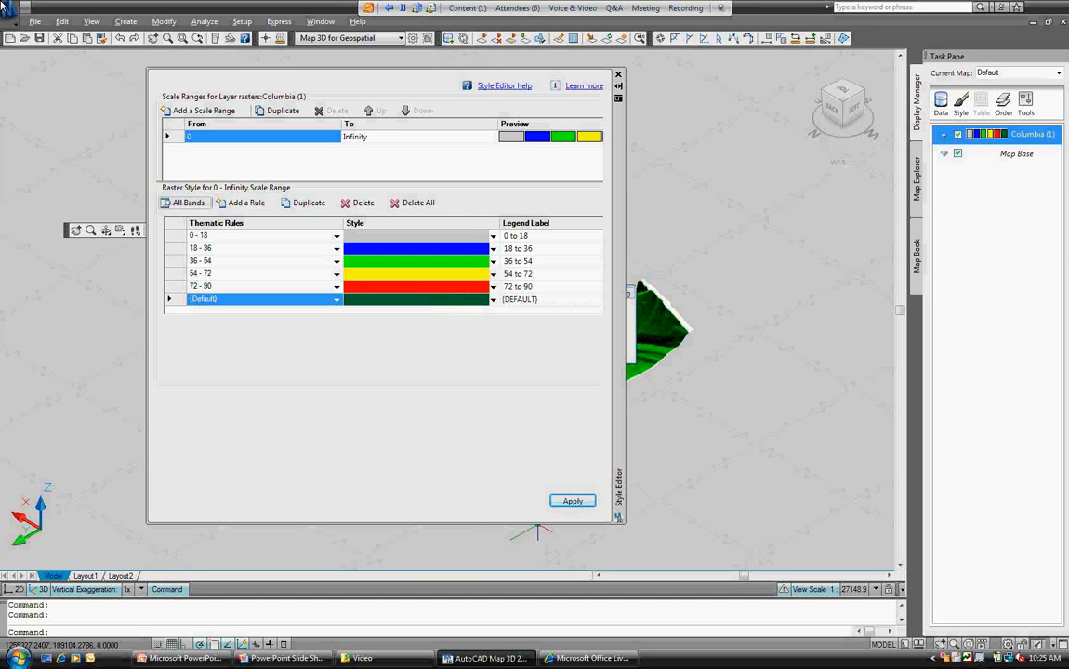
# Set the slope-themed Columbia (1) layer's hillshade band to none and close its style settings
pyautogui.click(189, 203)
pyautogui.click(304, 203)
pyautogui.click(287, 226)
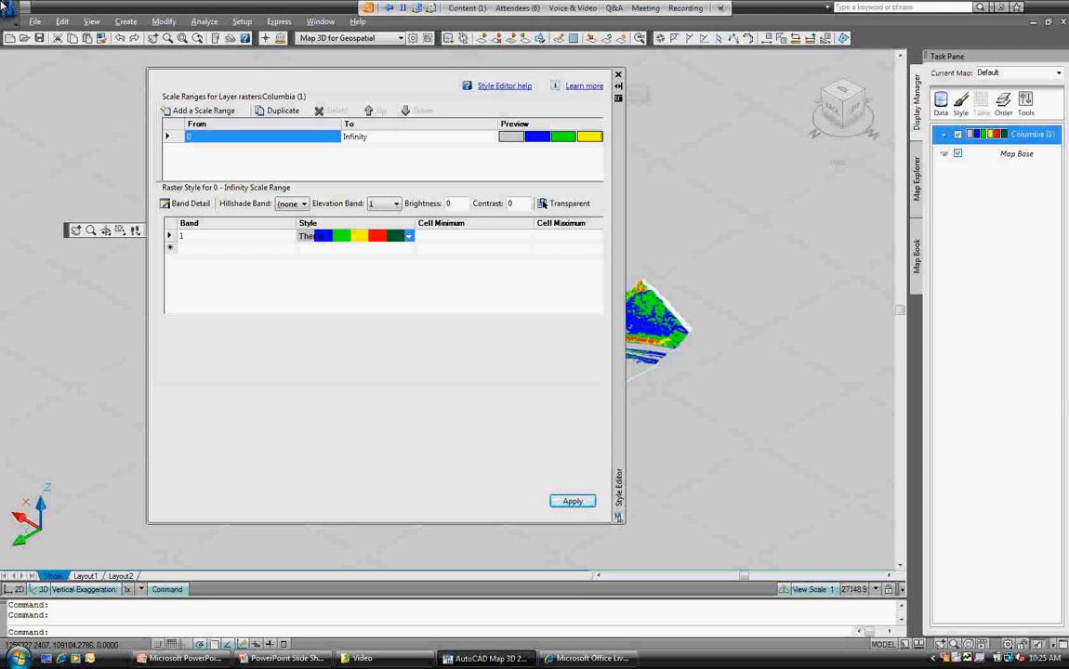
pyautogui.click(618, 74)
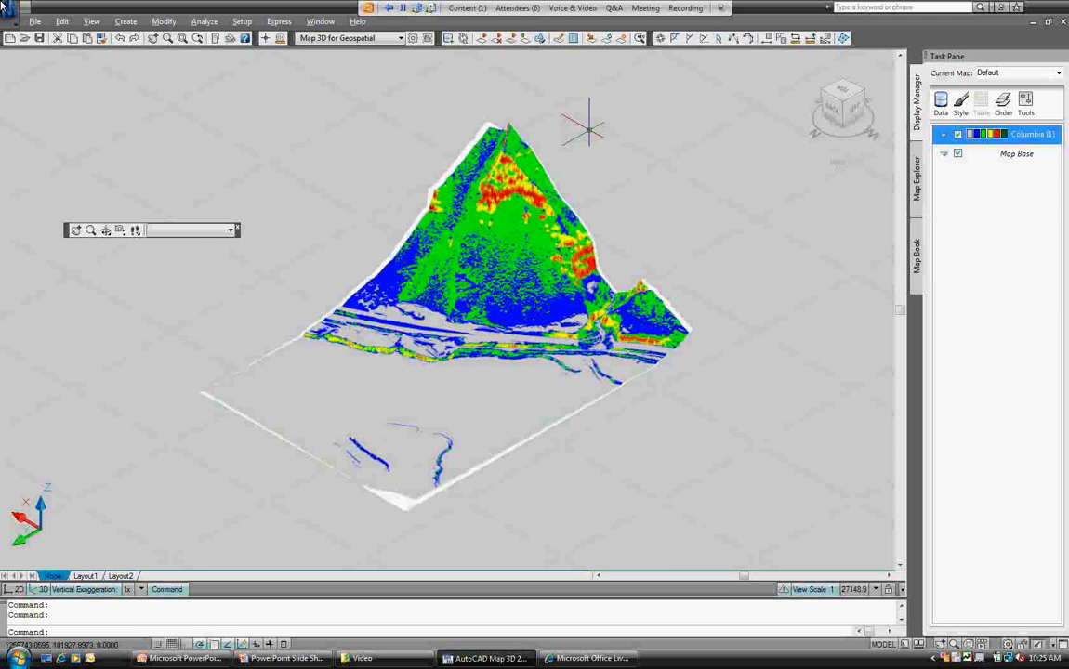
# Restore hillshading on the slope-themed Columbia (1) layer and switch the map to 2D view
pyautogui.rightClick(979, 135)
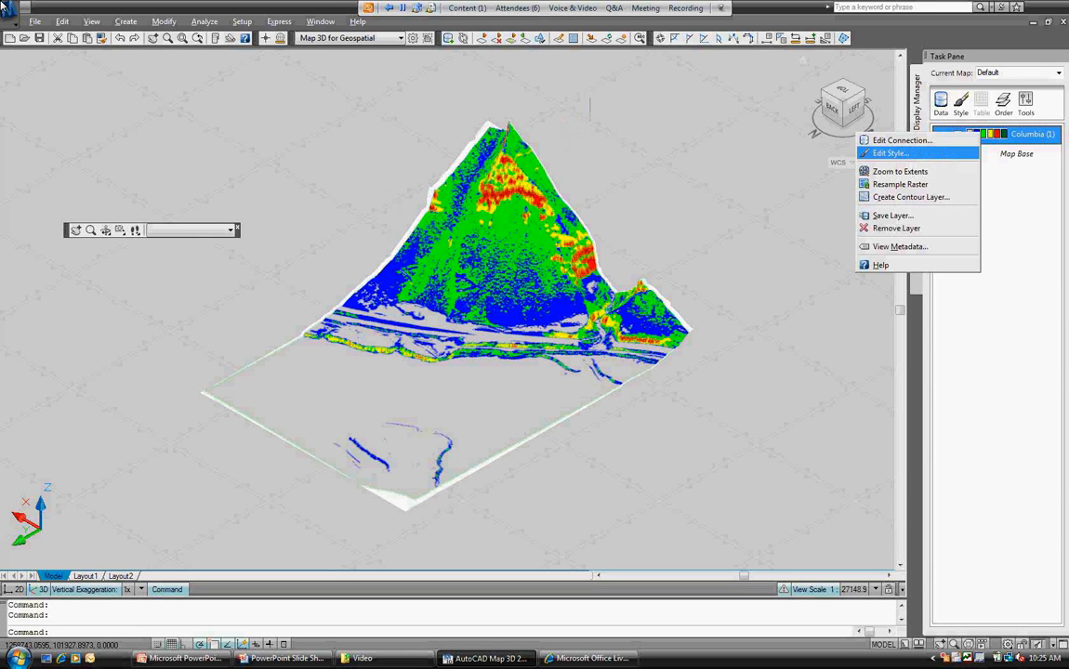
pyautogui.click(889, 152)
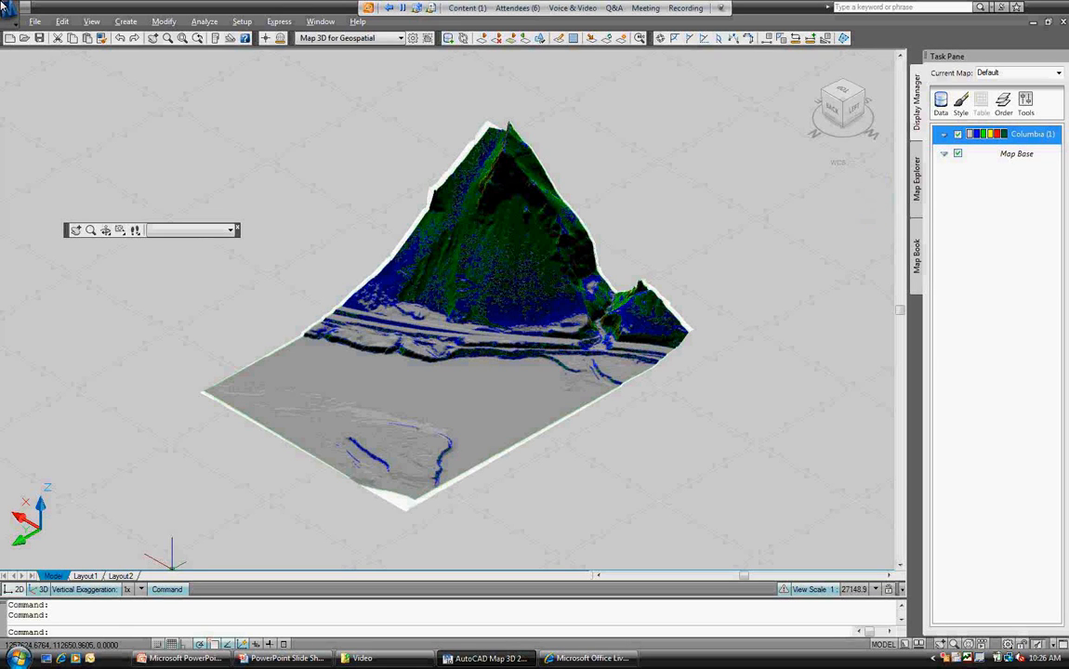
pyautogui.click(15, 589)
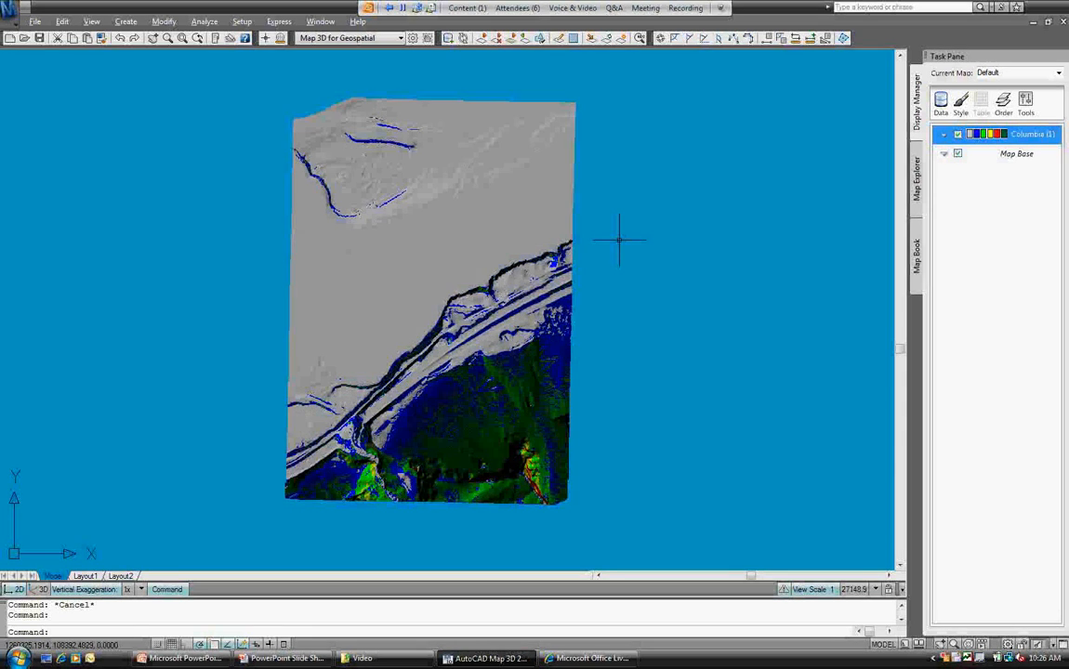
pyautogui.click(686, 9)
pyautogui.click(726, 45)
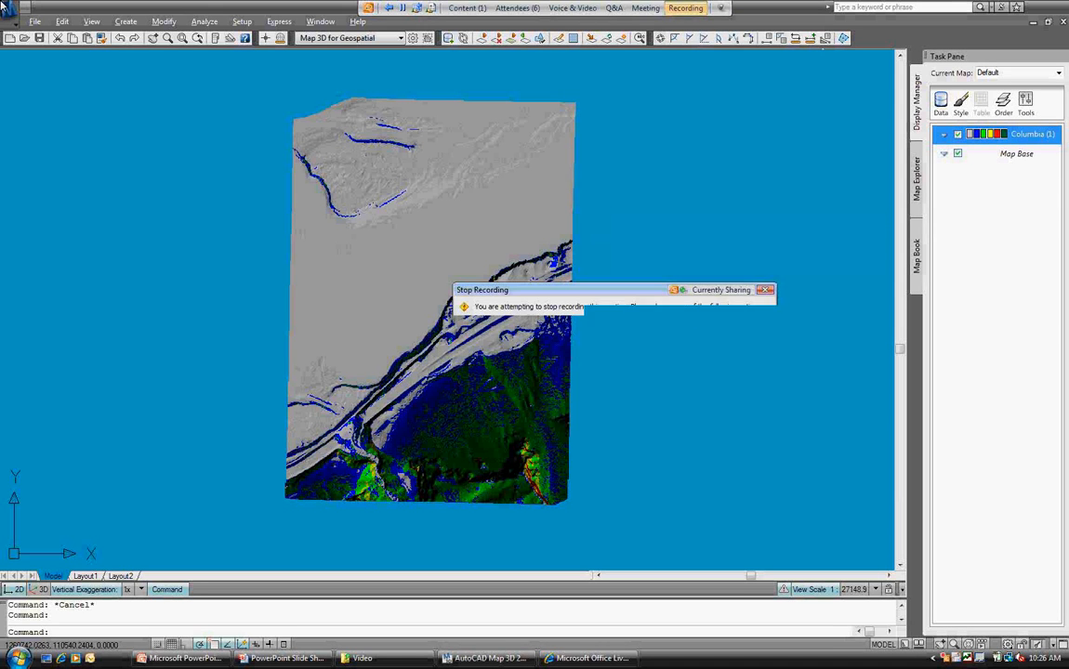